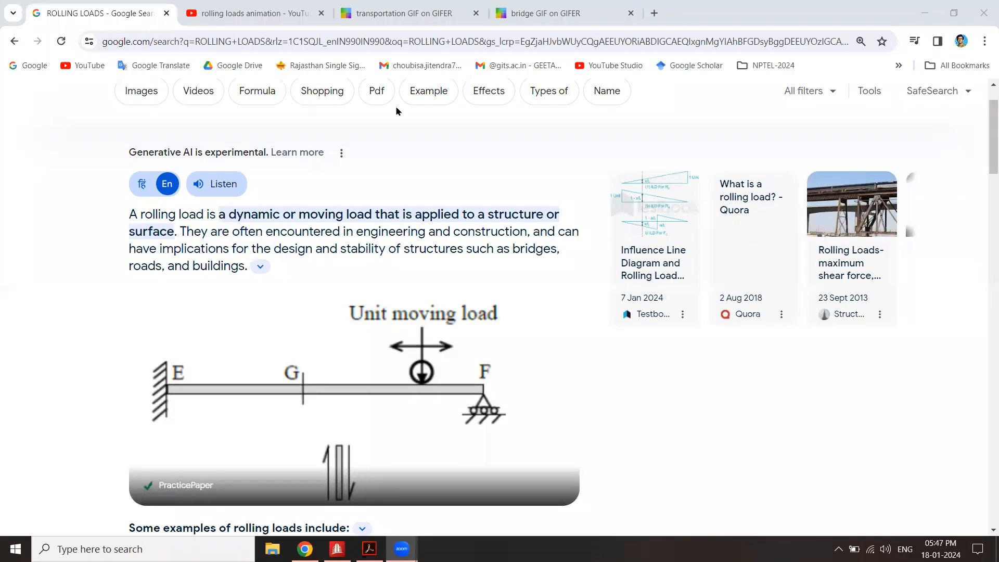
# Mark "dynamic", "moving load" and "applied to a structure" in the rolling load definition in red, and show the transportation GIF.
pyautogui.moveTo(257, 200); pyautogui.dragTo(297, 185)
pyautogui.moveTo(360, 196); pyautogui.dragTo(412, 181)
pyautogui.moveTo(407, 219); pyautogui.dragTo(511, 230)
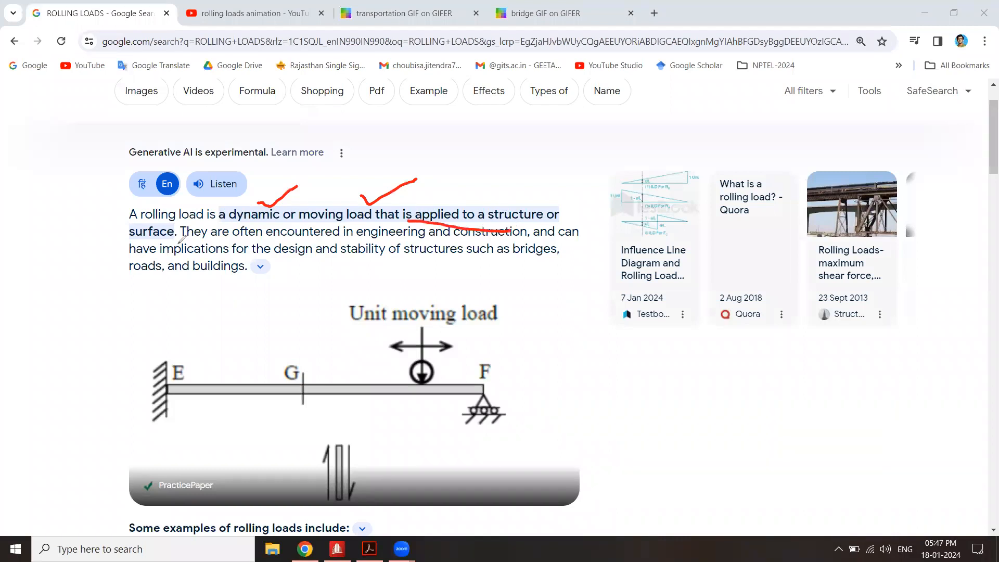
pyautogui.moveTo(133, 250); pyautogui.dragTo(182, 255)
pyautogui.click(364, 16)
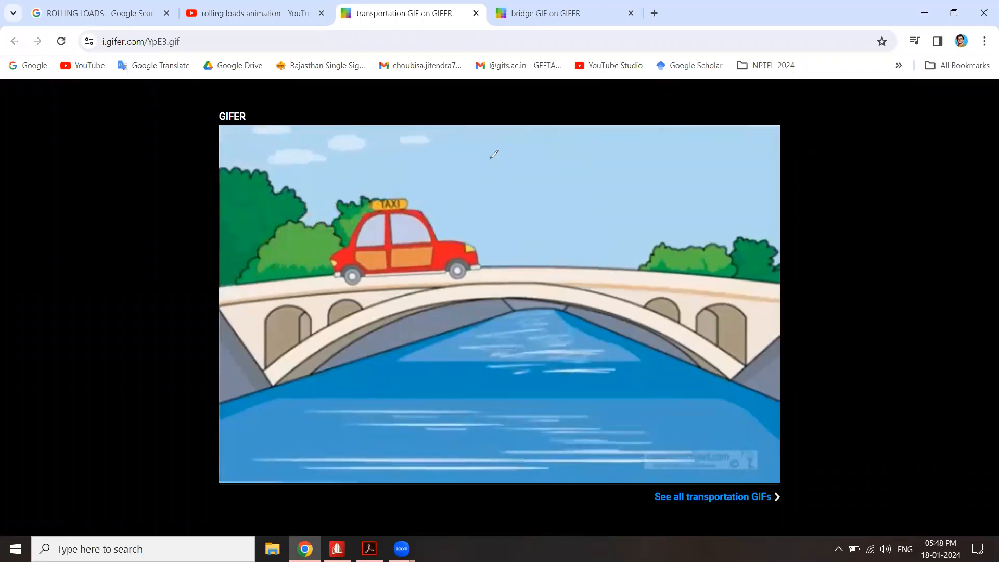
# Switch to the Theory of Structures PDF and put red ticks beside the Fig. 1.8 beam and the maximum bending moment calculation under W2.
pyautogui.hotkey('alt', 'Tab')
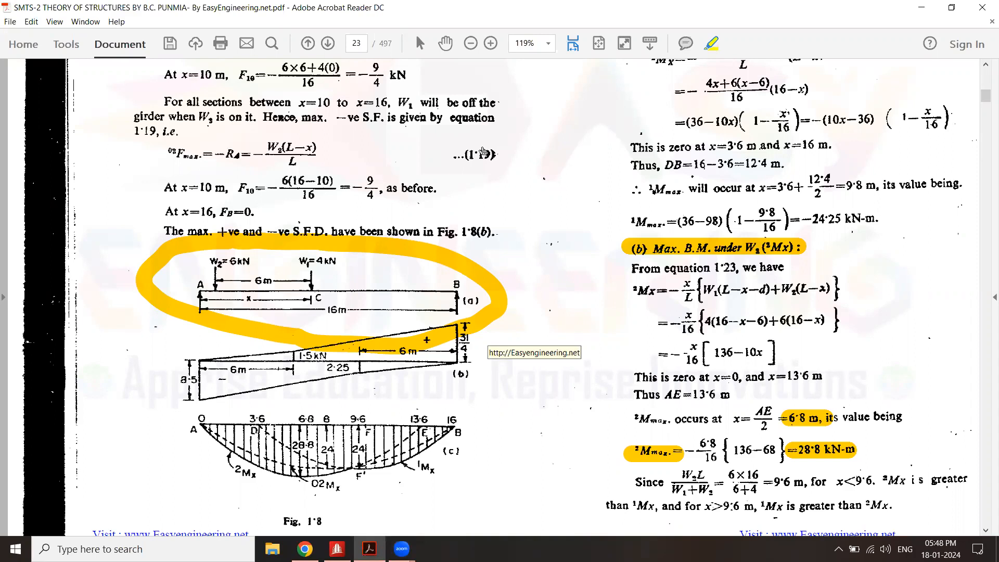
pyautogui.moveTo(104, 251); pyautogui.dragTo(224, 202)
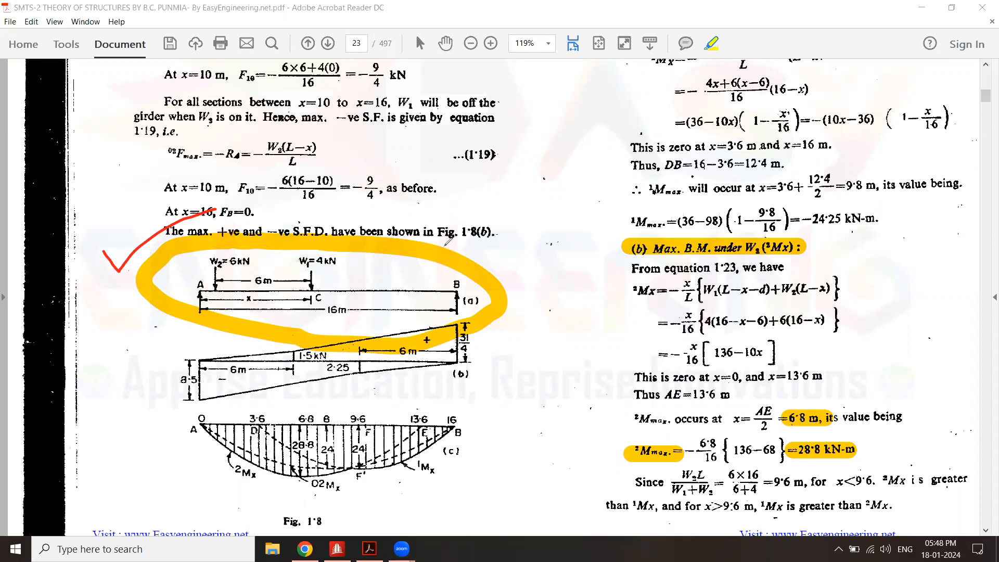
pyautogui.moveTo(580, 362)
pyautogui.mouseDown()
pyautogui.moveTo(583, 373)
pyautogui.moveTo(638, 358)
pyautogui.mouseUp()
pyautogui.moveTo(583, 467)
pyautogui.mouseDown()
pyautogui.moveTo(588, 475)
pyautogui.moveTo(618, 451)
pyautogui.mouseUp()
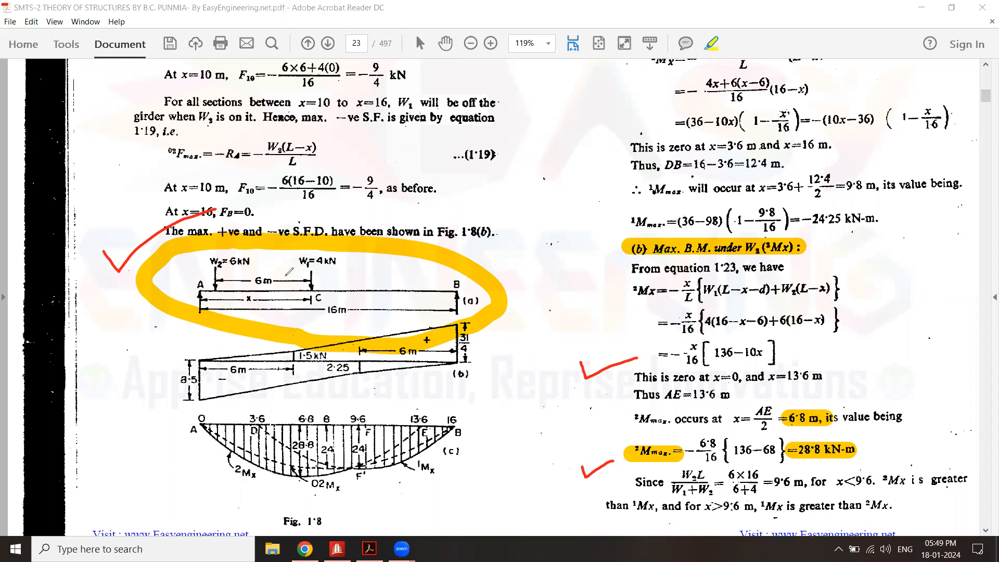
# In Fig. 1.8(a), circle the 16 m span and 6 m load spacing, tick both loads, and draw an arrow from W1 towards B.
pyautogui.moveTo(325, 322)
pyautogui.mouseDown()
pyautogui.moveTo(355, 314)
pyautogui.moveTo(321, 312)
pyautogui.moveTo(338, 324)
pyautogui.mouseUp()
pyautogui.moveTo(311, 244); pyautogui.dragTo(345, 236)
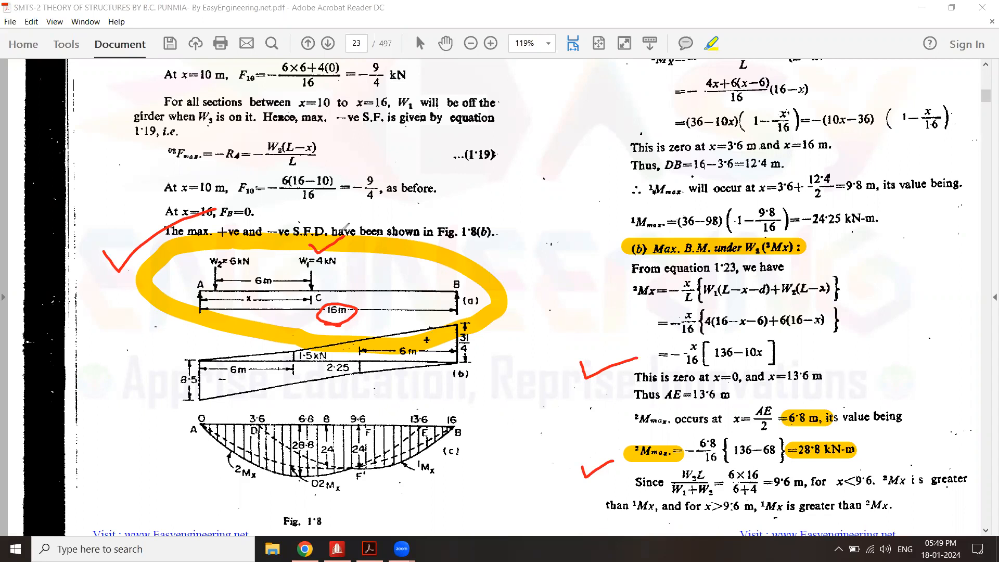
pyautogui.moveTo(213, 243)
pyautogui.mouseDown()
pyautogui.moveTo(223, 253)
pyautogui.moveTo(247, 229)
pyautogui.mouseUp()
pyautogui.moveTo(250, 281); pyautogui.dragTo(276, 277)
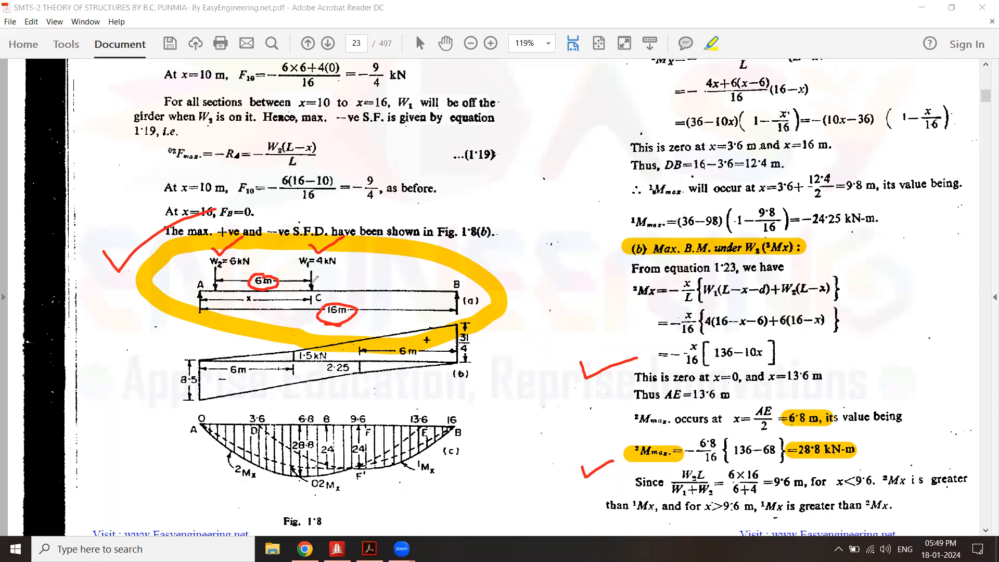
pyautogui.moveTo(328, 279); pyautogui.dragTo(390, 278)
pyautogui.moveTo(370, 271)
pyautogui.mouseDown()
pyautogui.moveTo(390, 278)
pyautogui.moveTo(370, 283)
pyautogui.mouseUp()
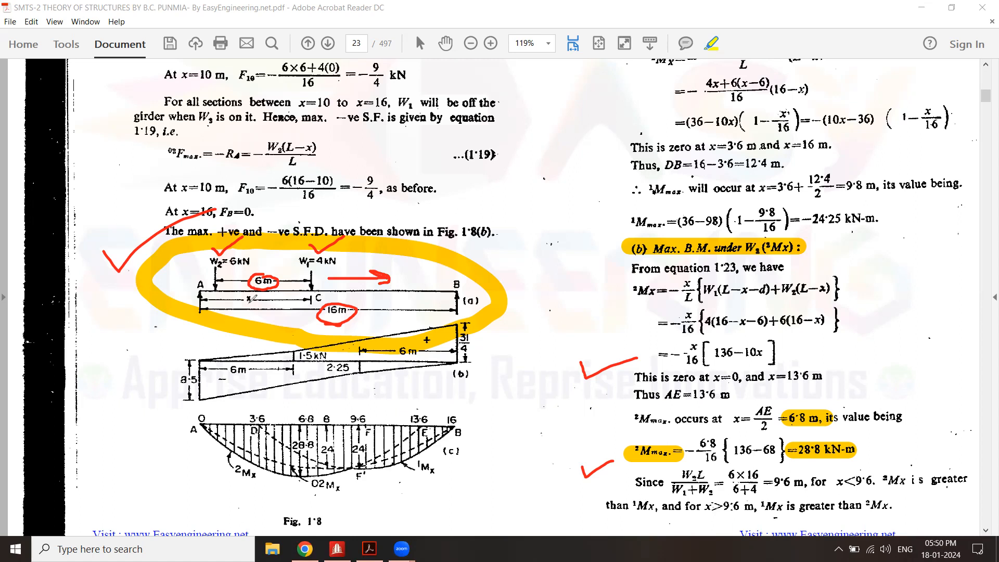
# Tick the line locating the maximum moment under W2, draw an arrow from A along x, and circle W2=6 kN and 28.8 kN-m.
pyautogui.click(613, 420)
pyautogui.moveTo(614, 420); pyautogui.dragTo(698, 408)
pyautogui.moveTo(194, 300); pyautogui.dragTo(281, 300)
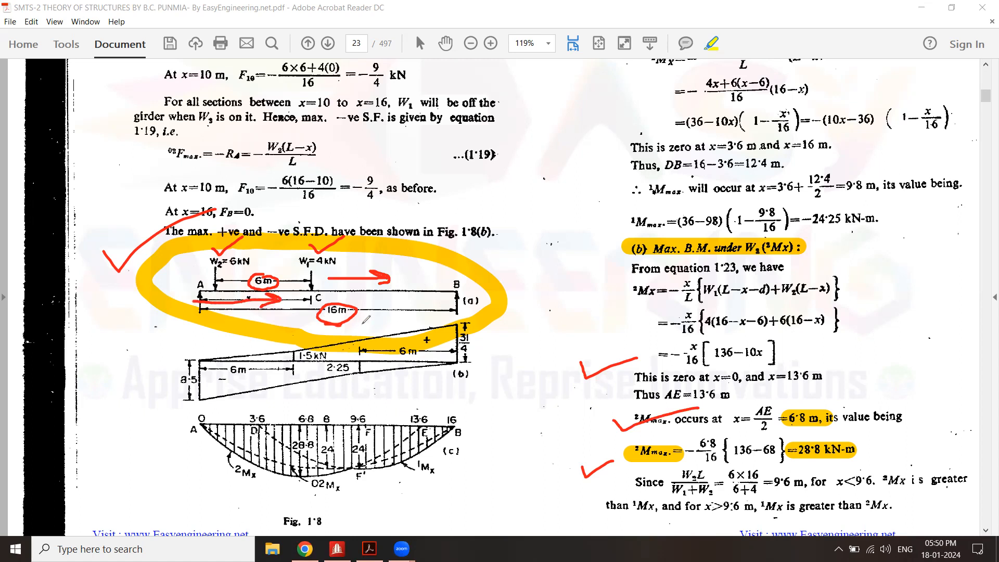
pyautogui.moveTo(236, 251)
pyautogui.mouseDown()
pyautogui.moveTo(202, 264)
pyautogui.moveTo(237, 252)
pyautogui.mouseUp()
pyautogui.moveTo(825, 439); pyautogui.dragTo(789, 451)
pyautogui.moveTo(864, 453); pyautogui.dragTo(810, 436)
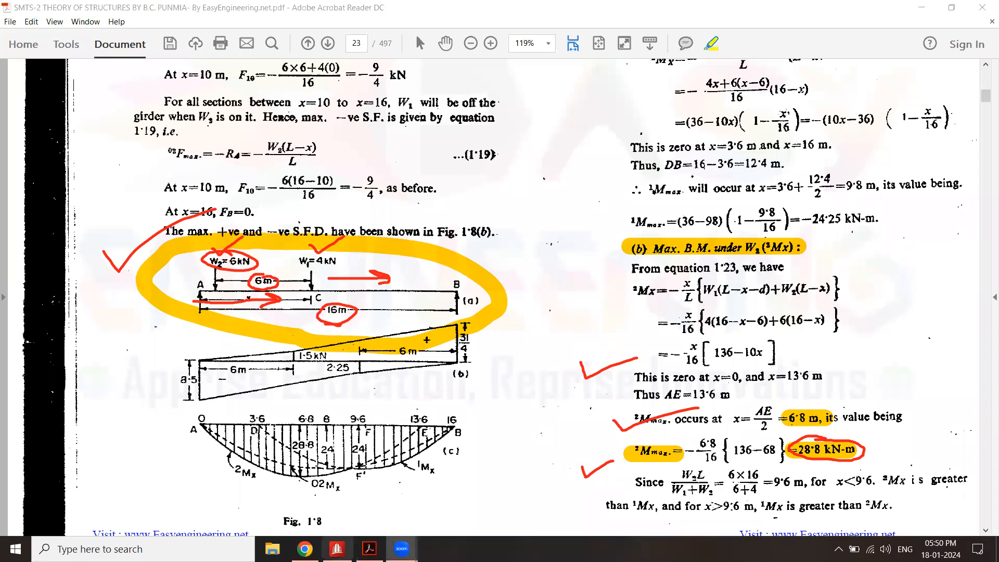
# Switch to STAAD.Pro and create a new Analytical model named RollingLoad with Metric units.
pyautogui.click(337, 549)
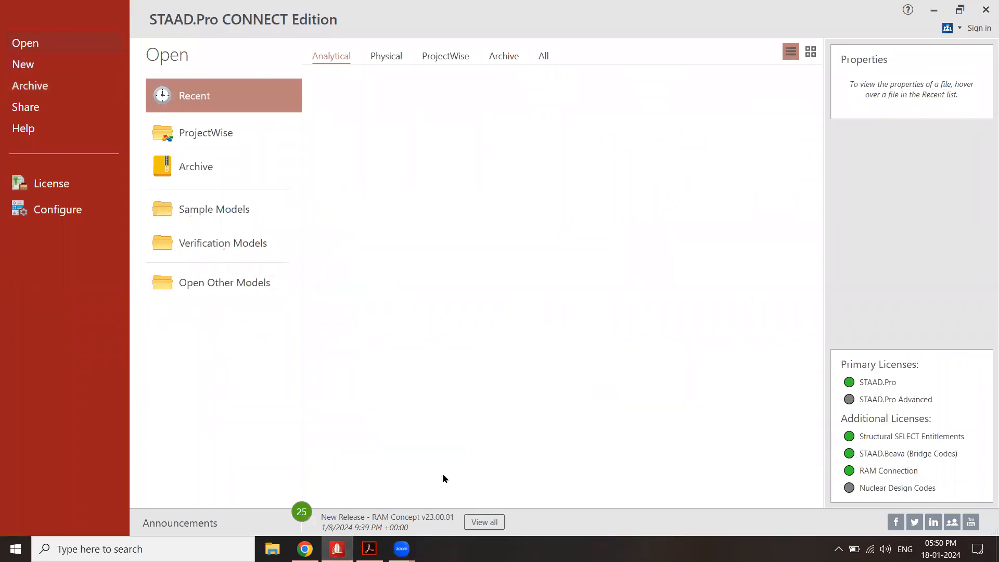
pyautogui.click(38, 76)
pyautogui.click(431, 121)
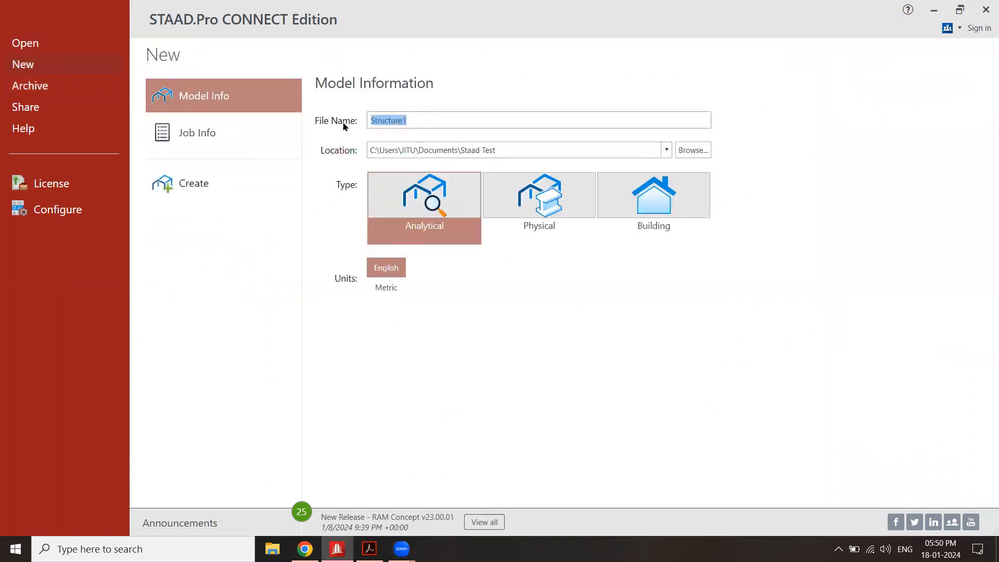
pyautogui.write('RollingLoad')
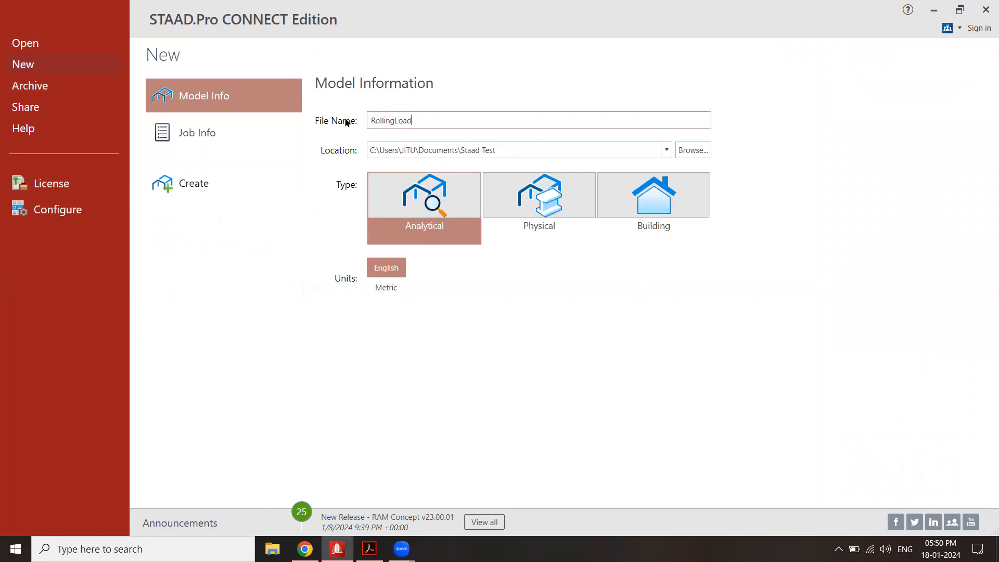
pyautogui.click(420, 204)
pyautogui.click(385, 287)
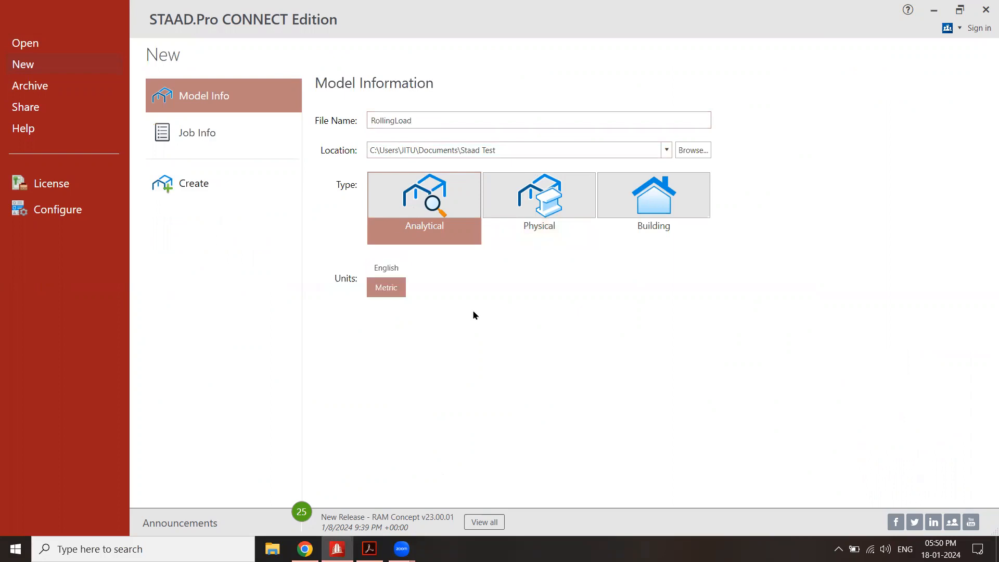
pyautogui.click(221, 183)
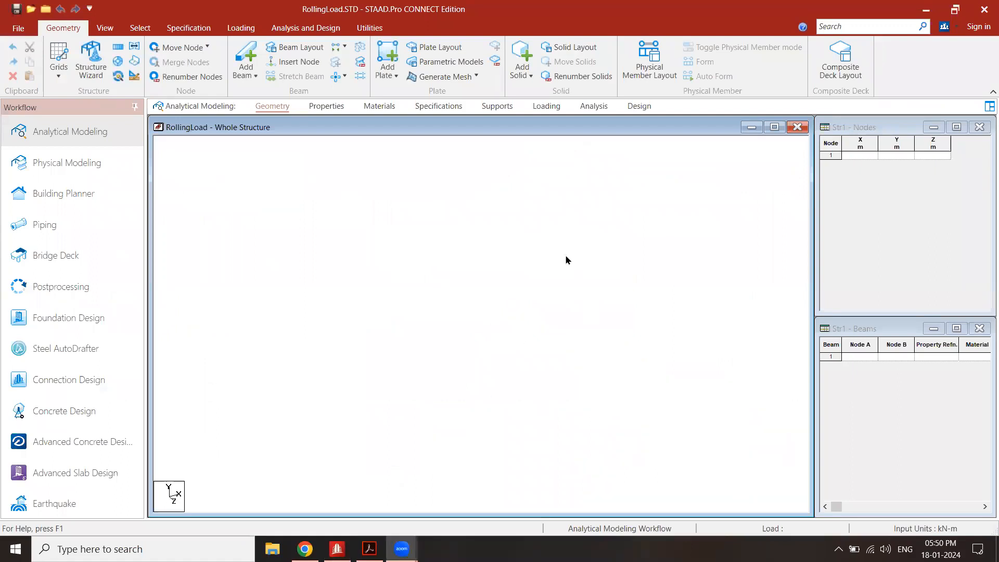
# Enter two nodes in the node table, at X = 0 m and X = 16 m.
pyautogui.click(863, 131)
pyautogui.click(865, 156)
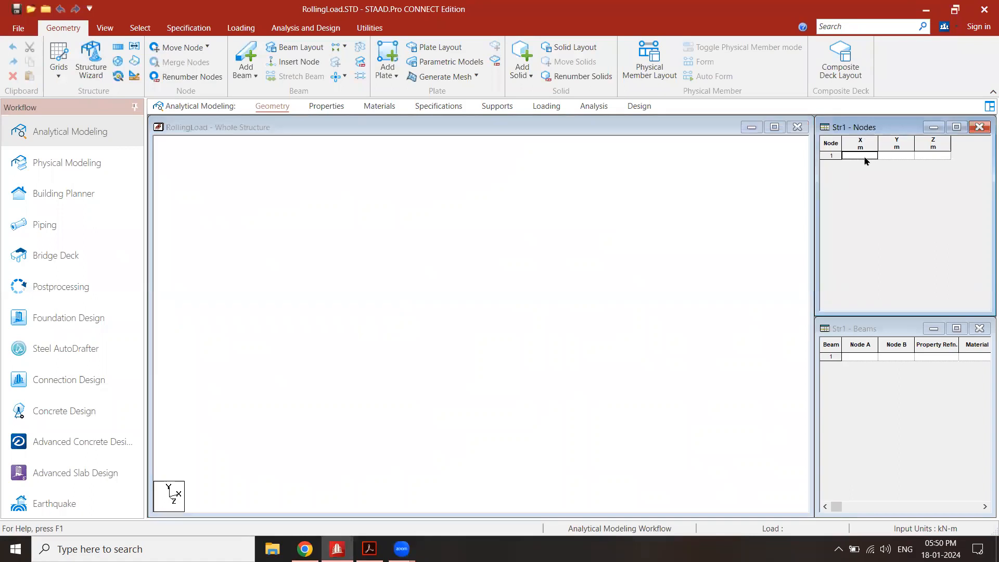
pyautogui.write('0')
pyautogui.press('Tab')
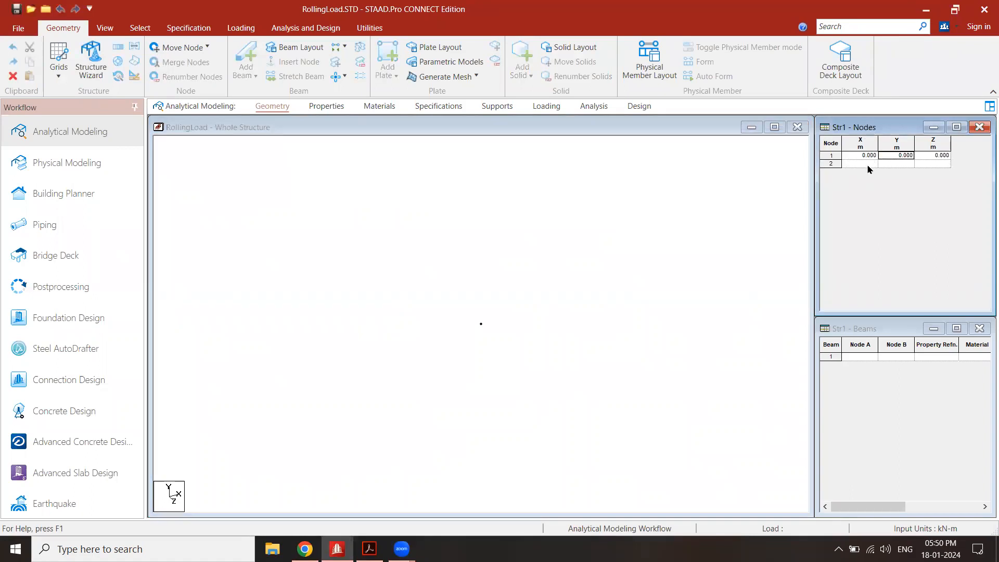
pyautogui.click(867, 164)
pyautogui.write('16')
pyautogui.press('Tab')
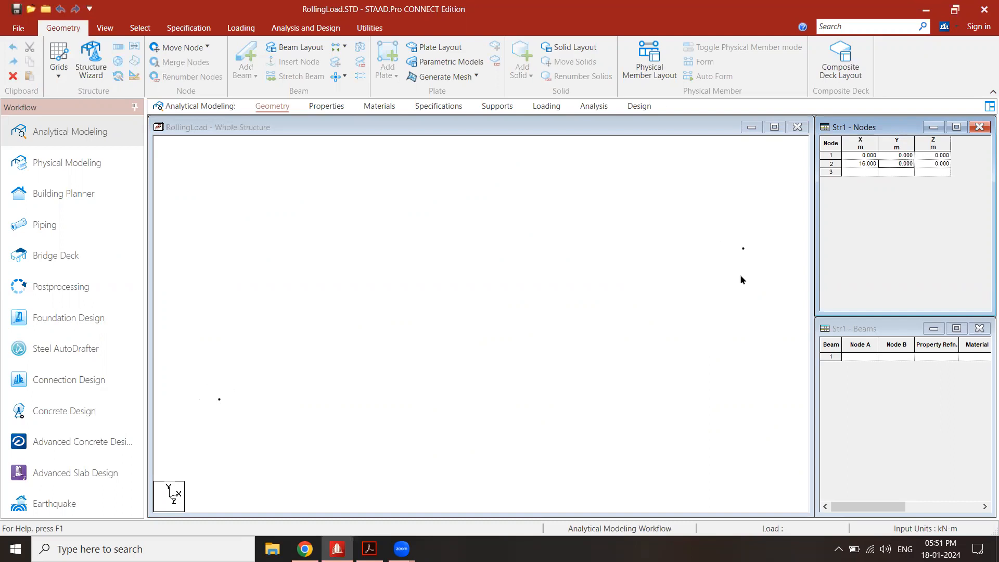
# Add a beam between nodes 1 and 2 and set the view to the front elevation.
pyautogui.click(310, 131)
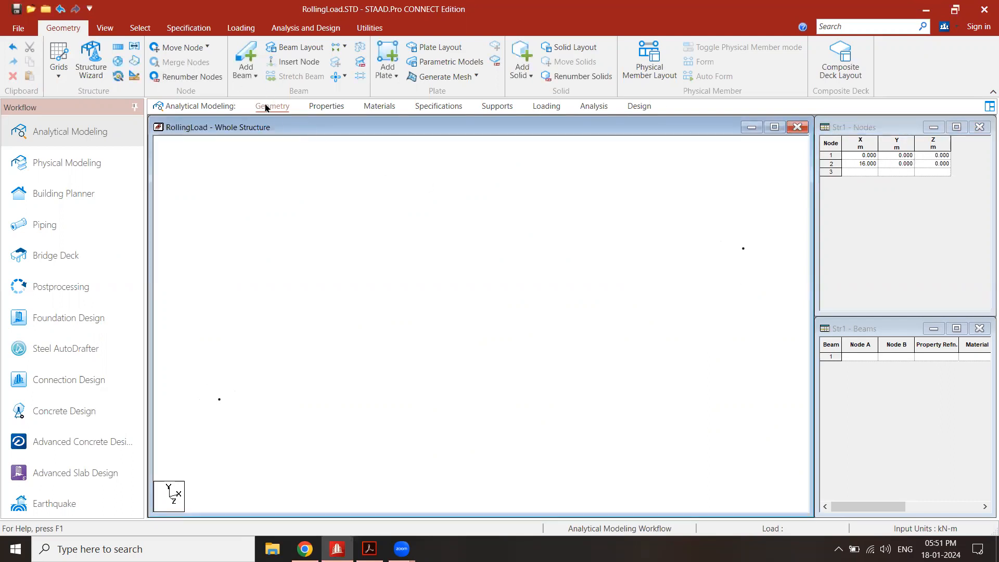
pyautogui.click(246, 58)
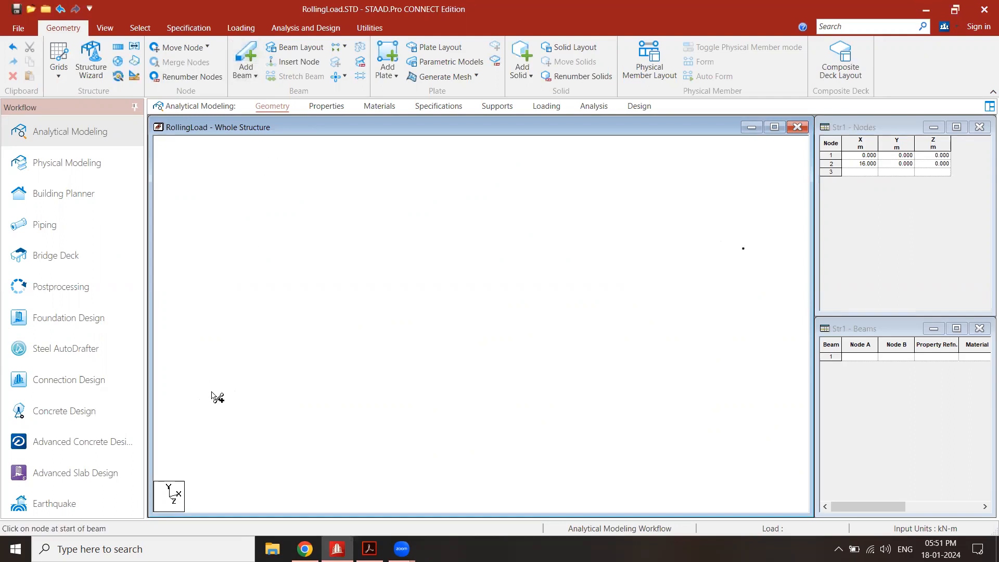
pyautogui.moveTo(219, 399); pyautogui.dragTo(743, 250)
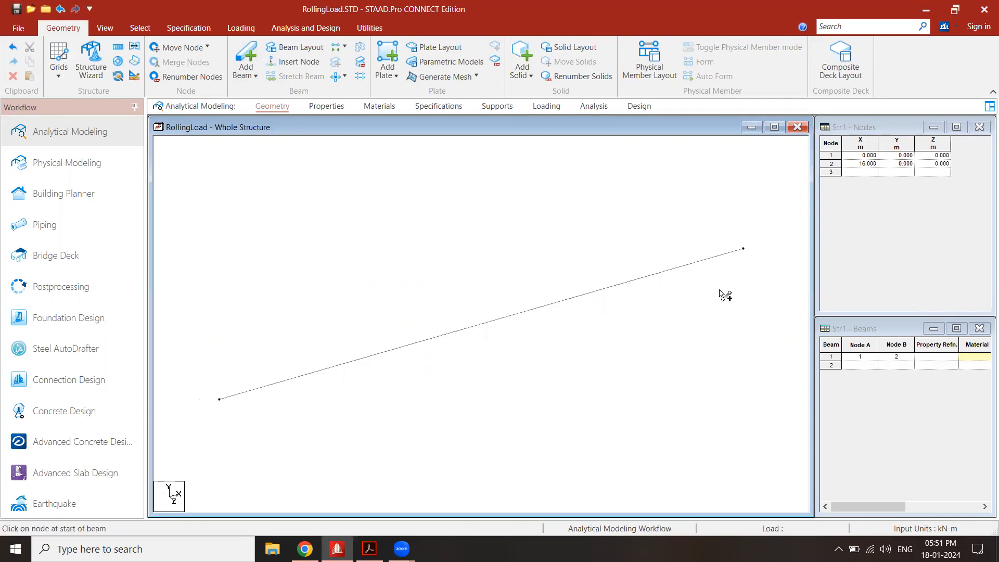
pyautogui.click(109, 31)
pyautogui.click(270, 66)
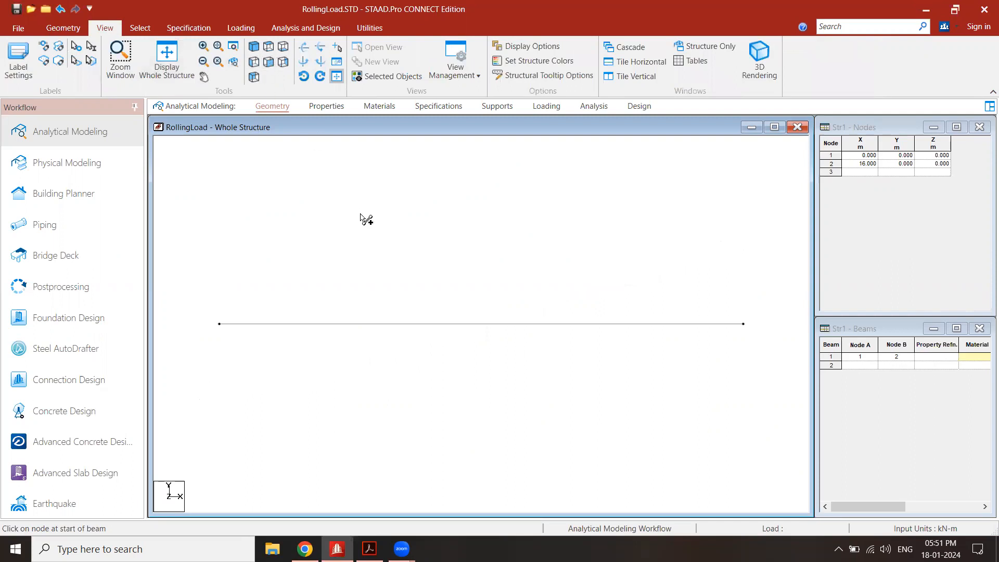
# Define a rectangular concrete section with YD 0.400 m and ZD 0.250 m.
pyautogui.click(327, 108)
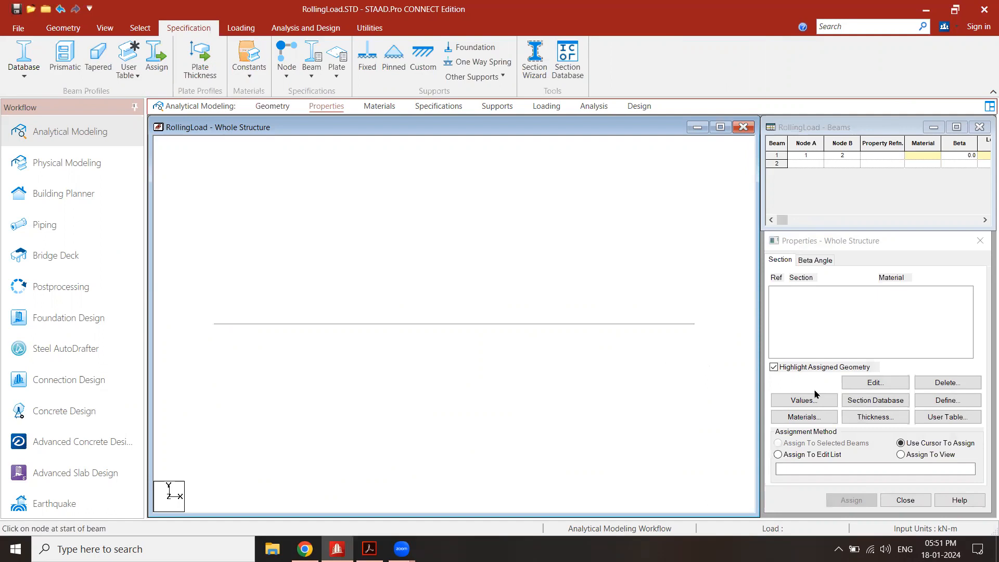
pyautogui.click(950, 402)
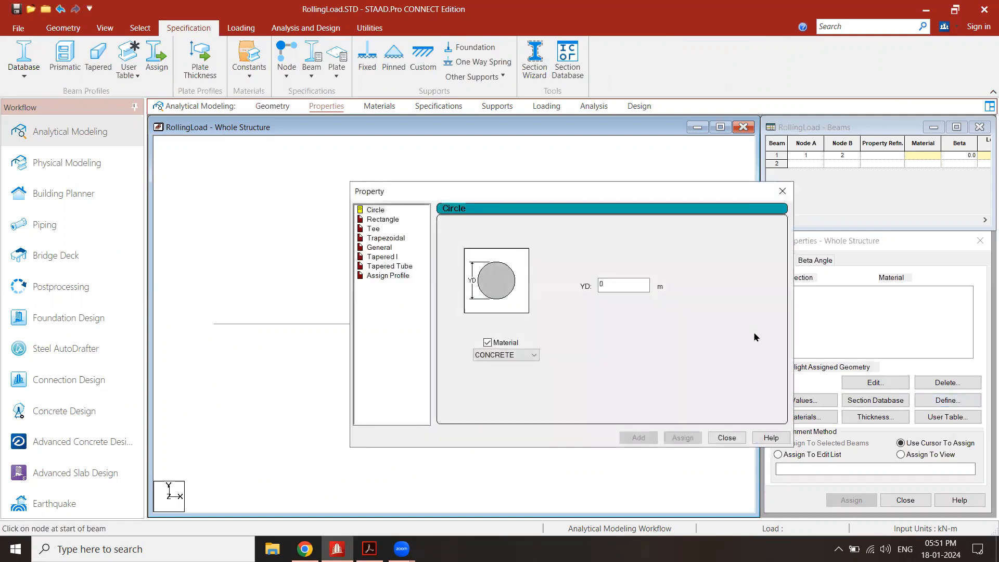
pyautogui.click(389, 219)
pyautogui.doubleClick(623, 277)
pyautogui.write('.400')
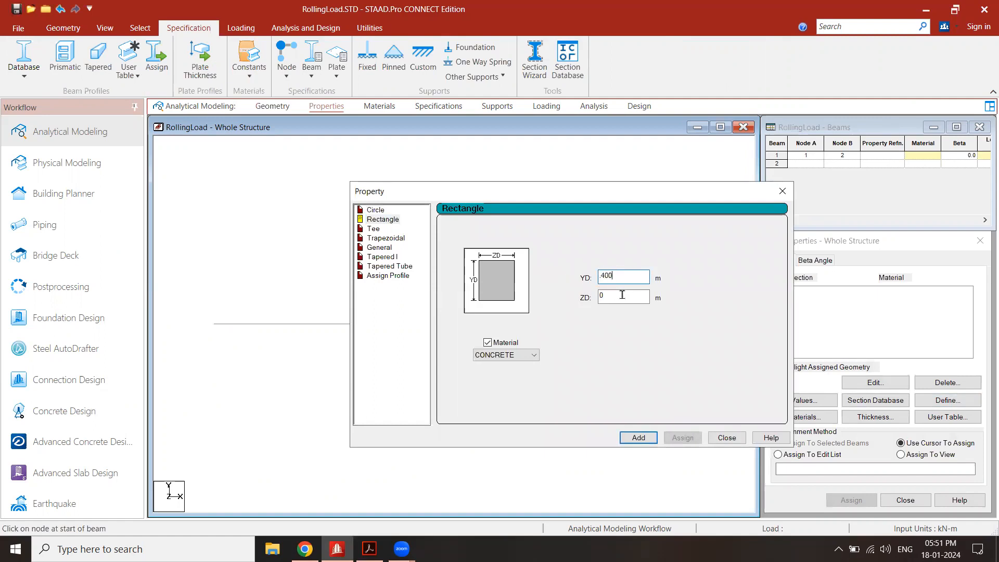
pyautogui.press('Tab')
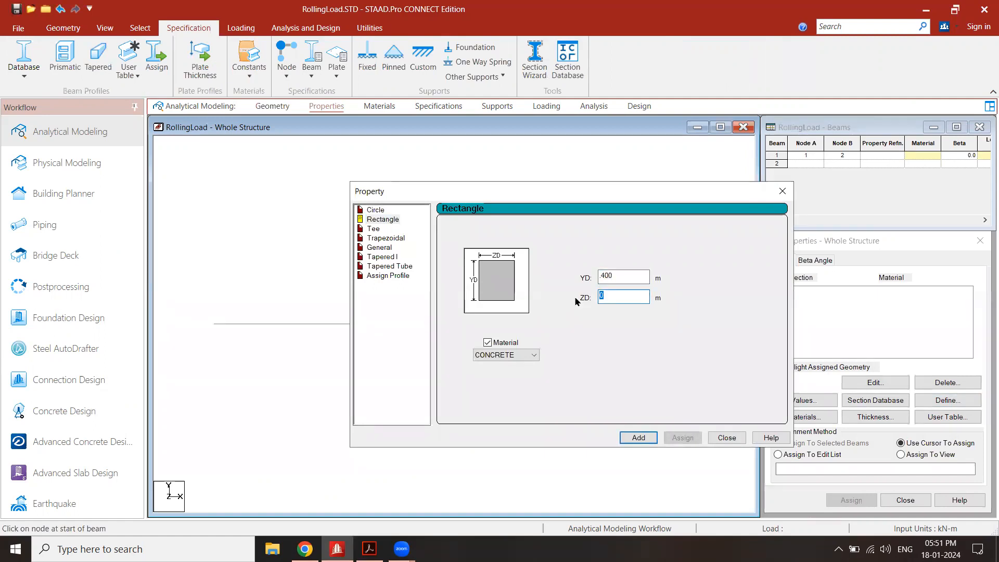
pyautogui.press('BackSpace')
pyautogui.click(641, 437)
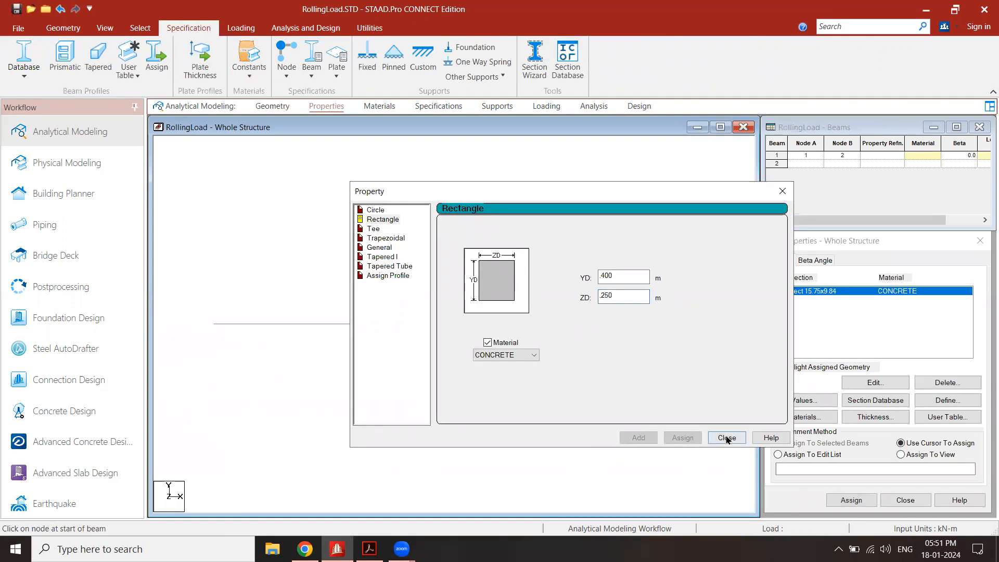
pyautogui.click(726, 438)
# Assign the rectangular concrete section to the whole view and check the beam's material assignment.
pyautogui.click(924, 455)
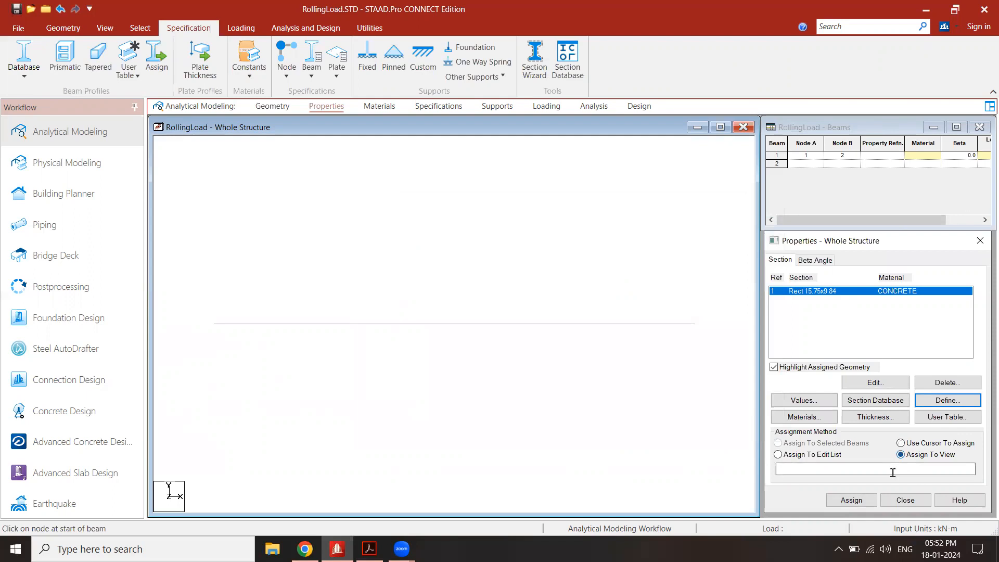
pyautogui.click(850, 500)
pyautogui.click(895, 409)
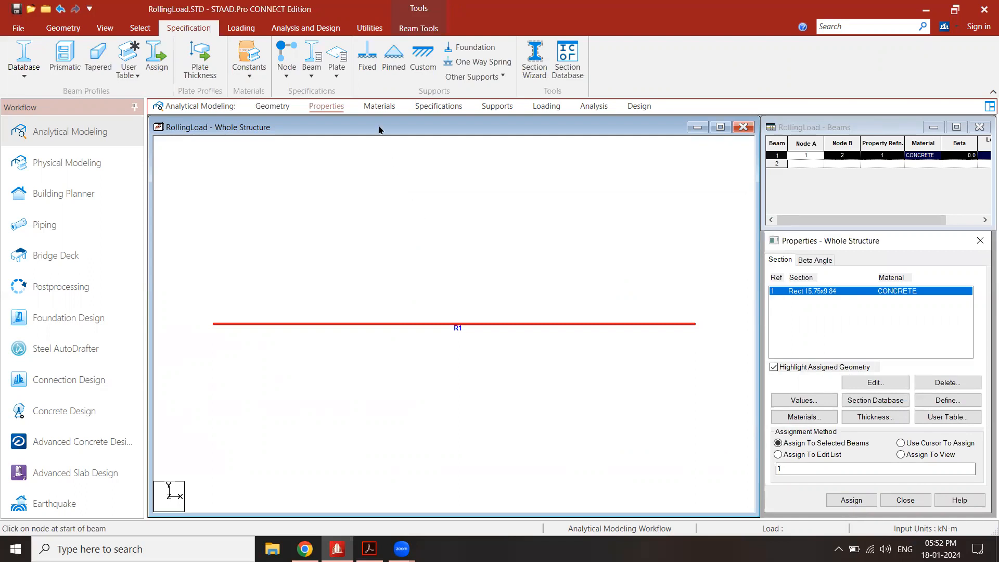
pyautogui.click(385, 105)
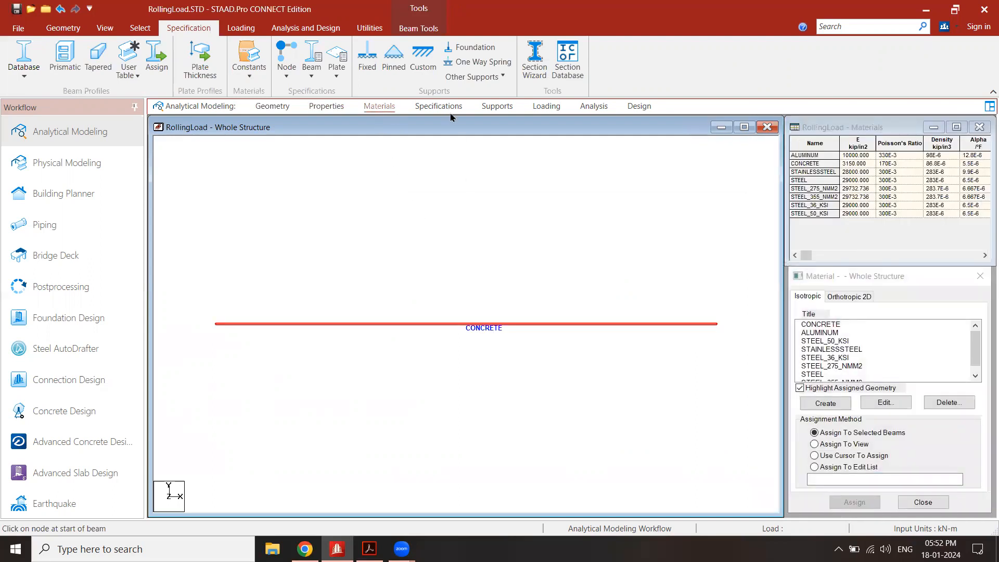
# Create a pinned support definition for the structure.
pyautogui.click(497, 107)
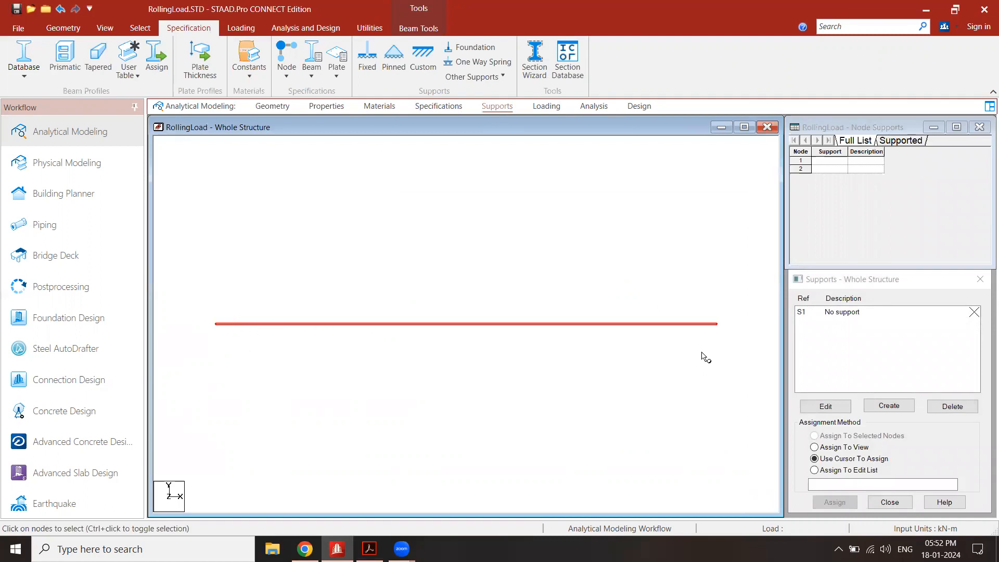
pyautogui.click(841, 368)
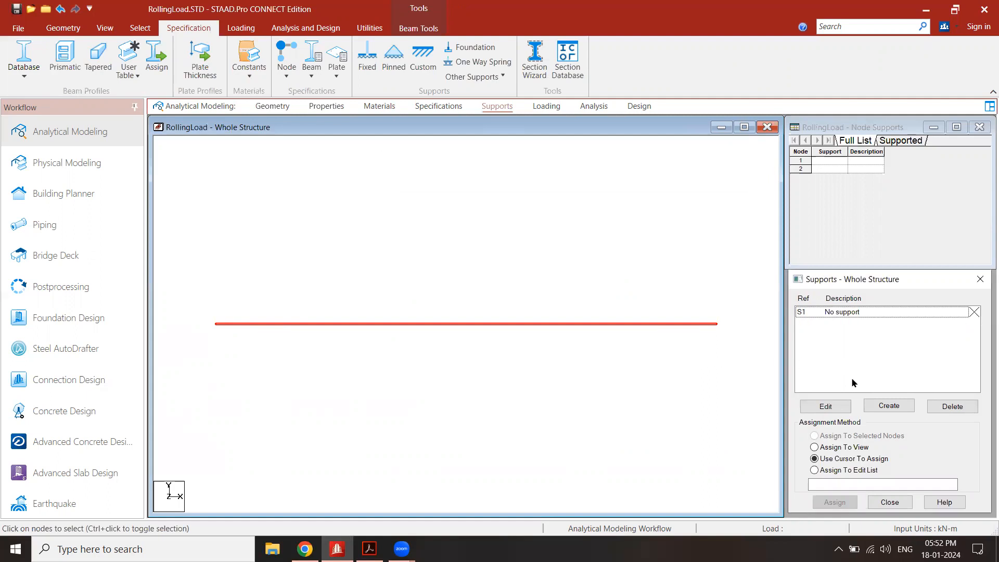
pyautogui.click(893, 408)
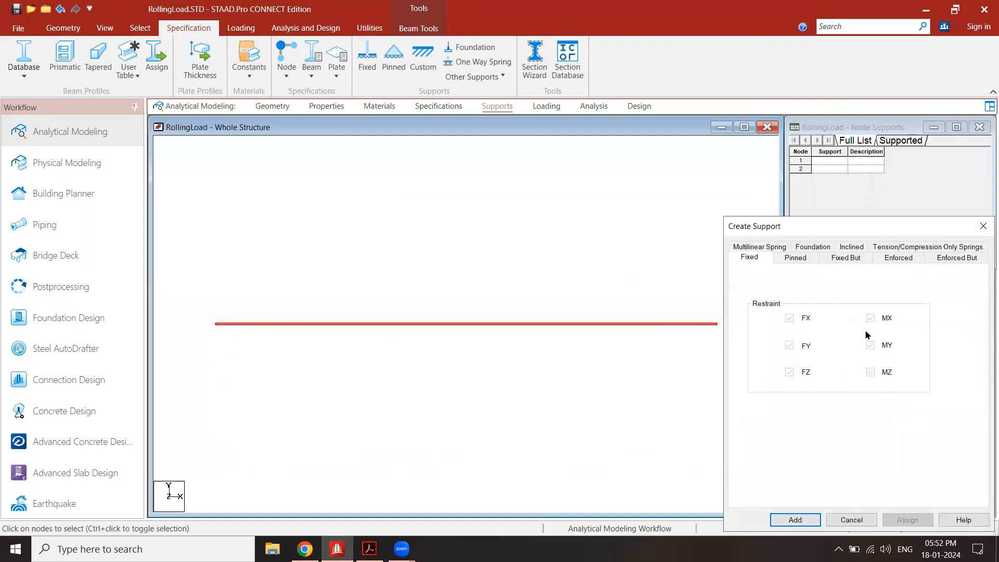
pyautogui.click(795, 258)
pyautogui.click(791, 519)
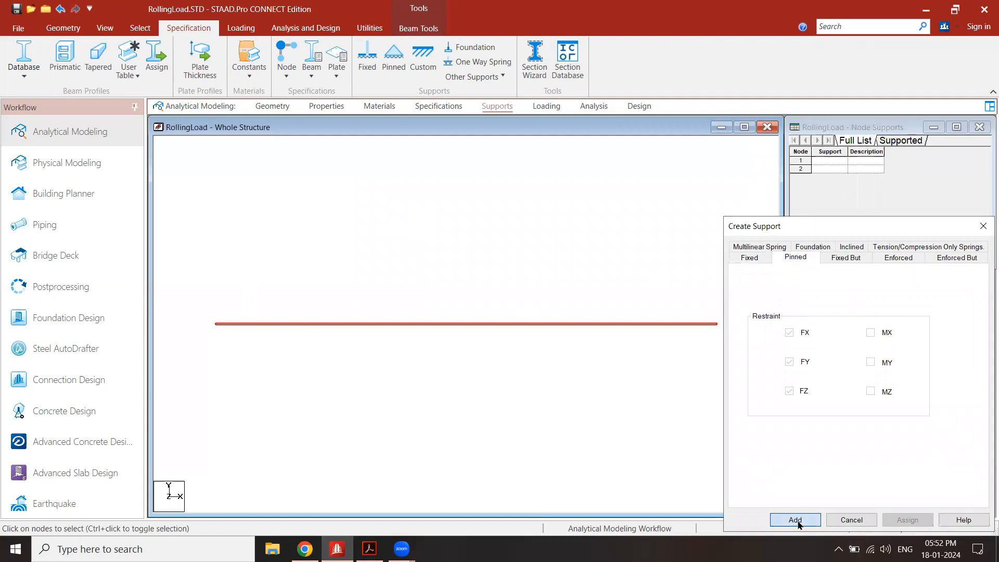
# Create an Enforced But support definition with FX and MZ released.
pyautogui.click(893, 409)
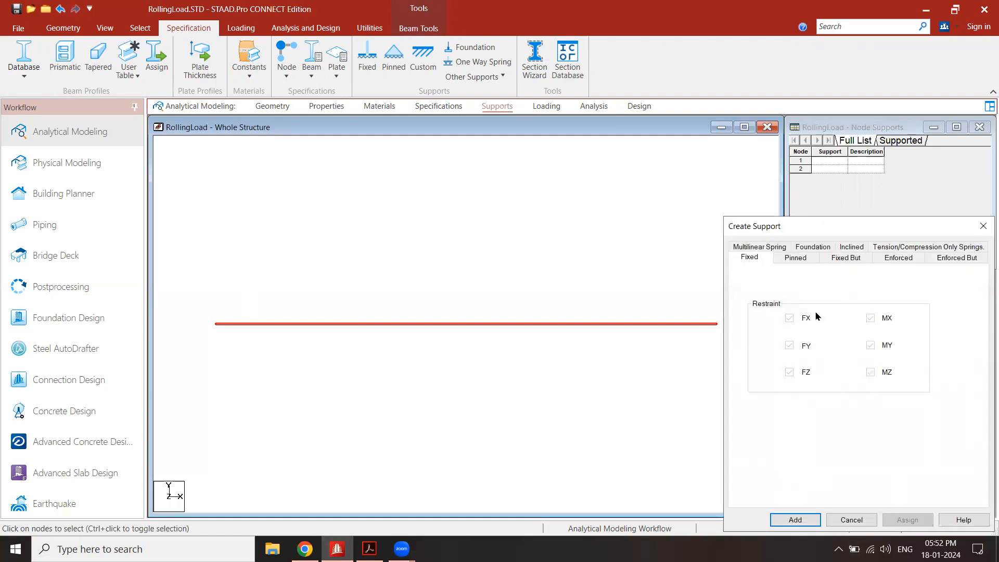
pyautogui.moveTo(836, 231); pyautogui.dragTo(763, 138)
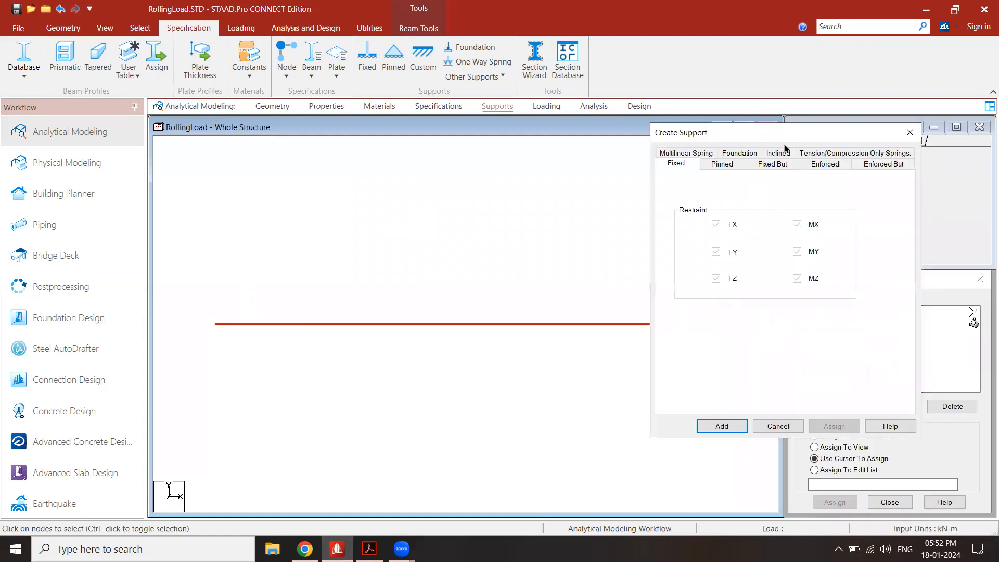
pyautogui.click(882, 165)
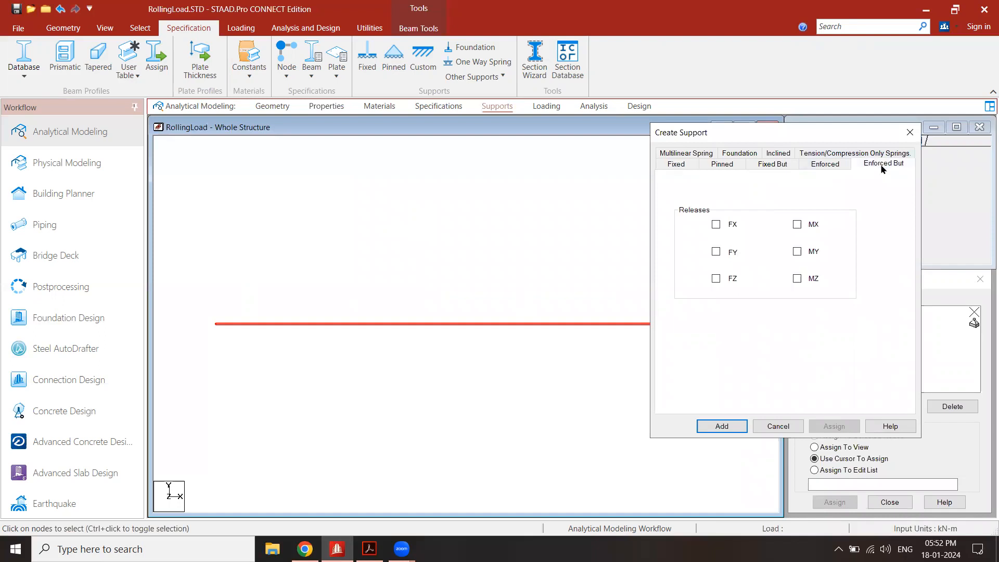
pyautogui.click(717, 225)
pyautogui.click(797, 279)
pyautogui.click(721, 425)
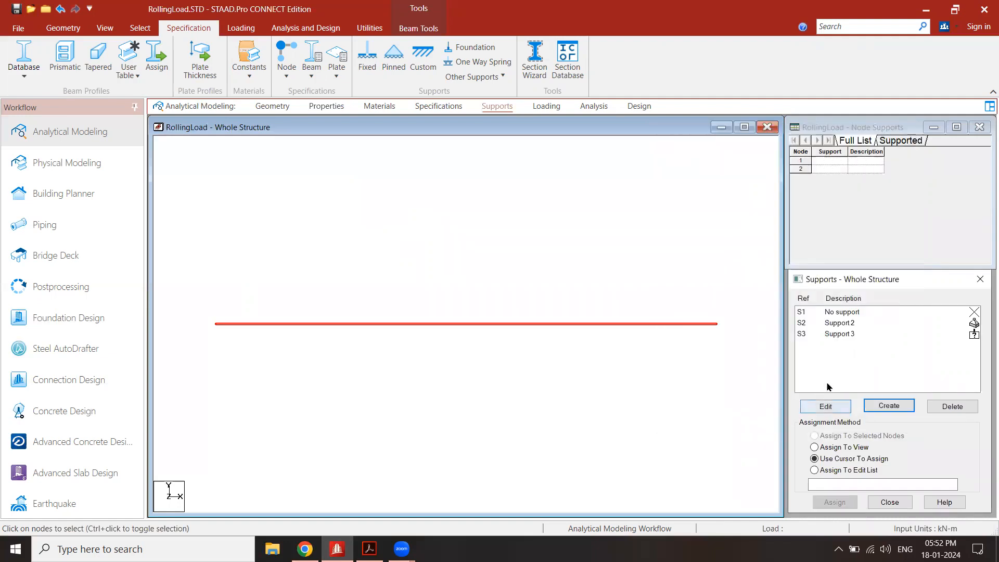
# Assign the pinned support to node 1 and the Enforced But support to node 2, then save the model.
pyautogui.click(861, 324)
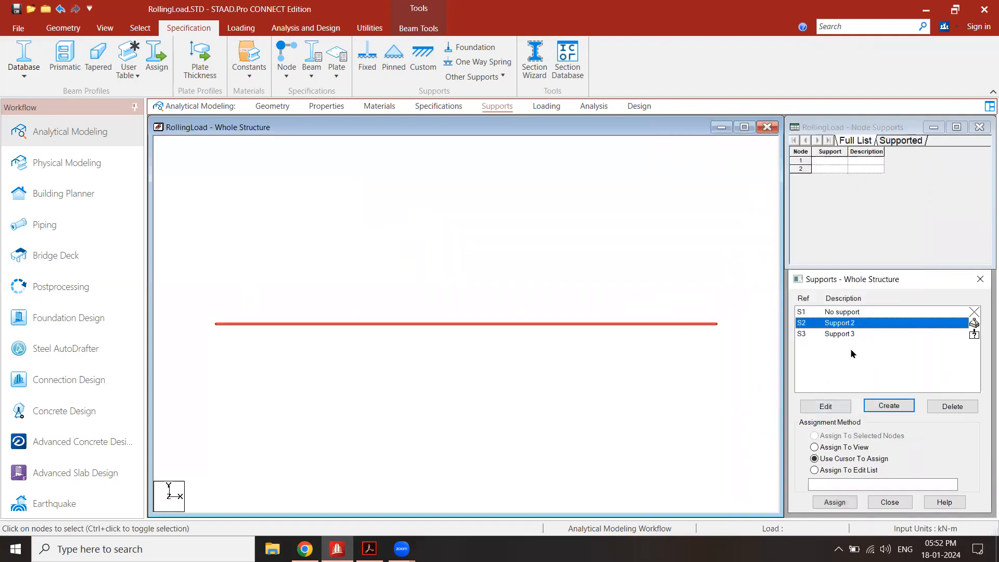
pyautogui.click(833, 502)
pyautogui.click(216, 324)
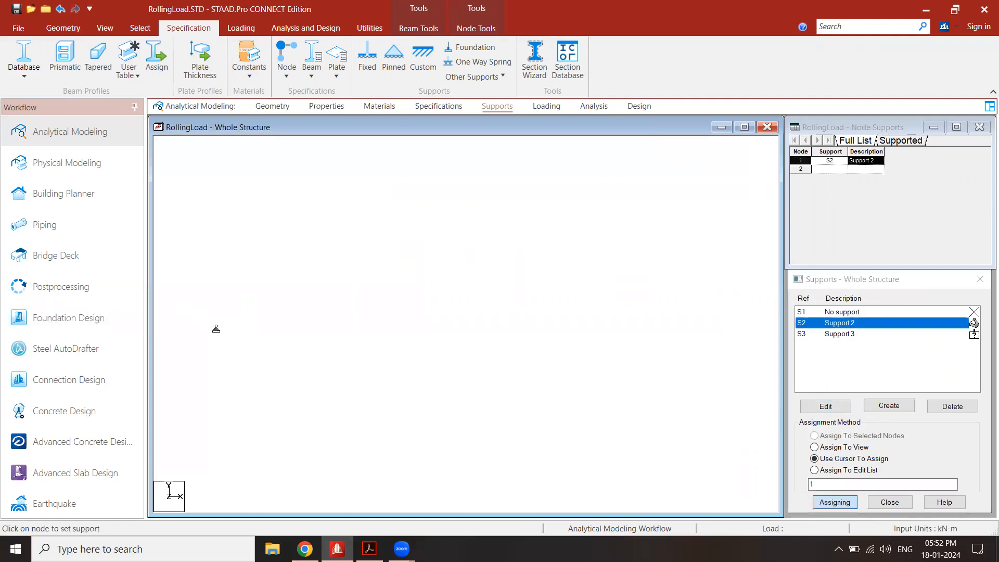
pyautogui.click(861, 334)
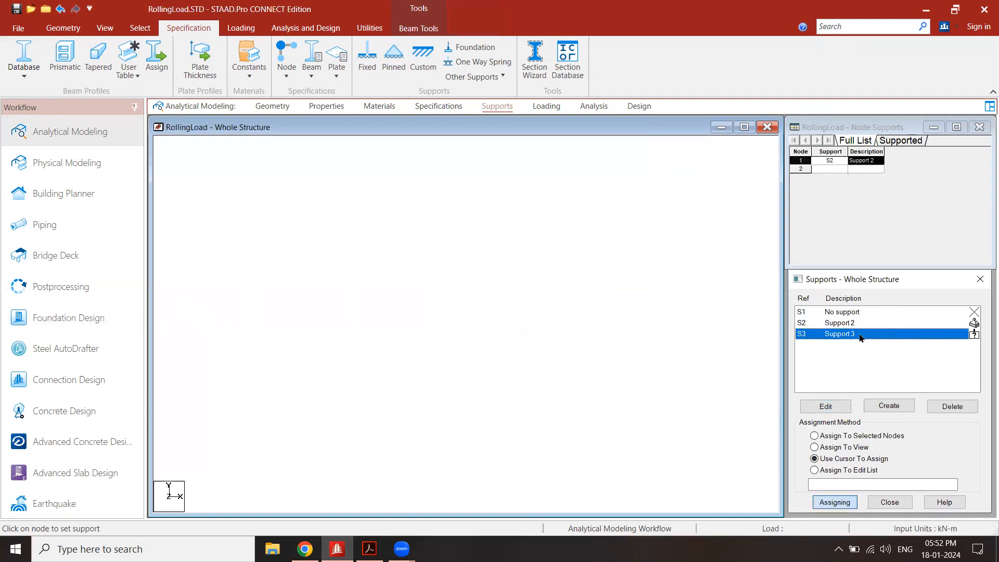
pyautogui.click(718, 325)
pyautogui.click(834, 502)
pyautogui.click(16, 9)
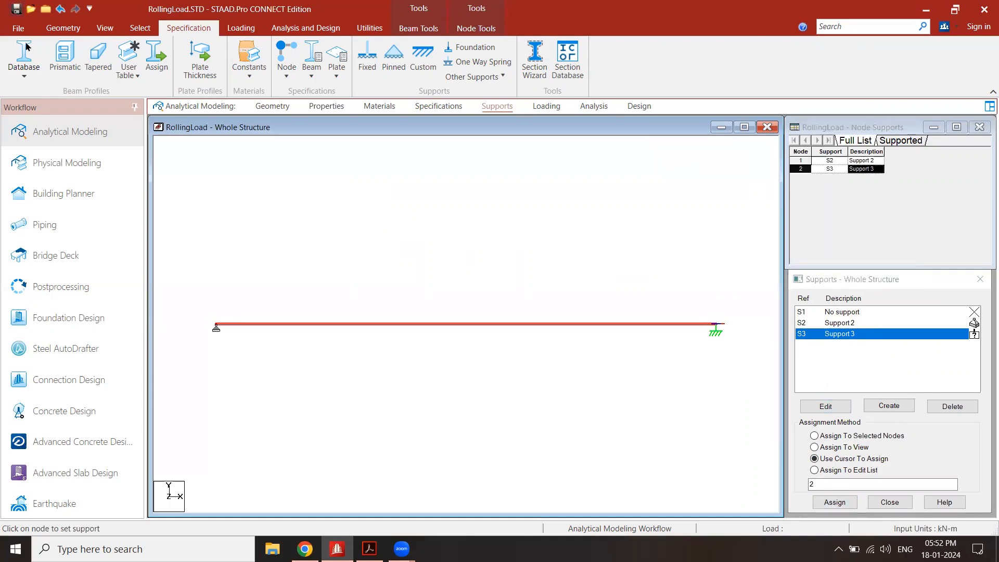
pyautogui.click(477, 339)
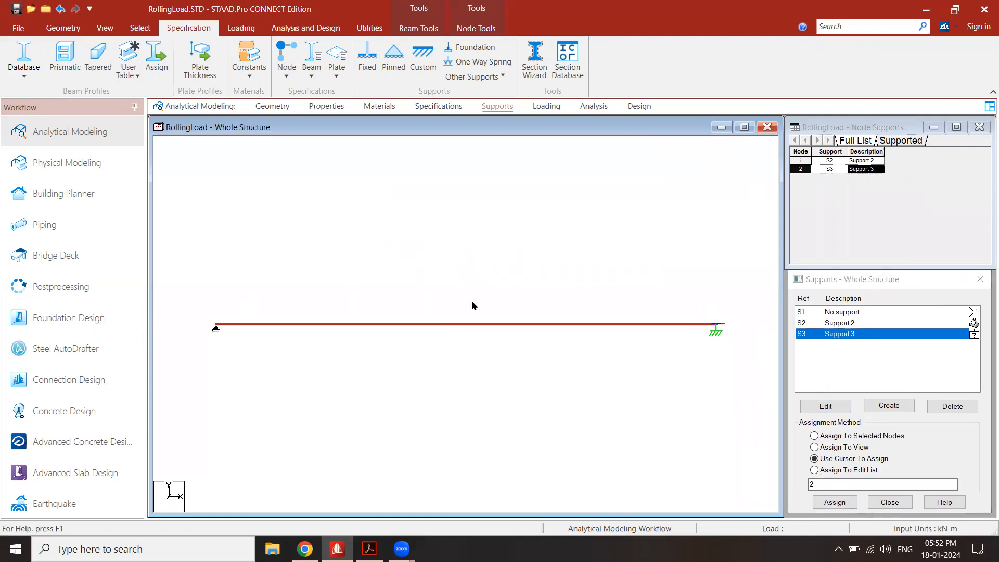
# Start a new moving load vehicle definition using Define Load, with vehicle type reference 1 and width 0.
pyautogui.click(545, 105)
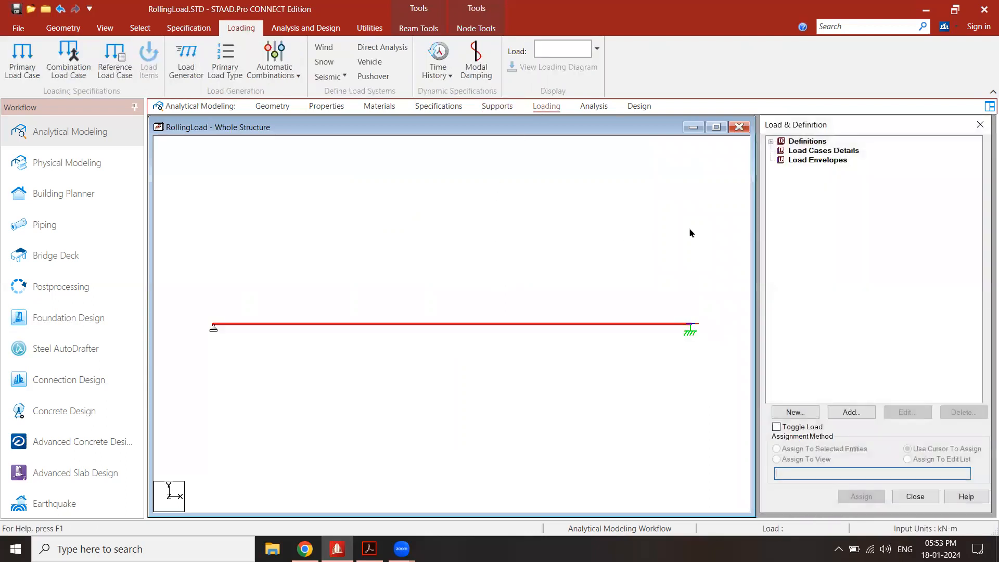
pyautogui.click(770, 142)
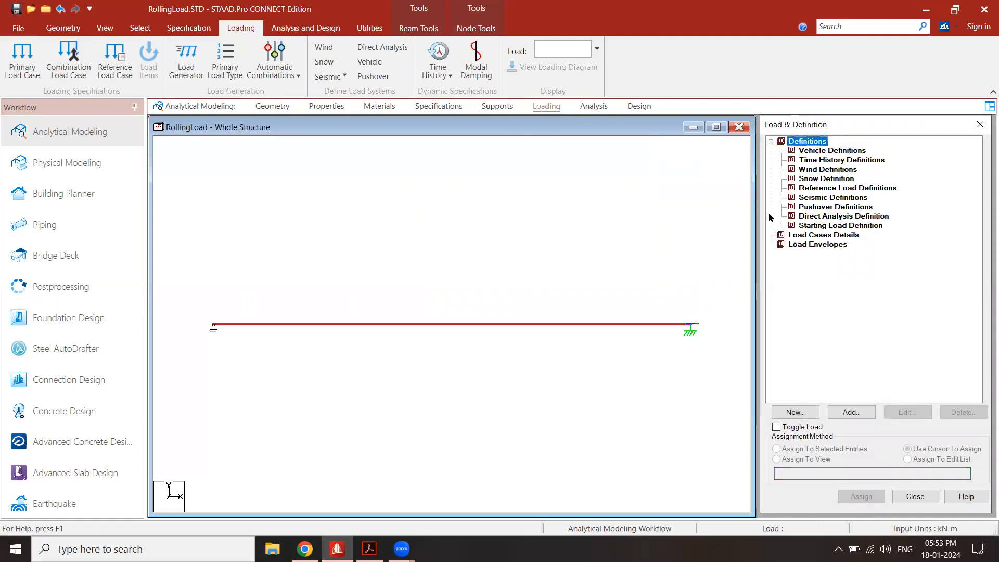
pyautogui.click(821, 155)
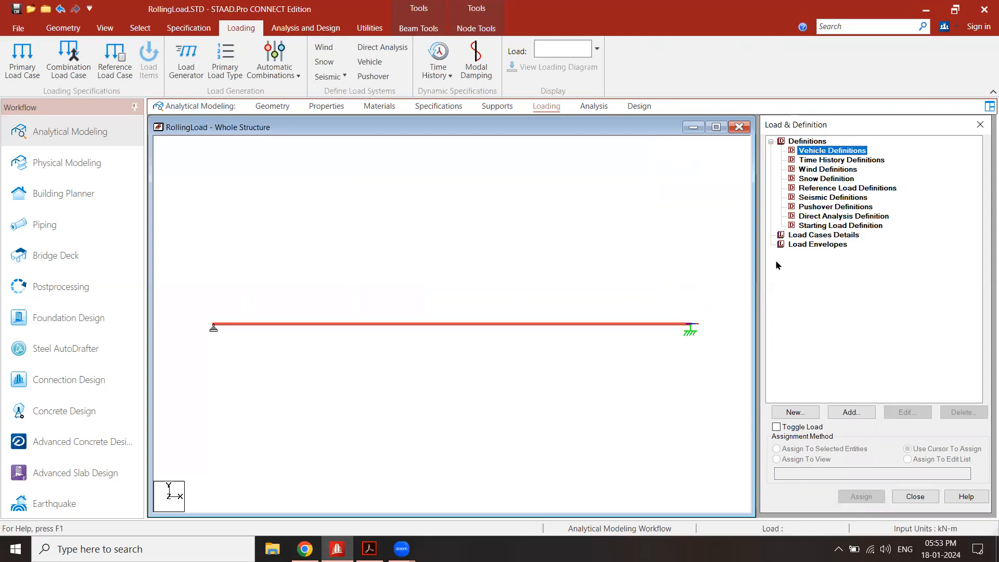
pyautogui.click(851, 412)
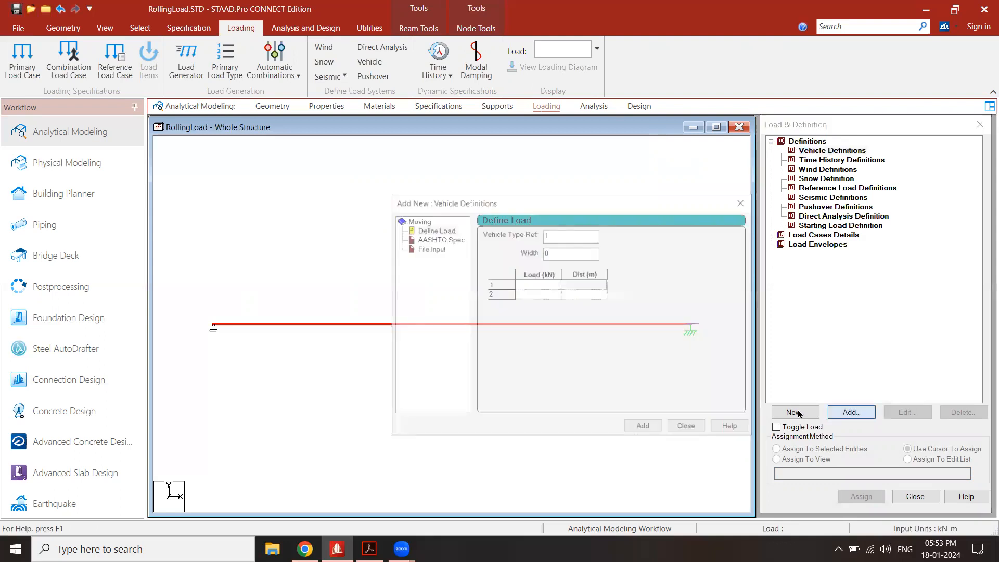
pyautogui.moveTo(566, 204); pyautogui.dragTo(519, 158)
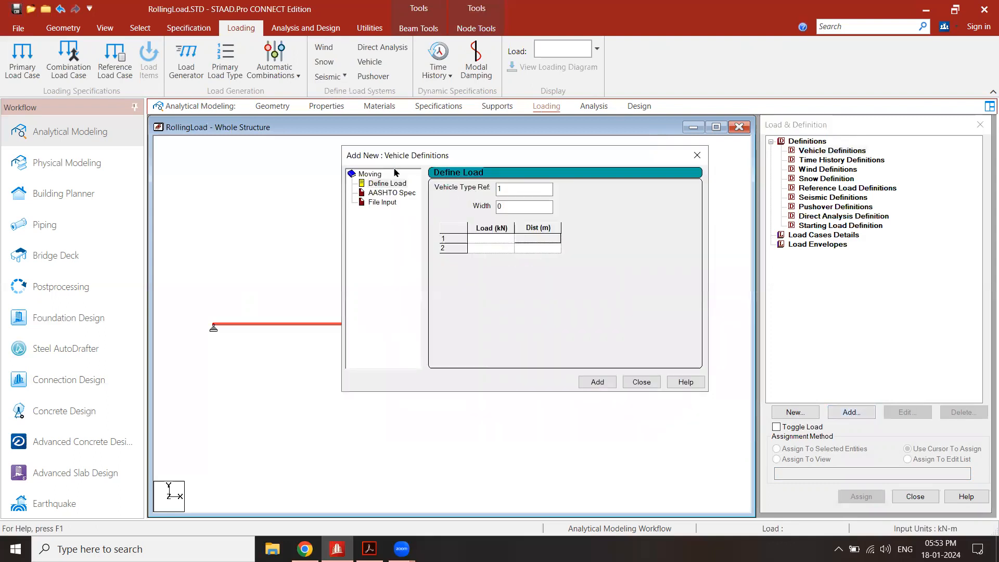
pyautogui.click(392, 185)
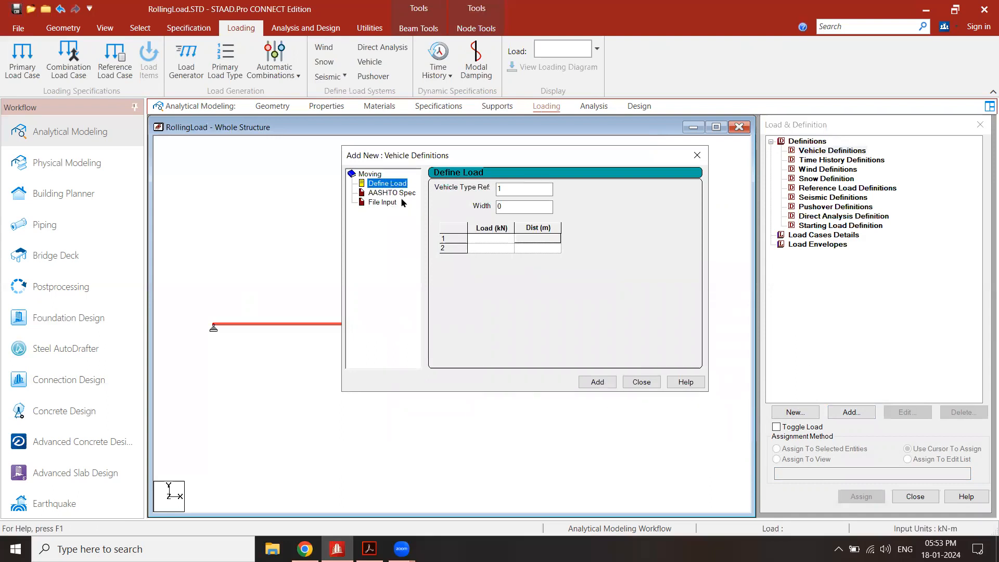
pyautogui.click(489, 241)
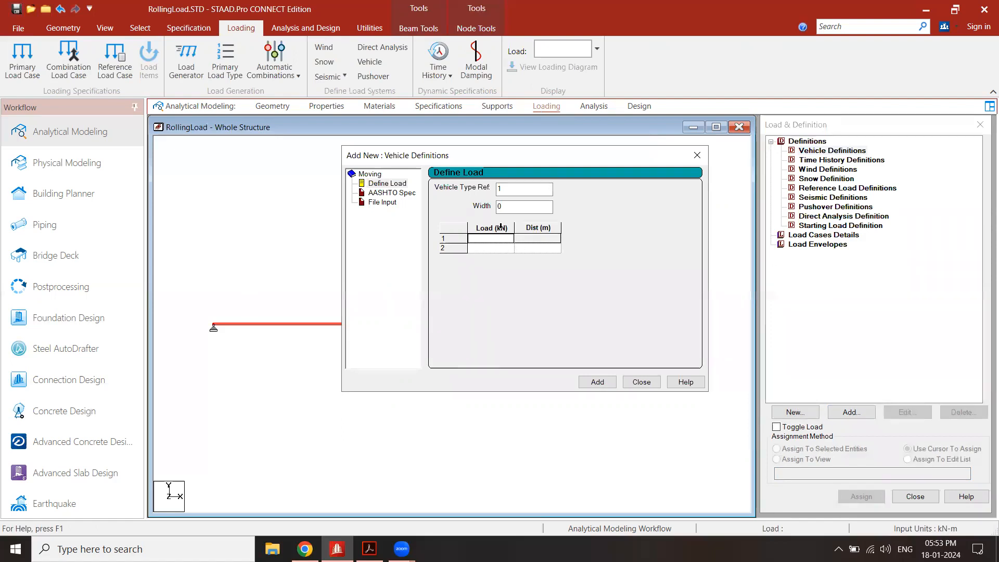
pyautogui.click(508, 204)
pyautogui.click(499, 239)
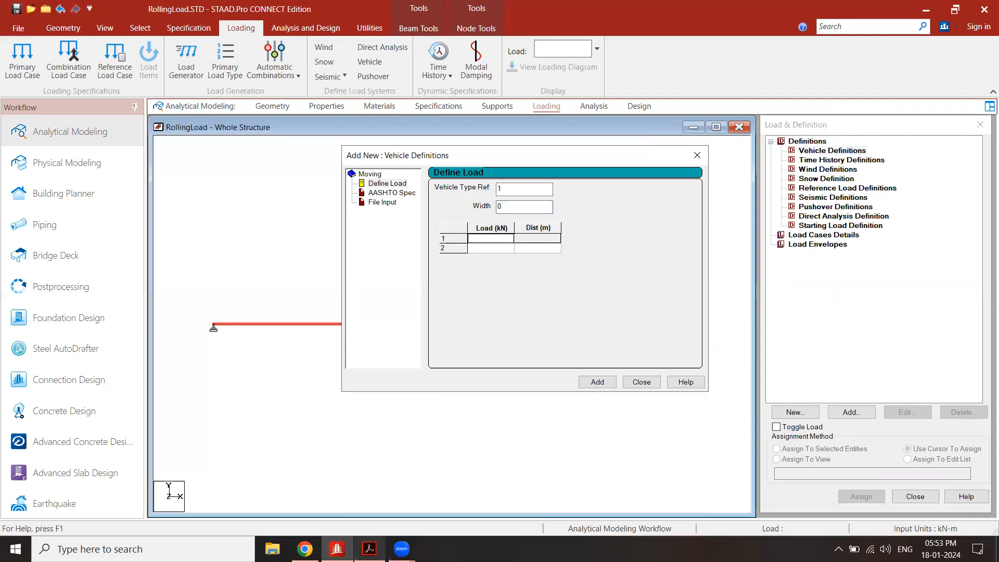
# Check the load arrangement in the textbook PDF and add the vehicle with 6 kN and 4 kN loads spaced 6 m apart.
pyautogui.click(369, 548)
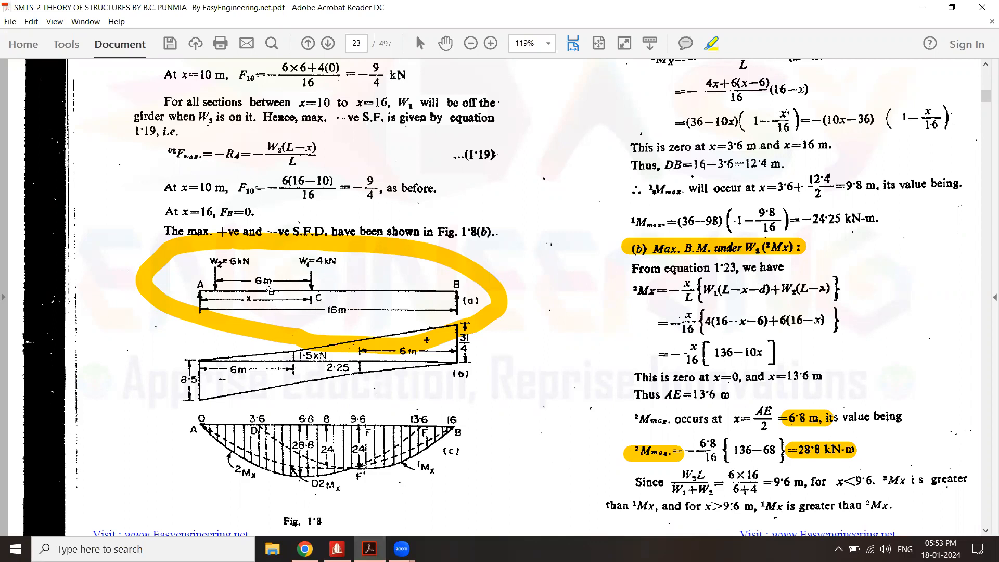
pyautogui.hotkey('alt', 'Tab')
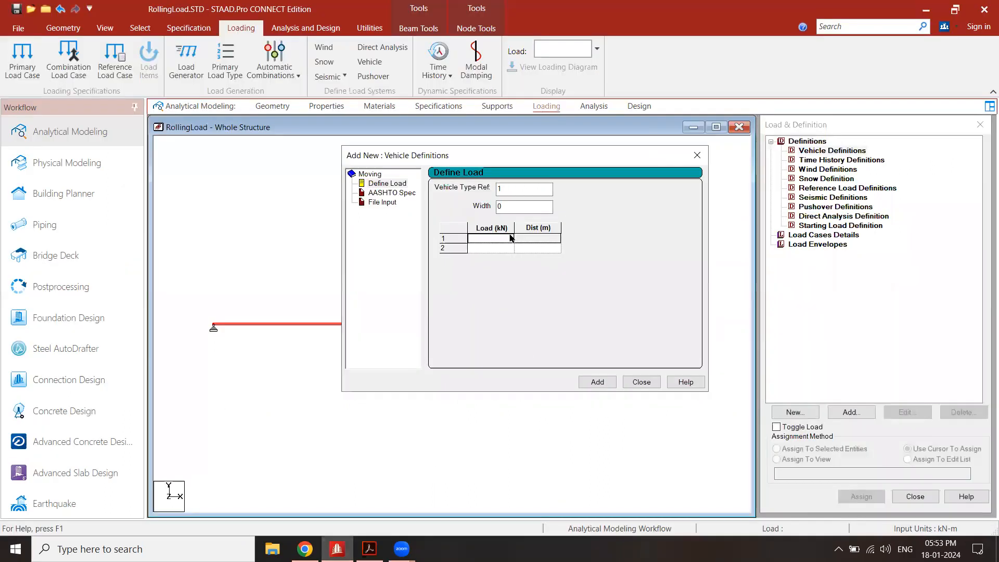
pyautogui.write('6')
pyautogui.click(495, 250)
pyautogui.write('4')
pyautogui.click(538, 249)
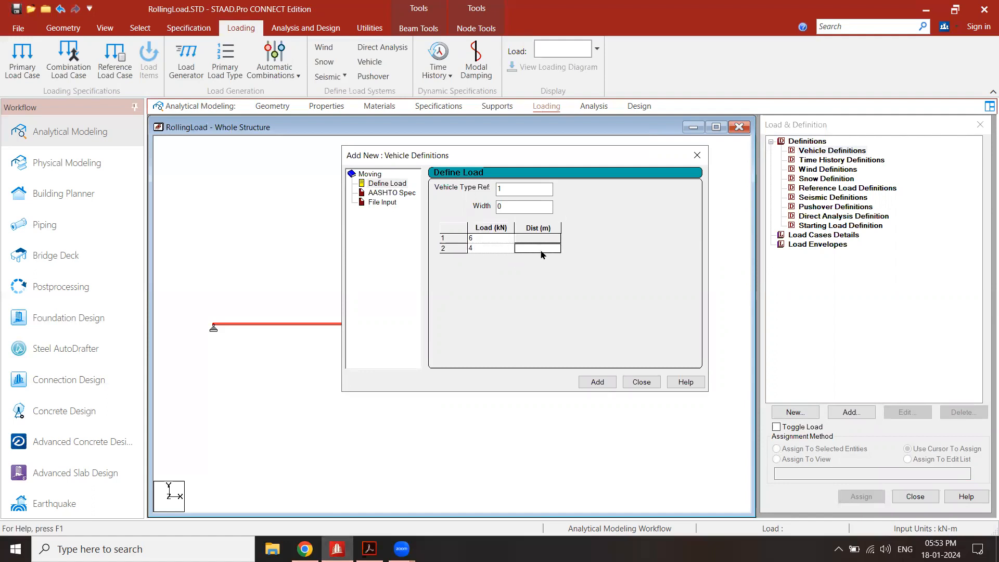
pyautogui.write('6')
pyautogui.click(597, 382)
pyautogui.click(641, 382)
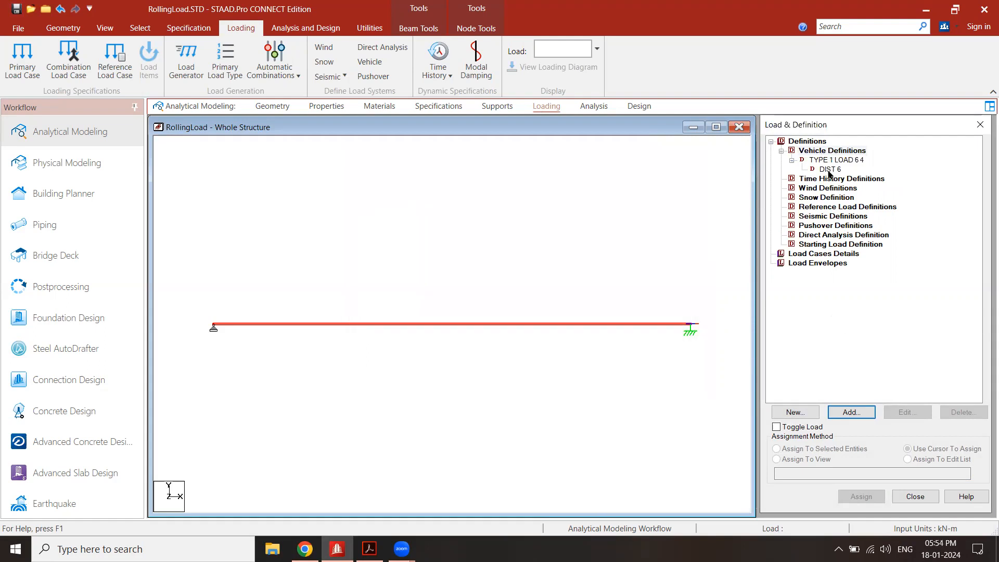
# Start a load generation under the load cases and set the number of loads to be generated to 100.
pyautogui.click(815, 256)
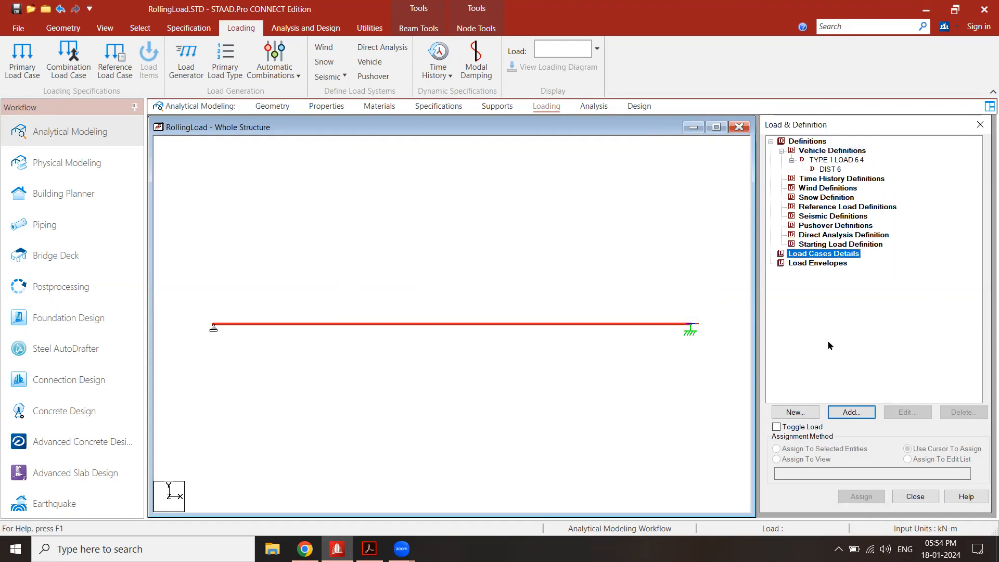
pyautogui.click(849, 410)
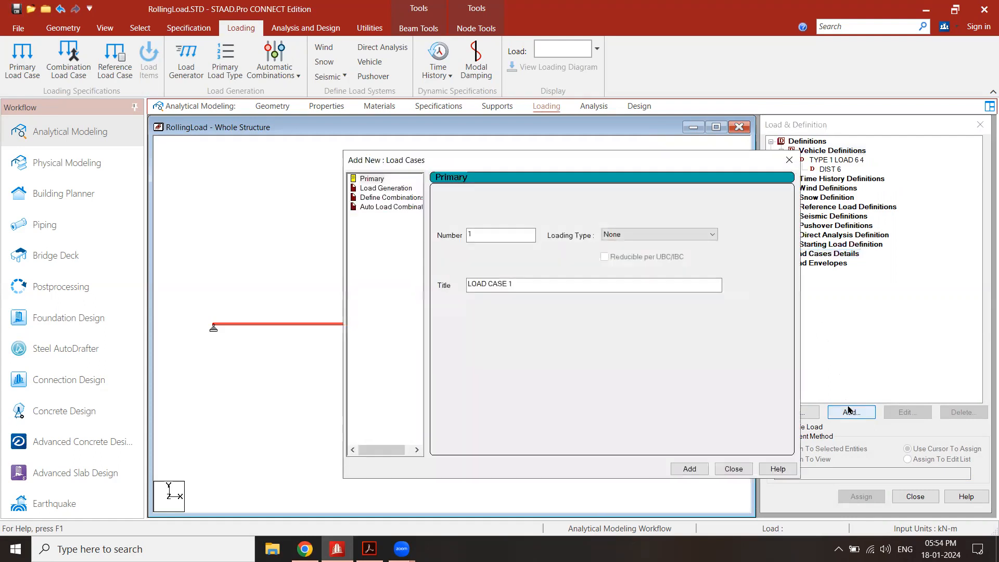
pyautogui.click(391, 192)
pyautogui.moveTo(543, 162); pyautogui.dragTo(452, 124)
pyautogui.click(501, 175)
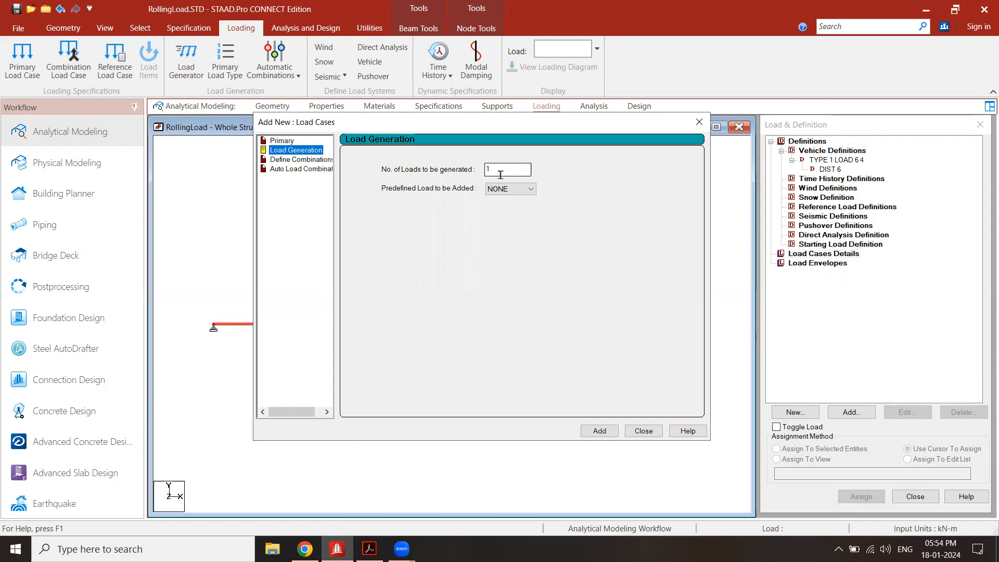
pyautogui.click(500, 171)
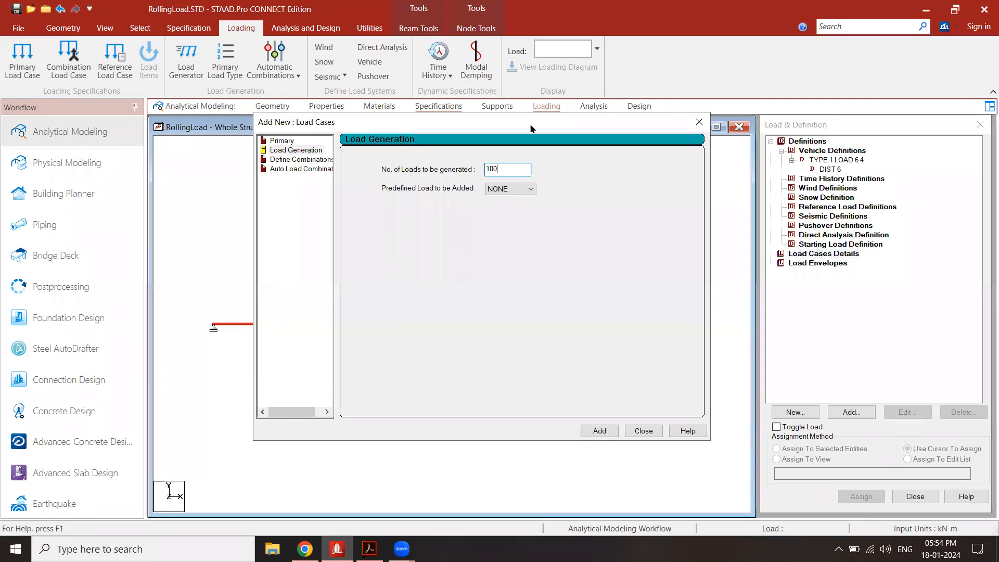
pyautogui.moveTo(530, 128); pyautogui.dragTo(827, 134)
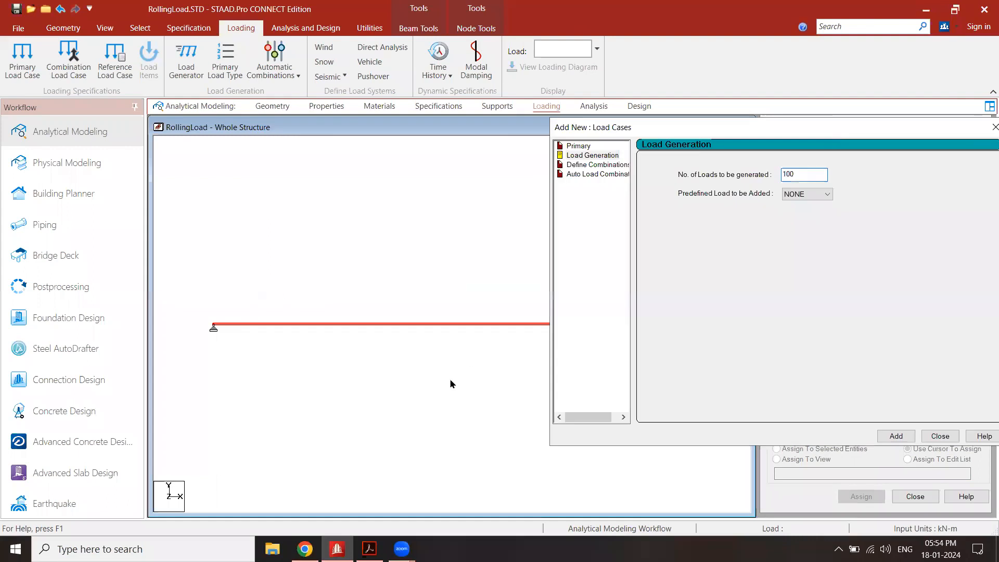
pyautogui.moveTo(329, 259)
pyautogui.mouseDown()
pyautogui.moveTo(317, 286)
pyautogui.moveTo(339, 281)
pyautogui.mouseUp()
pyautogui.moveTo(249, 257); pyautogui.dragTo(235, 294)
pyautogui.moveTo(223, 277); pyautogui.dragTo(254, 289)
pyautogui.moveTo(311, 224); pyautogui.dragTo(326, 232)
pyautogui.moveTo(260, 215); pyautogui.dragTo(258, 225)
pyautogui.moveTo(324, 232)
pyautogui.mouseDown()
pyautogui.moveTo(326, 240)
pyautogui.moveTo(344, 232)
pyautogui.moveTo(370, 256)
pyautogui.moveTo(387, 248)
pyautogui.mouseUp()
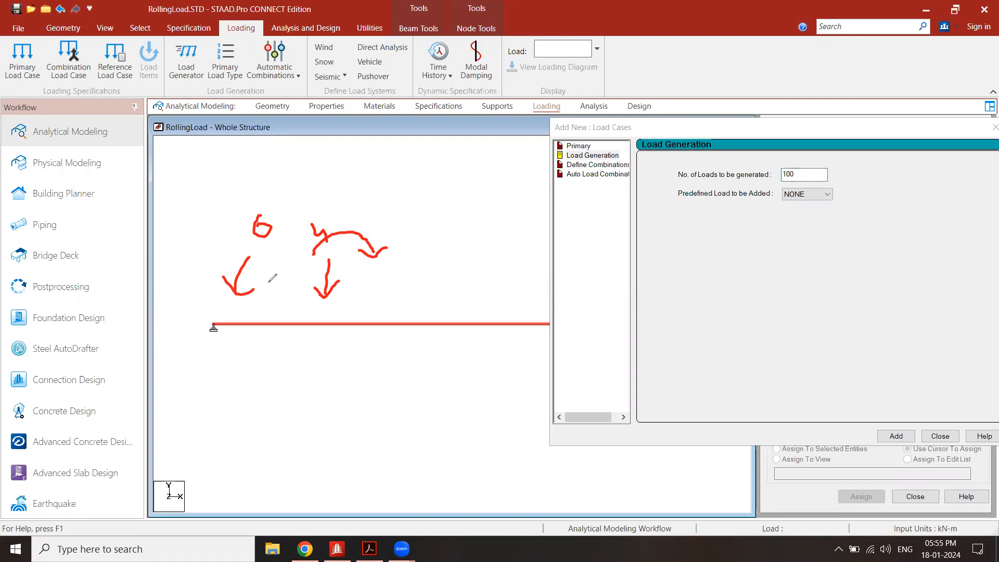
pyautogui.moveTo(432, 256); pyautogui.dragTo(427, 284)
pyautogui.moveTo(415, 274); pyautogui.dragTo(440, 273)
pyautogui.moveTo(373, 258)
pyautogui.mouseDown()
pyautogui.moveTo(372, 294)
pyautogui.moveTo(387, 274)
pyautogui.mouseUp()
pyautogui.moveTo(433, 230); pyautogui.dragTo(444, 237)
pyautogui.moveTo(441, 231); pyautogui.dragTo(444, 249)
pyautogui.moveTo(385, 217)
pyautogui.mouseDown()
pyautogui.moveTo(376, 224)
pyautogui.moveTo(385, 218)
pyautogui.mouseUp()
pyautogui.moveTo(372, 324); pyautogui.dragTo(377, 343)
pyautogui.moveTo(391, 324)
pyautogui.mouseDown()
pyautogui.moveTo(384, 328)
pyautogui.moveTo(416, 330)
pyautogui.moveTo(420, 314)
pyautogui.mouseUp()
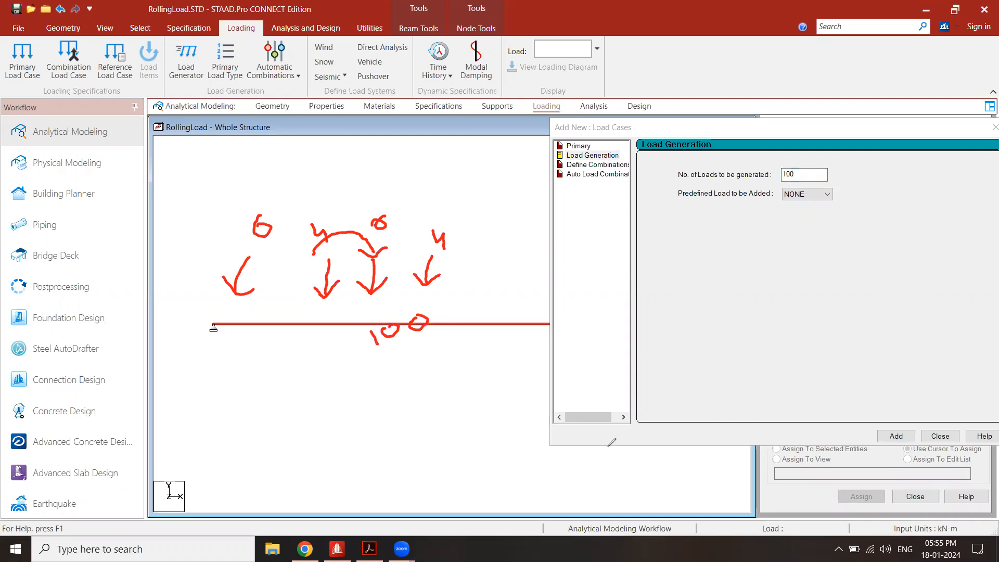
pyautogui.press('Escape')
# Add the load generation of 100 load cases with the predefined load left at NONE.
pyautogui.moveTo(731, 134); pyautogui.dragTo(390, 108)
pyautogui.click(457, 169)
pyautogui.click(465, 178)
pyautogui.click(561, 410)
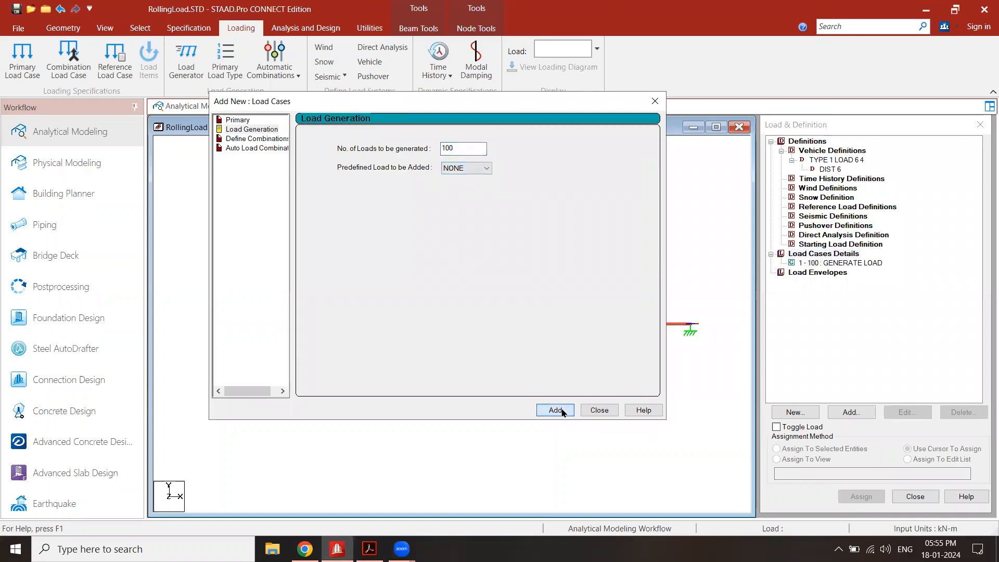
pyautogui.click(593, 414)
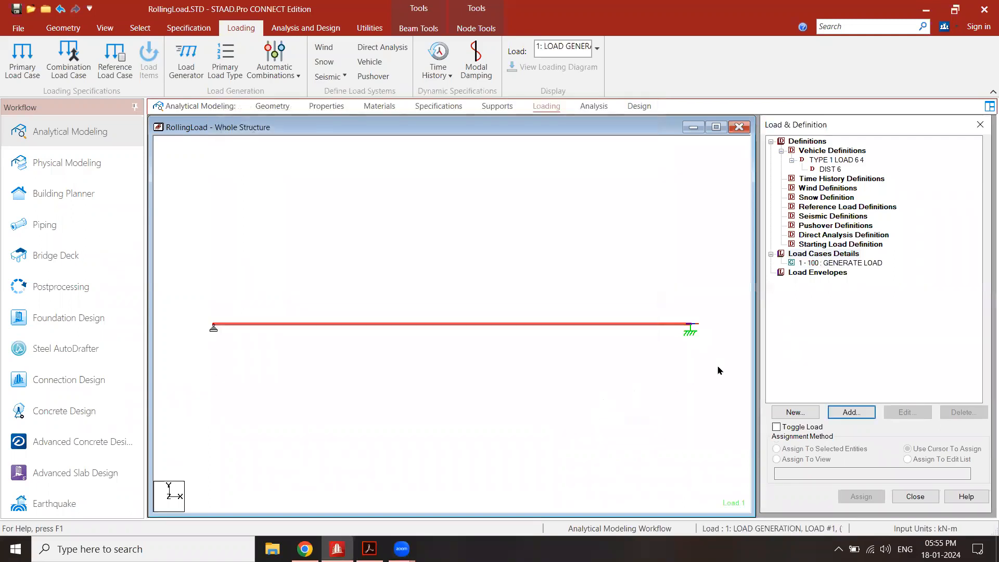
# Begin a type 1 load generation entry for load cases 1 to 100, keeping the initial position at x 0, y 0, z 0 m.
pyautogui.click(838, 263)
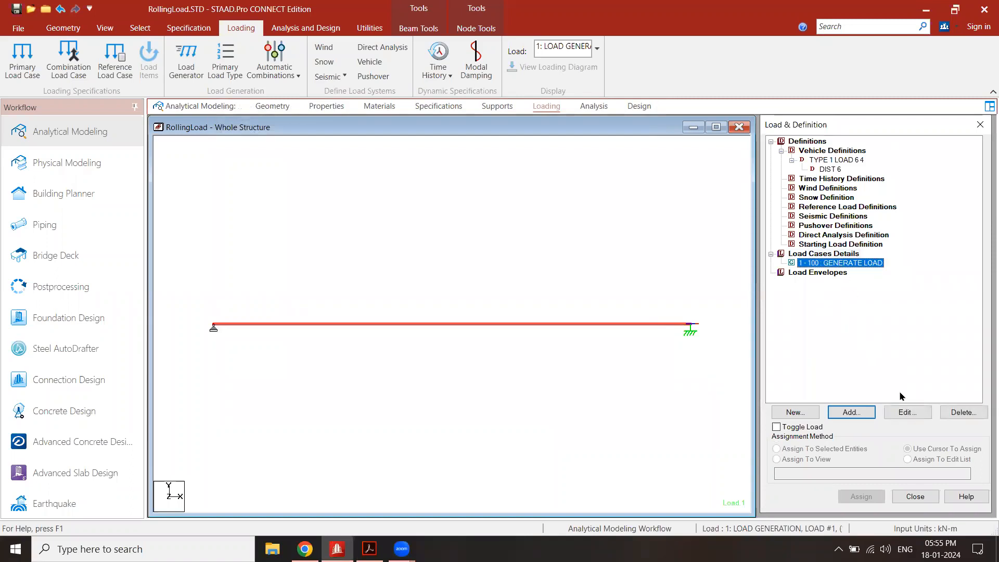
pyautogui.click(845, 411)
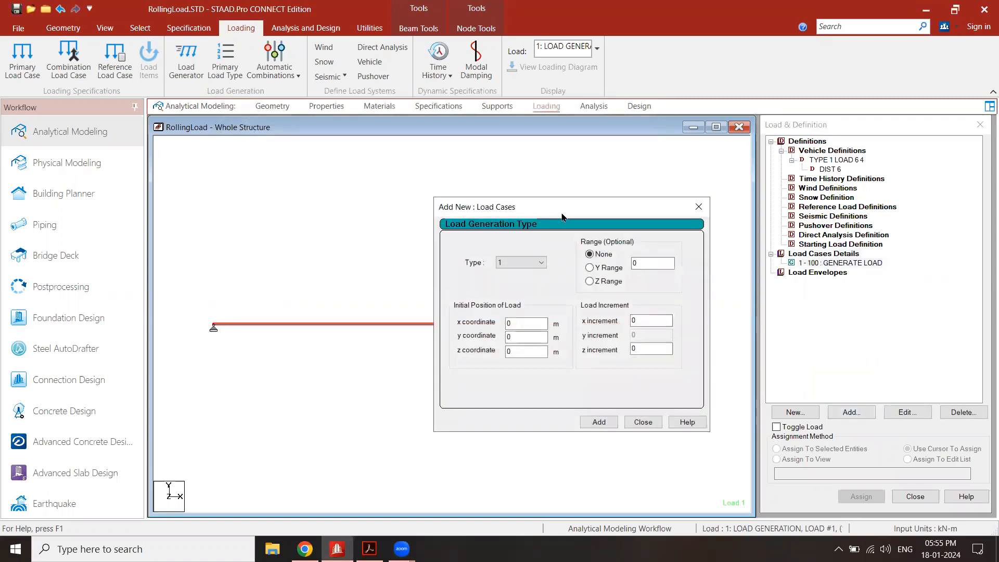
pyautogui.moveTo(563, 217); pyautogui.dragTo(480, 155)
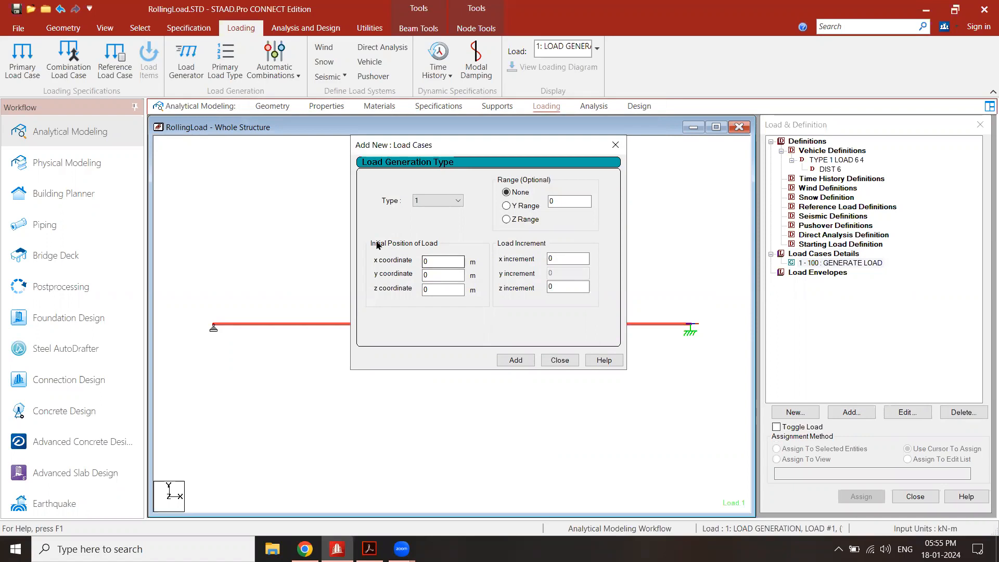
pyautogui.click(429, 261)
pyautogui.press('Tab')
pyautogui.press('Tab')
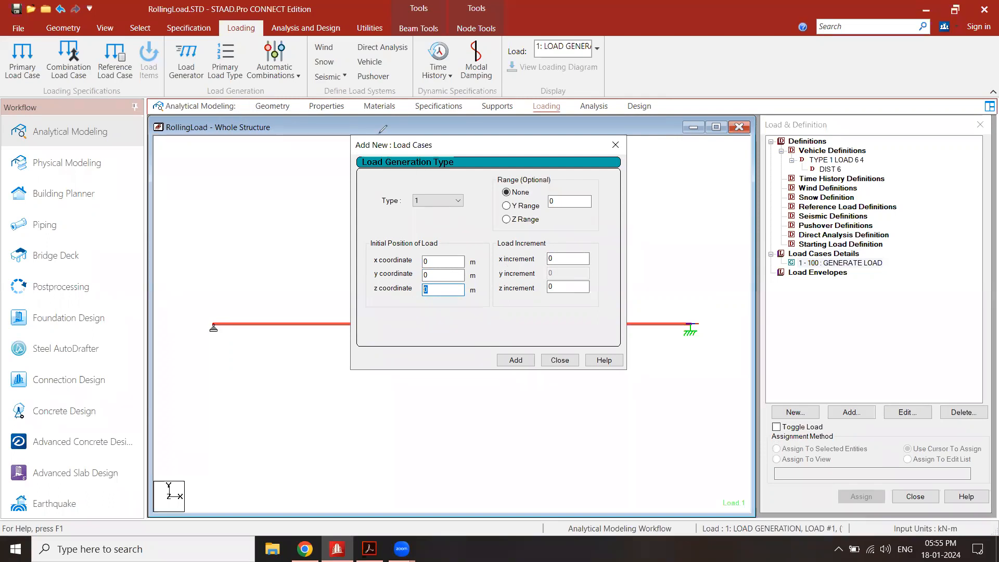
pyautogui.moveTo(378, 135); pyautogui.dragTo(376, 173)
pyautogui.moveTo(411, 136); pyautogui.dragTo(432, 130)
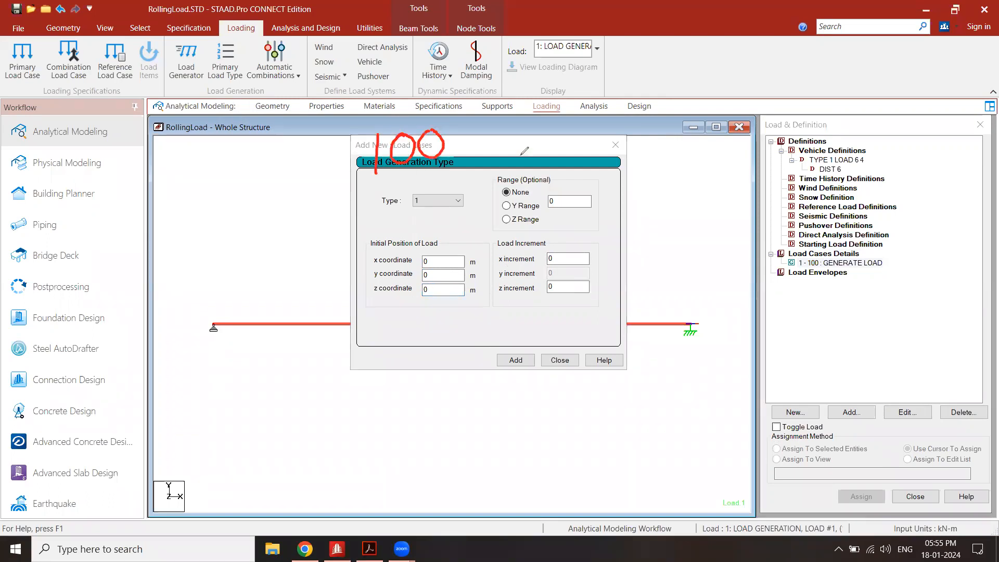
pyautogui.moveTo(446, 165)
pyautogui.mouseDown()
pyautogui.moveTo(470, 137)
pyautogui.moveTo(461, 160)
pyautogui.moveTo(513, 139)
pyautogui.moveTo(535, 155)
pyautogui.moveTo(539, 136)
pyautogui.moveTo(543, 154)
pyautogui.moveTo(614, 136)
pyautogui.moveTo(632, 147)
pyautogui.mouseUp()
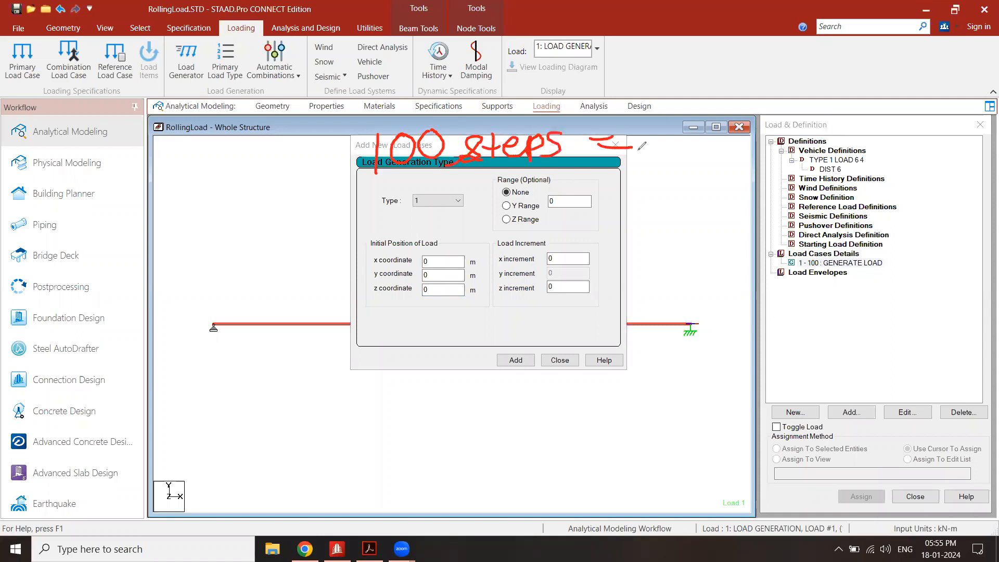
pyautogui.moveTo(693, 115); pyautogui.dragTo(692, 150)
pyautogui.moveTo(729, 116); pyautogui.dragTo(712, 136)
pyautogui.moveTo(755, 122)
pyautogui.mouseDown()
pyautogui.moveTo(755, 144)
pyautogui.moveTo(786, 130)
pyautogui.moveTo(798, 145)
pyautogui.mouseUp()
pyautogui.moveTo(458, 189); pyautogui.dragTo(458, 221)
pyautogui.moveTo(510, 194); pyautogui.dragTo(490, 222)
pyautogui.moveTo(544, 183)
pyautogui.mouseDown()
pyautogui.moveTo(531, 213)
pyautogui.moveTo(555, 200)
pyautogui.moveTo(578, 223)
pyautogui.moveTo(648, 203)
pyautogui.mouseUp()
pyautogui.moveTo(622, 222)
pyautogui.mouseDown()
pyautogui.moveTo(699, 210)
pyautogui.moveTo(749, 240)
pyautogui.mouseUp()
pyautogui.moveTo(689, 260); pyautogui.dragTo(685, 274)
pyautogui.moveTo(701, 259); pyautogui.dragTo(726, 260)
pyautogui.moveTo(762, 249)
pyautogui.mouseDown()
pyautogui.moveTo(744, 263)
pyautogui.moveTo(791, 271)
pyautogui.mouseUp()
pyautogui.moveTo(659, 373)
pyautogui.mouseDown()
pyautogui.moveTo(690, 371)
pyautogui.moveTo(695, 386)
pyautogui.moveTo(725, 363)
pyautogui.moveTo(752, 372)
pyautogui.moveTo(766, 355)
pyautogui.moveTo(806, 346)
pyautogui.moveTo(815, 359)
pyautogui.mouseUp()
pyautogui.click(742, 366)
pyautogui.moveTo(742, 389)
pyautogui.mouseDown()
pyautogui.moveTo(736, 396)
pyautogui.moveTo(588, 364)
pyautogui.moveTo(564, 266)
pyautogui.mouseUp()
pyautogui.moveTo(564, 265); pyautogui.dragTo(573, 273)
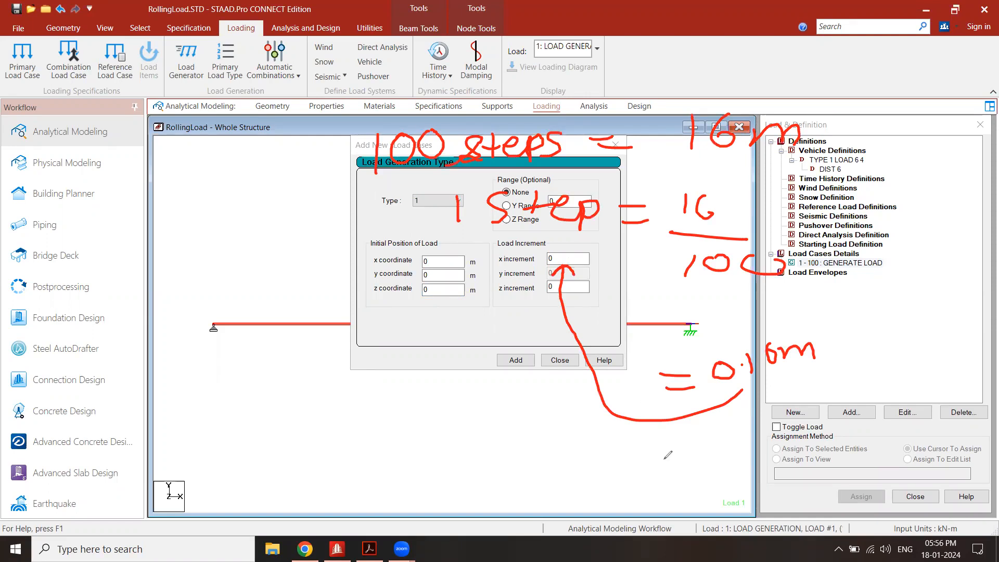
pyautogui.press('Escape')
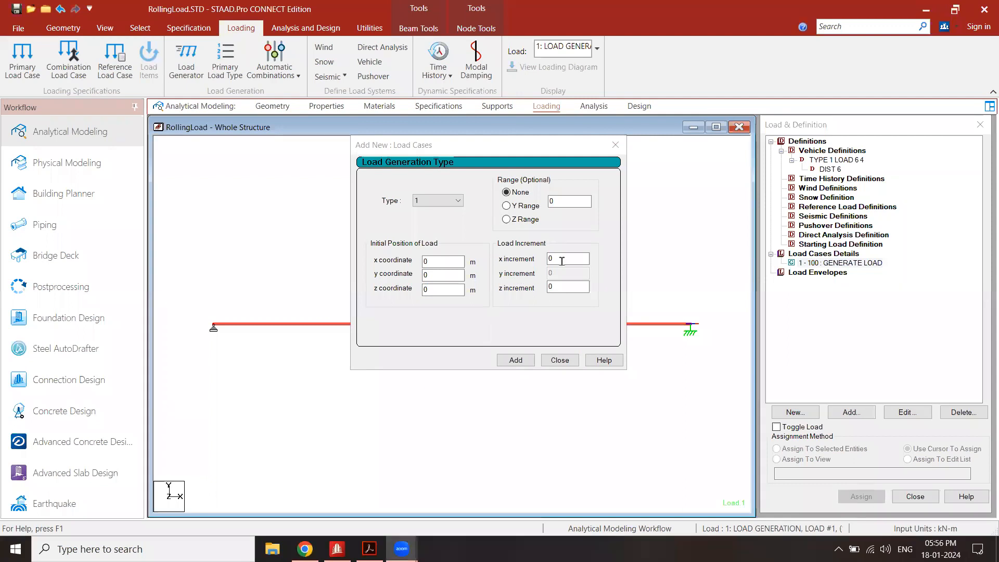
# Set the x load increment to 0.16 and add the type 1 entry to the load generation for cases 1 to 100.
pyautogui.moveTo(561, 259); pyautogui.dragTo(534, 267)
pyautogui.write('0')
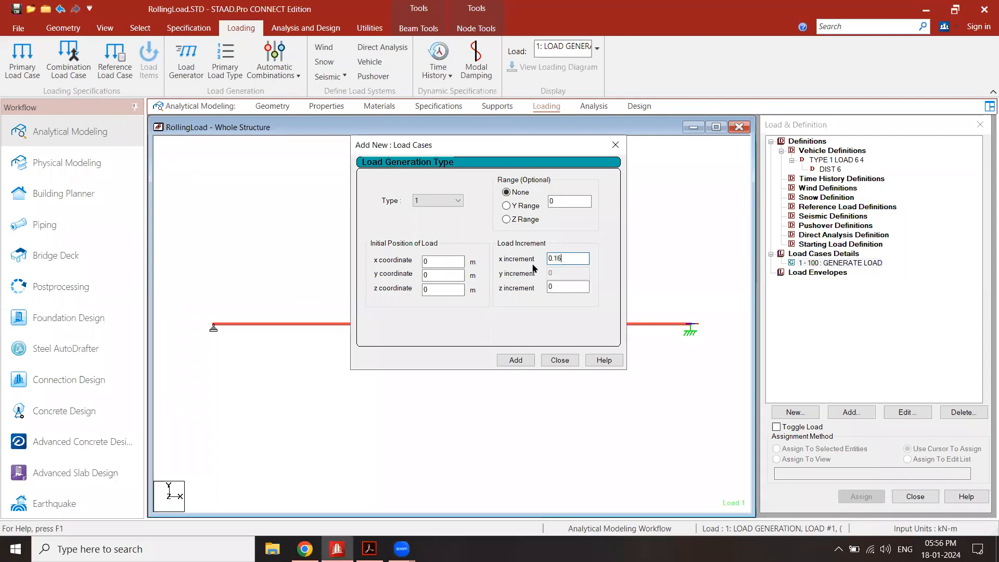
pyautogui.click(515, 360)
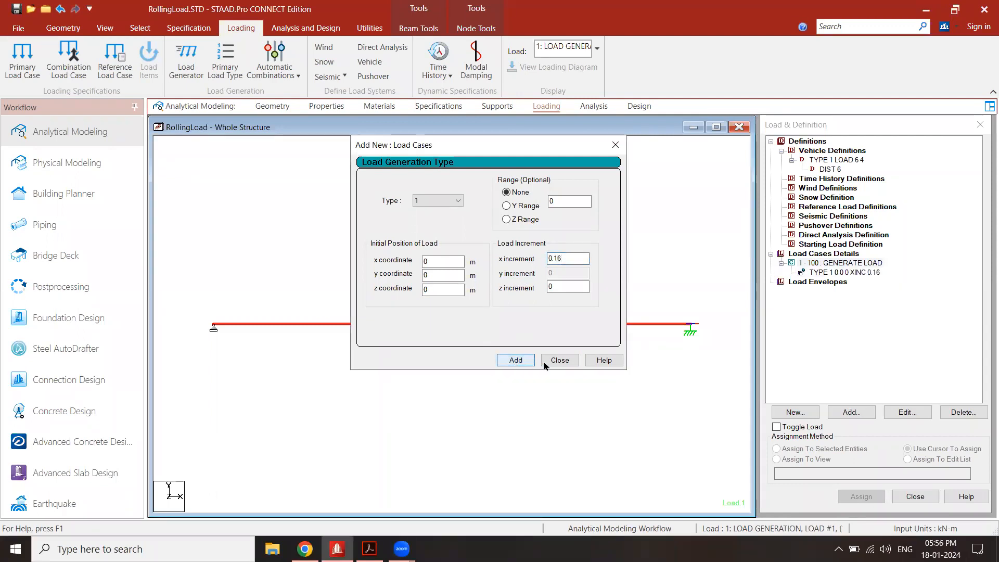
pyautogui.click(558, 360)
# Review the number of generated loads and the type 1 entry's position and increment settings without changing them.
pyautogui.click(864, 264)
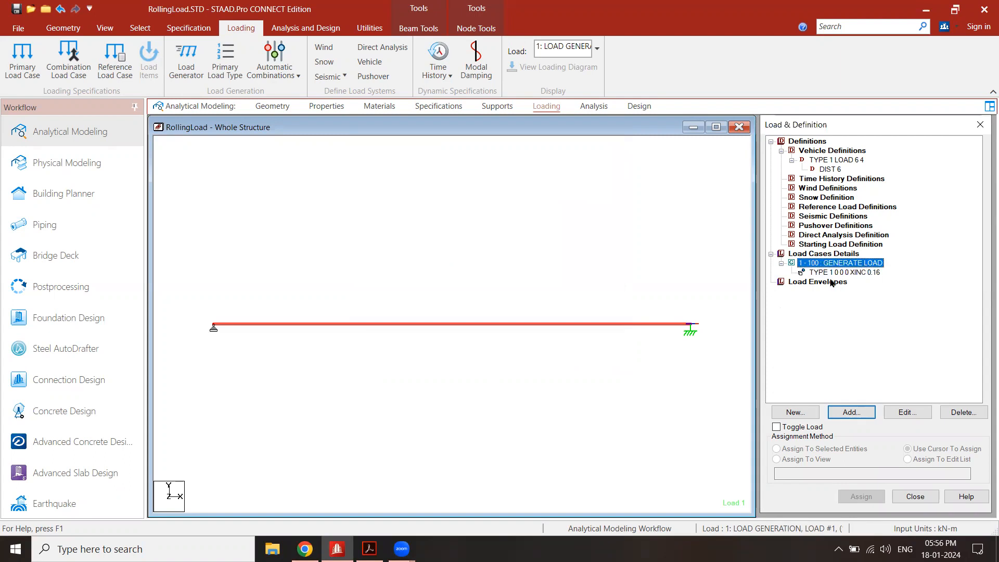
pyautogui.click(906, 412)
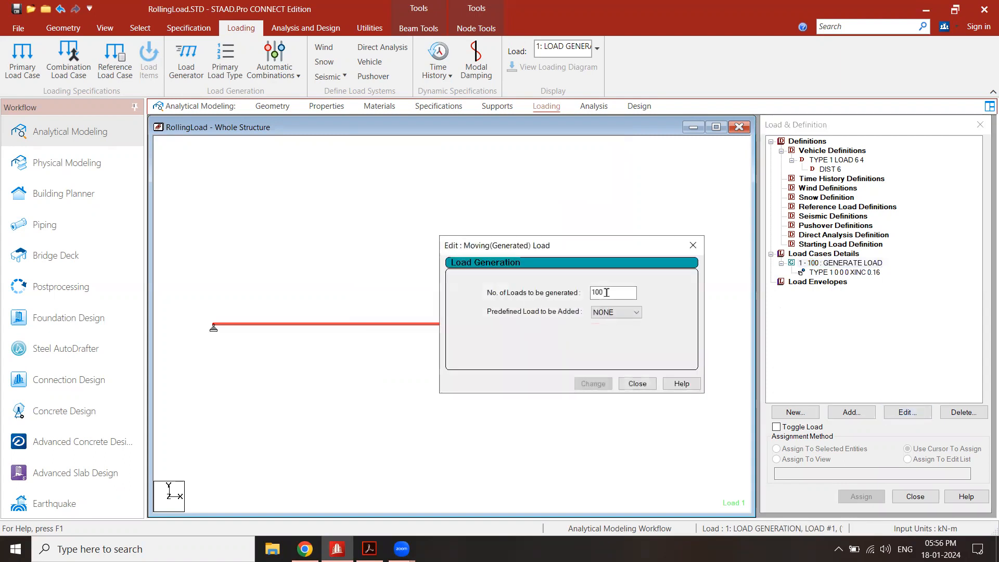
pyautogui.click(636, 384)
pyautogui.click(845, 272)
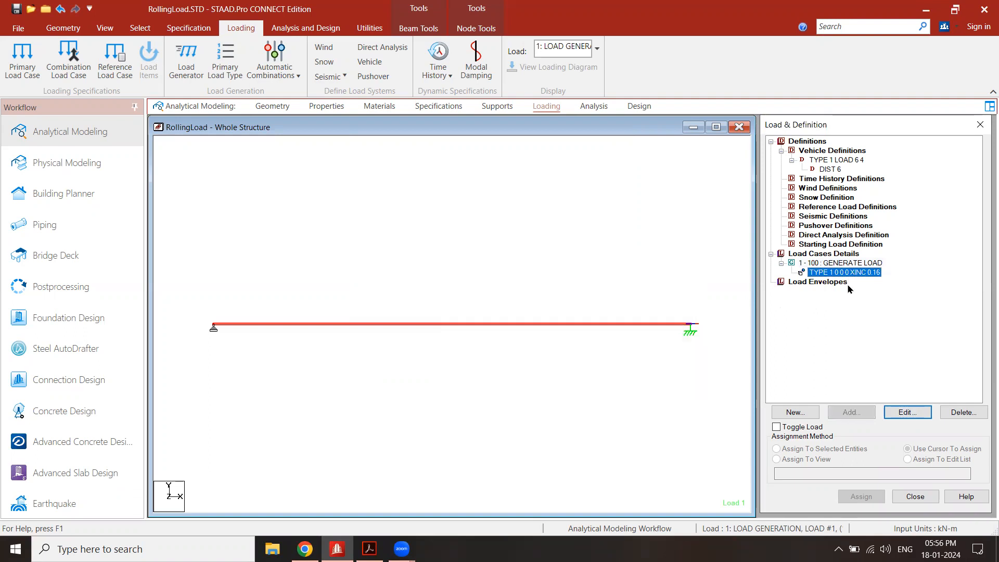
pyautogui.click(906, 412)
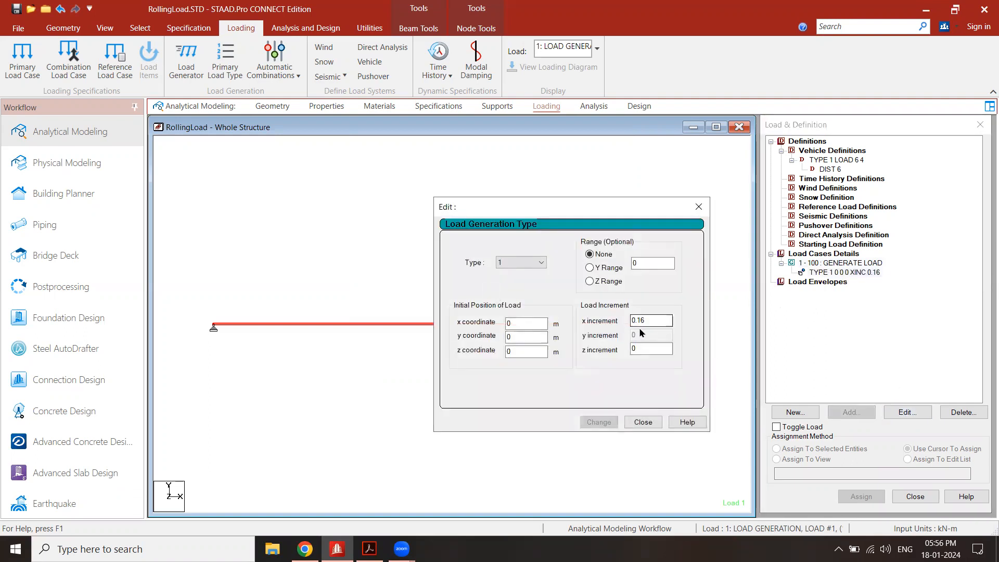
pyautogui.click(640, 419)
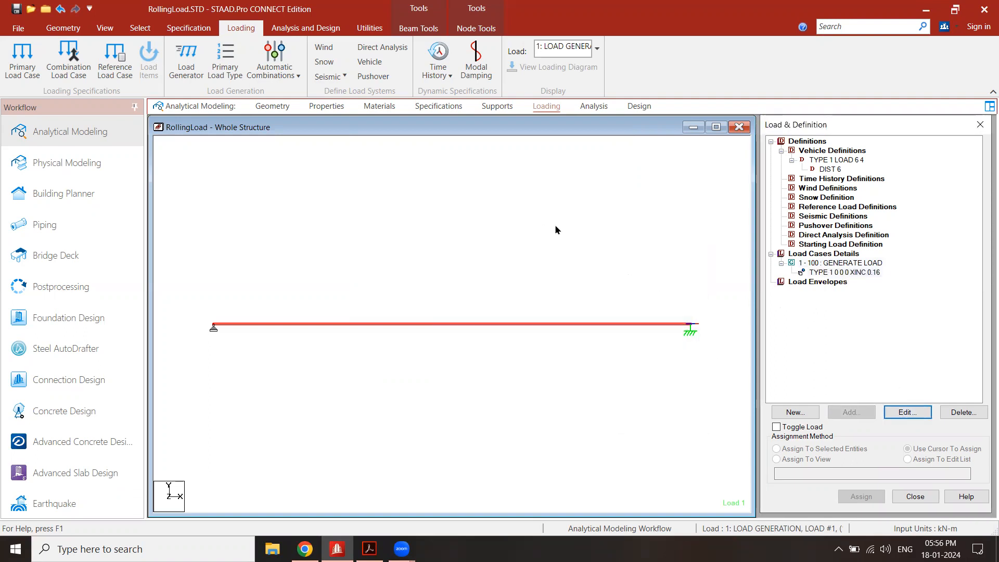
# Save the modified structure and add a Perform Analysis command with the All print option.
pyautogui.click(17, 9)
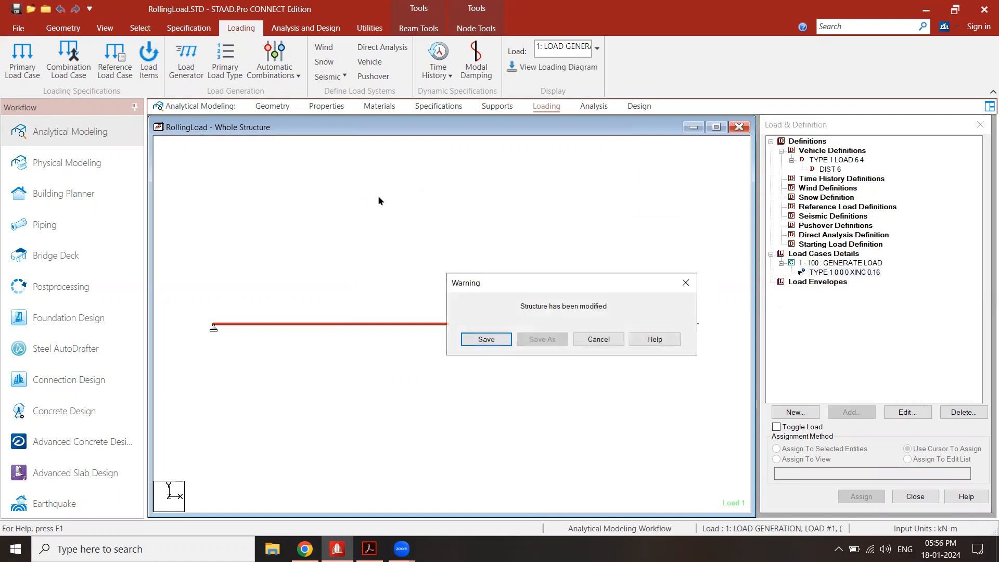
pyautogui.click(486, 339)
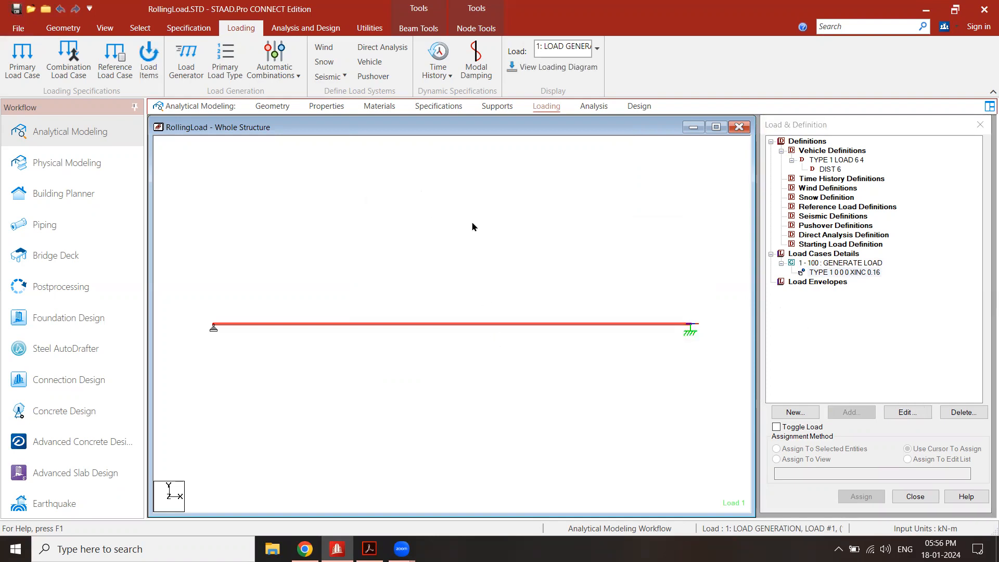
pyautogui.click(294, 27)
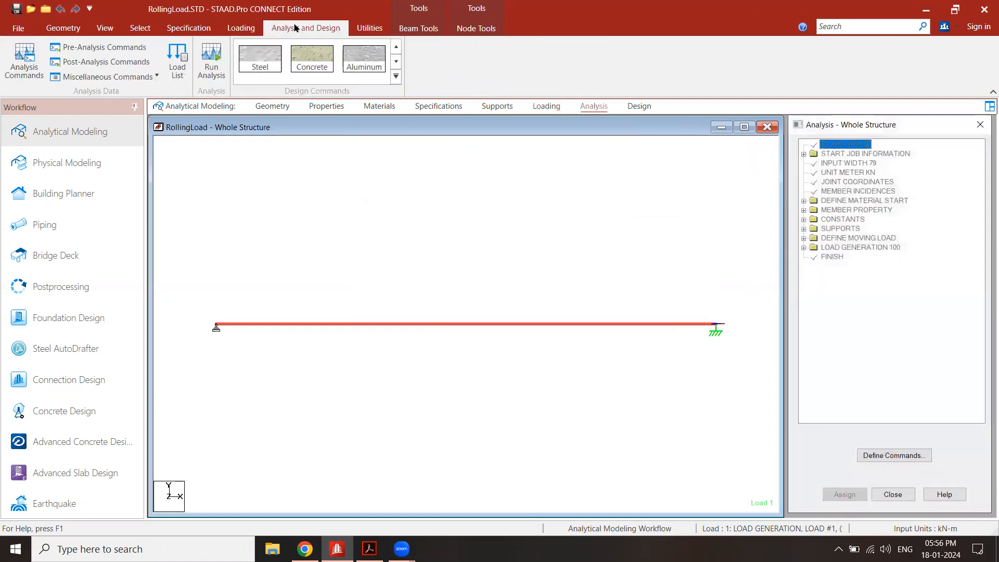
pyautogui.click(899, 455)
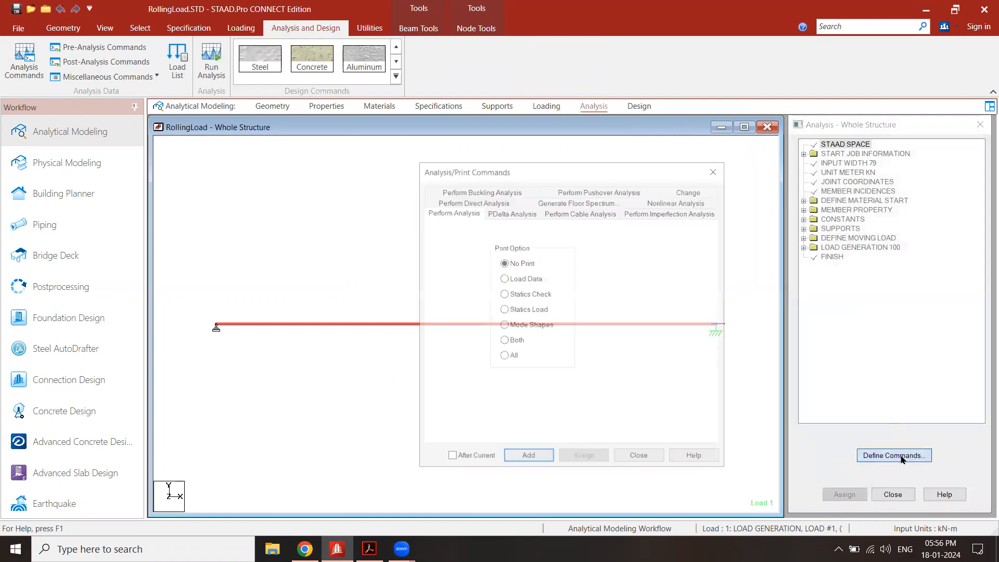
pyautogui.click(512, 358)
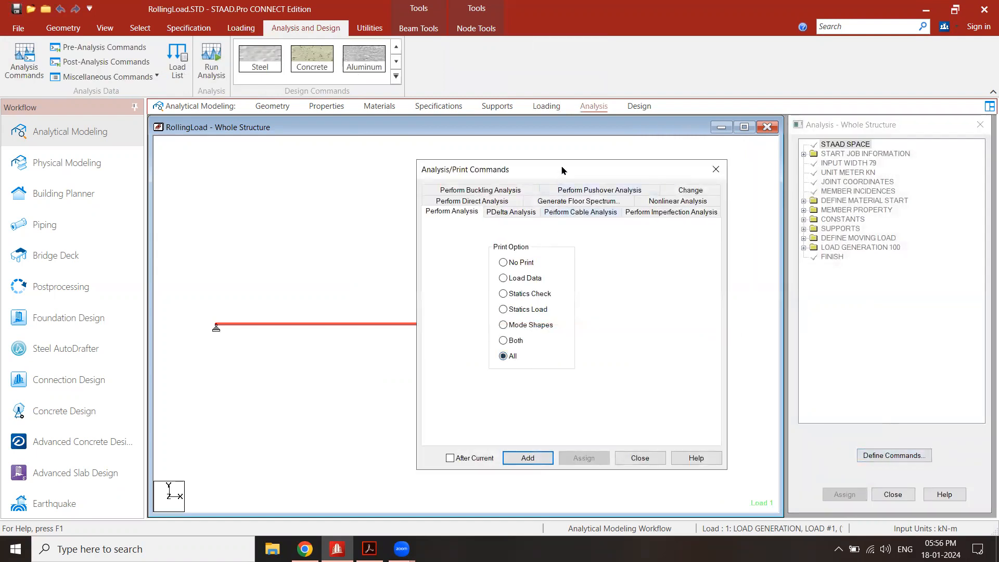
pyautogui.moveTo(562, 170); pyautogui.dragTo(547, 115)
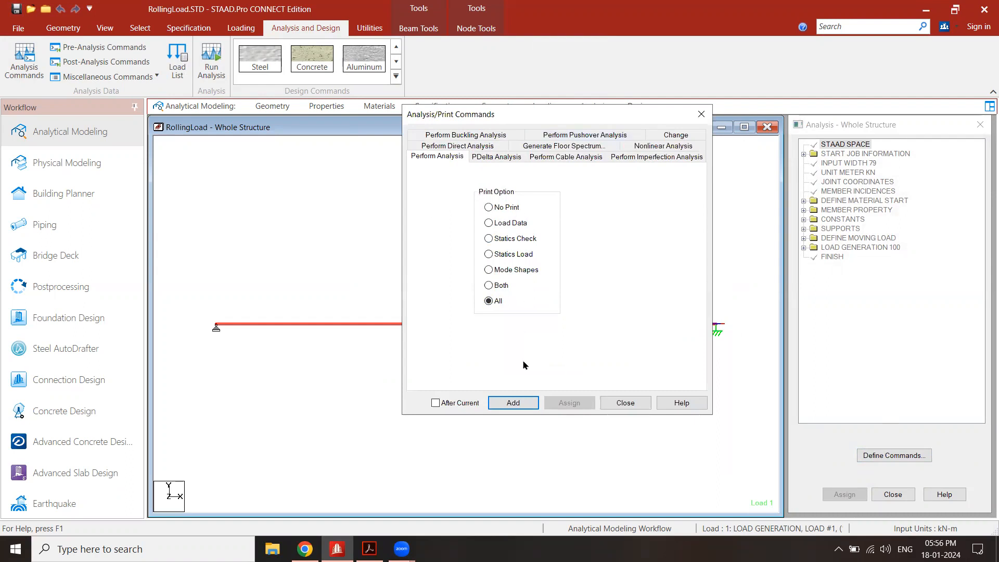
pyautogui.click(512, 402)
pyautogui.click(625, 401)
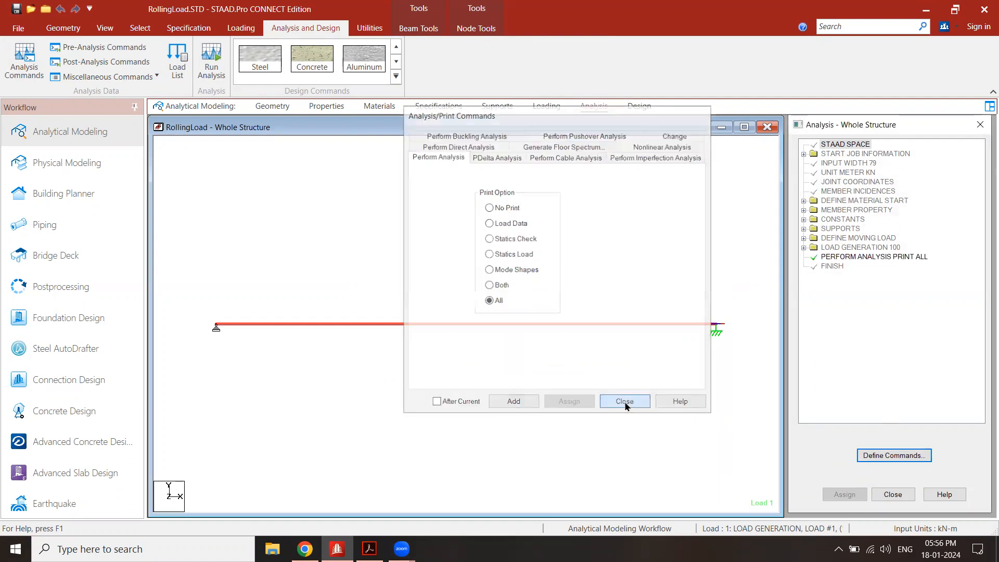
# Run the analysis, saving the structure first, and finish it by staying in modeling mode.
pyautogui.click(205, 68)
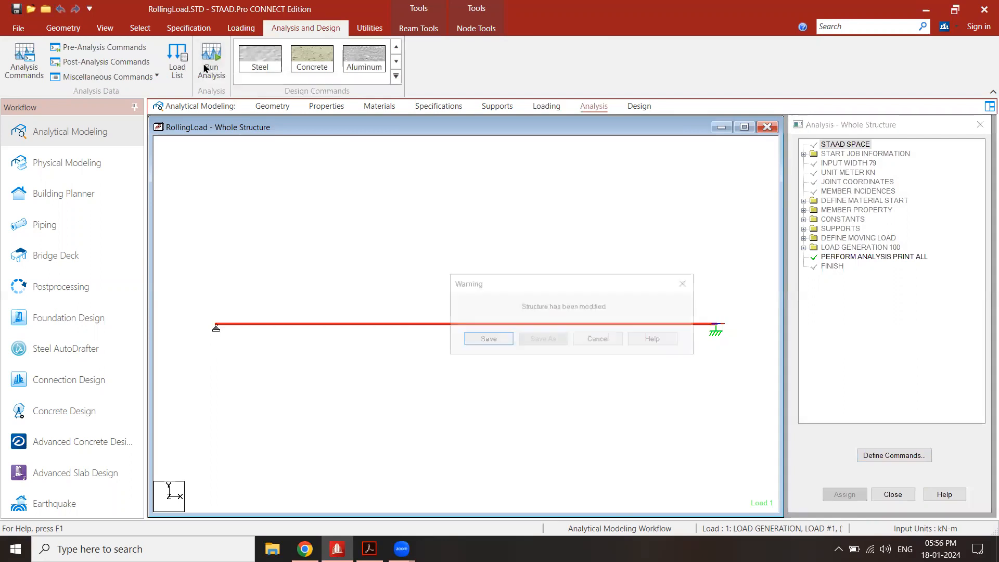
pyautogui.click(480, 338)
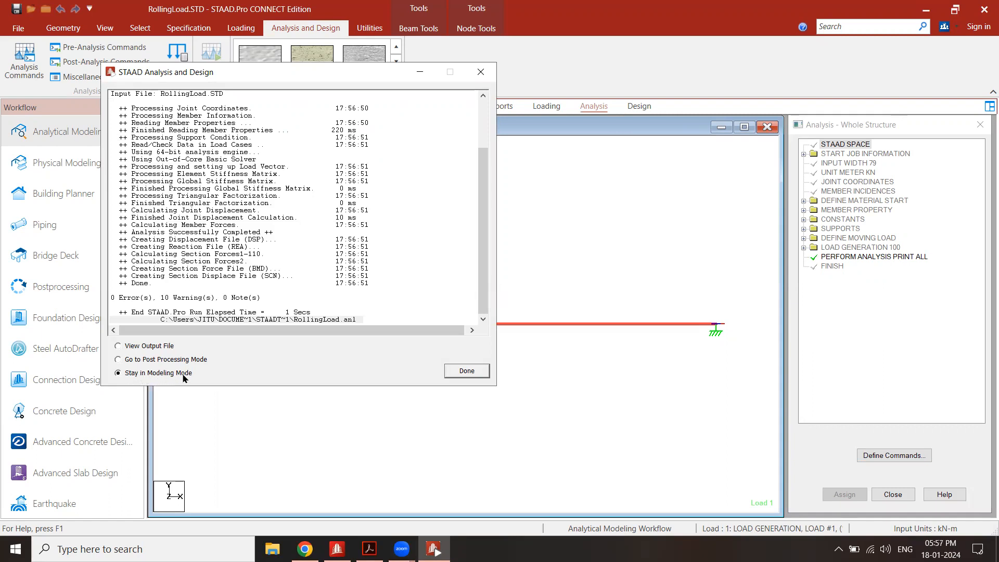
pyautogui.click(466, 370)
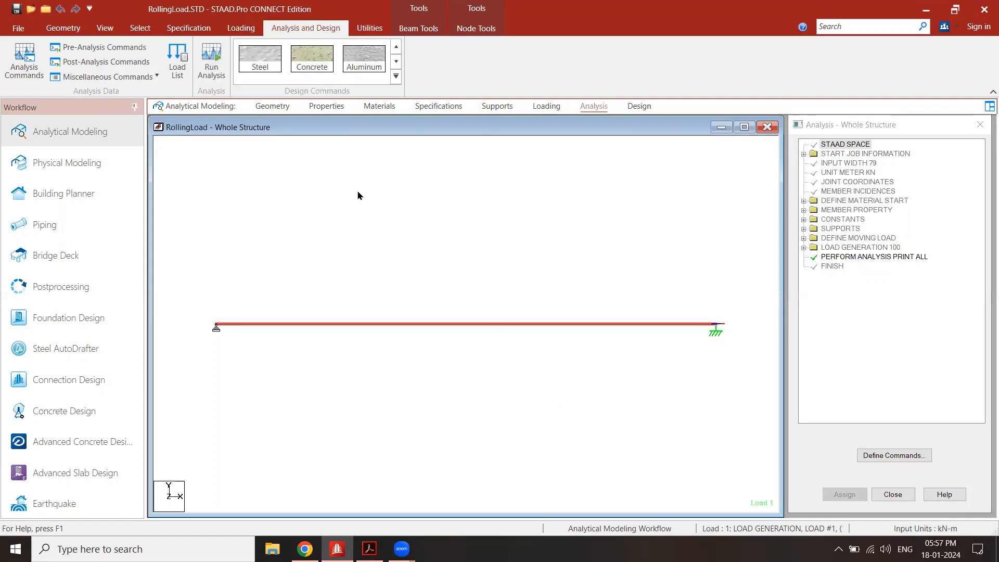
# Display the loading diagram of the first generated load case on the beam.
pyautogui.click(250, 31)
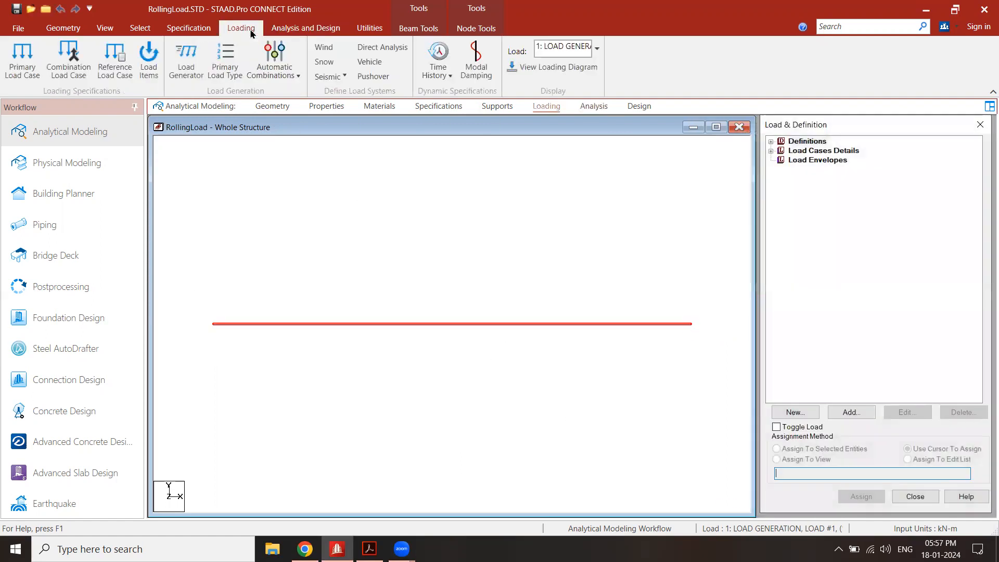
pyautogui.click(544, 67)
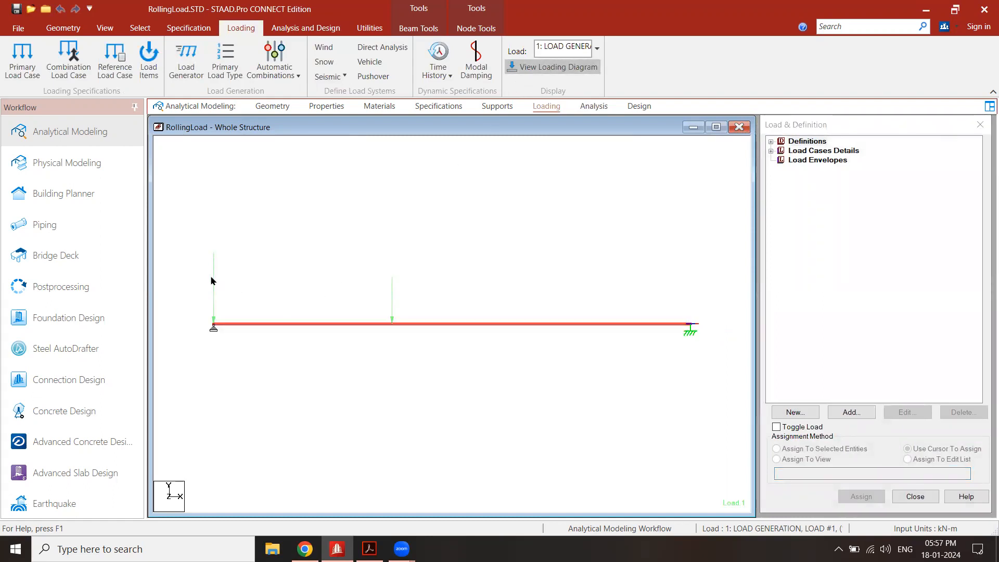
pyautogui.click(393, 327)
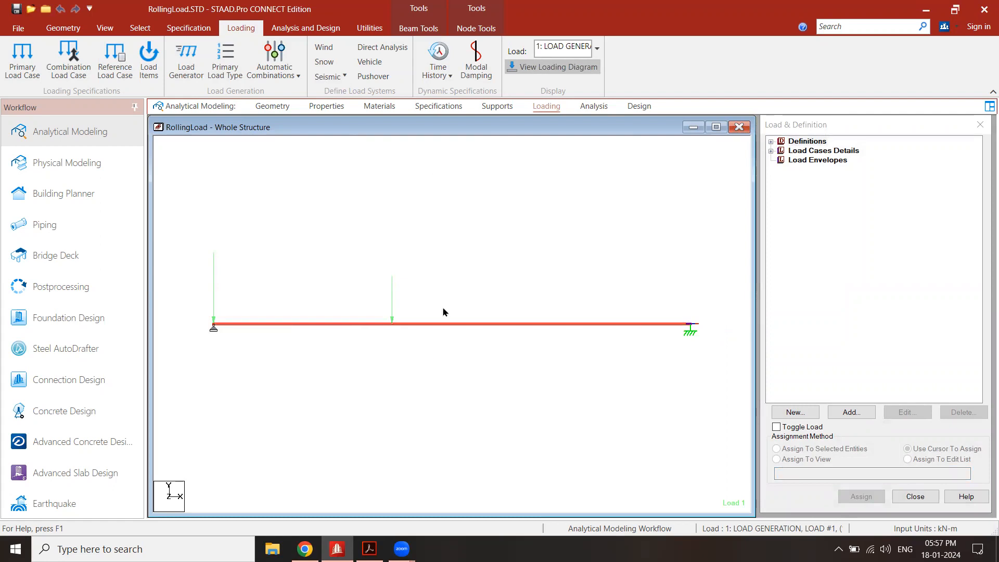
# Turn on the load value labels in the structure diagram settings and apply them to the view.
pyautogui.rightClick(503, 204)
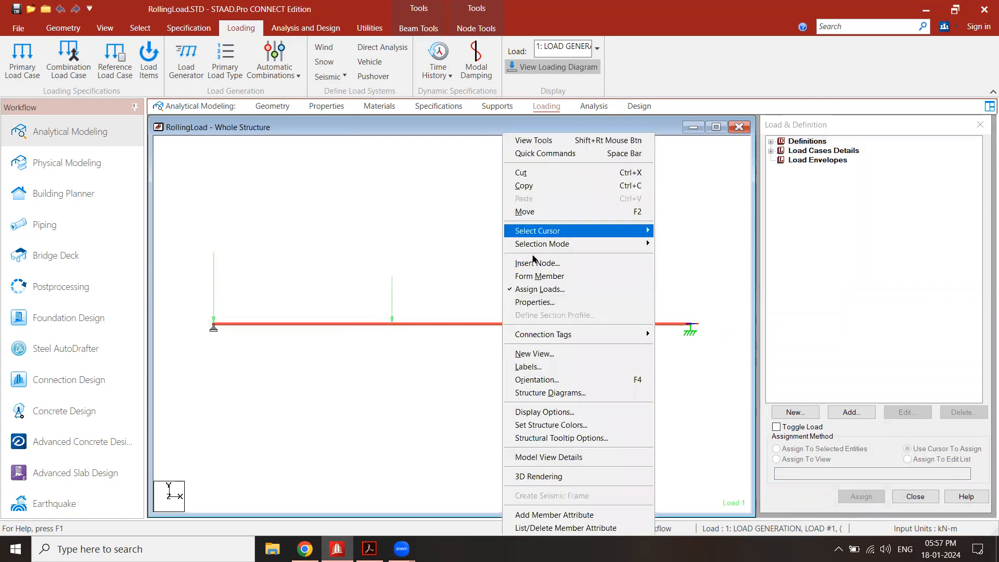
pyautogui.click(537, 389)
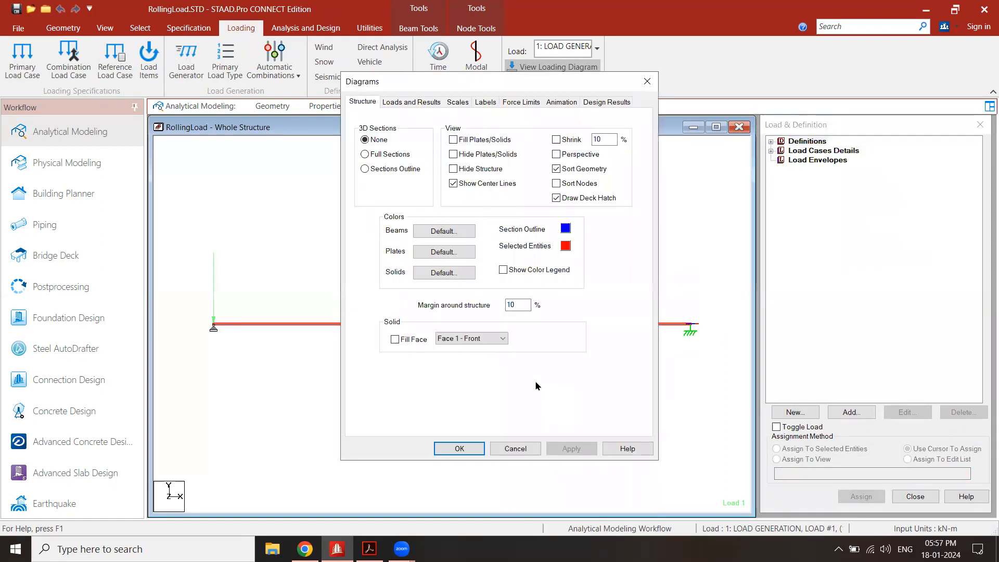
pyautogui.click(411, 102)
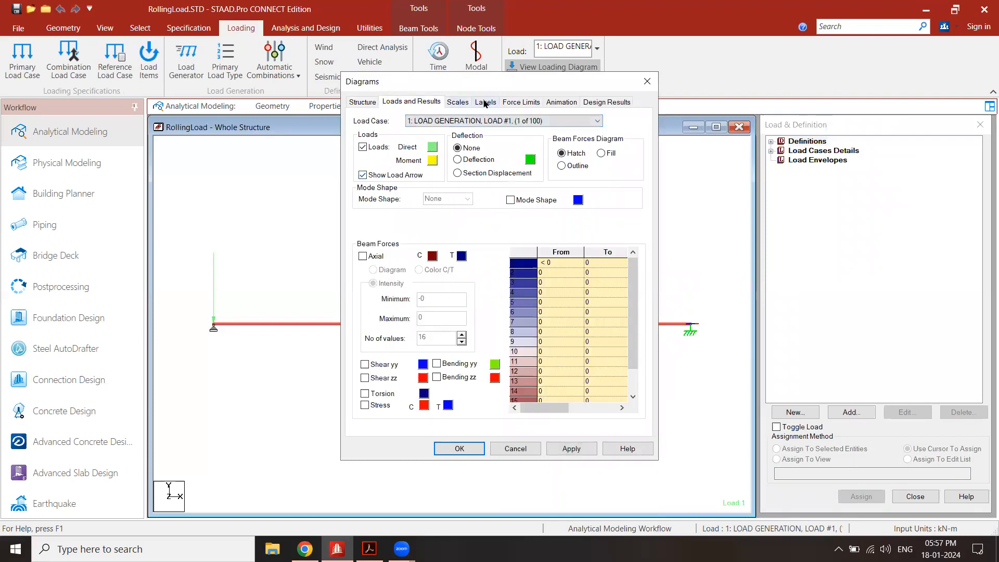
pyautogui.click(458, 102)
pyautogui.click(489, 103)
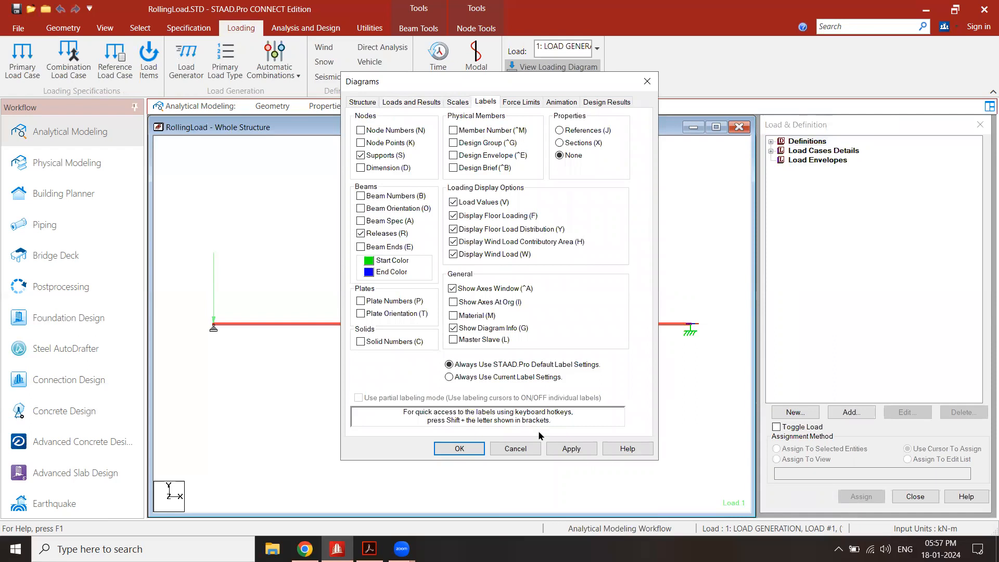
pyautogui.click(571, 448)
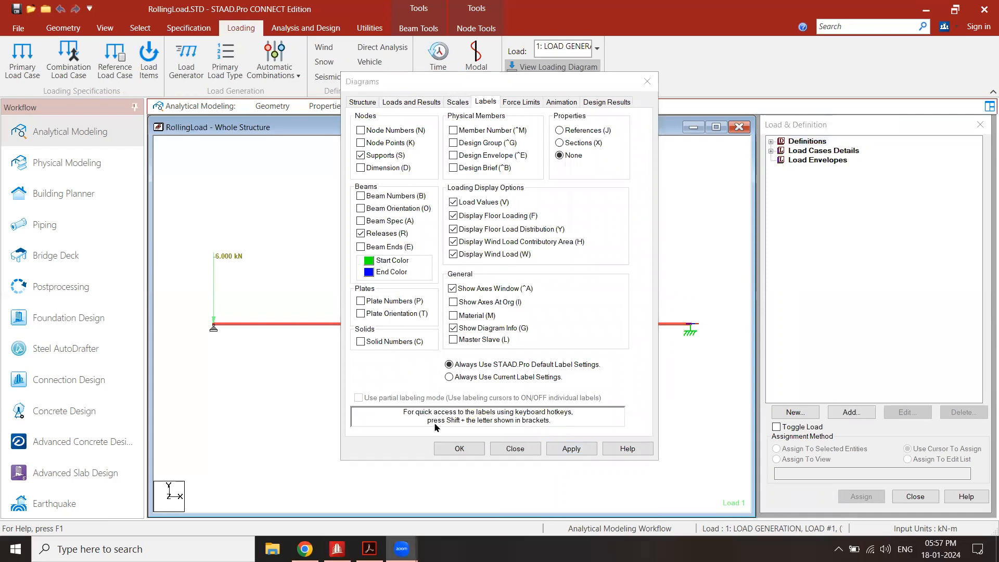
pyautogui.click(454, 449)
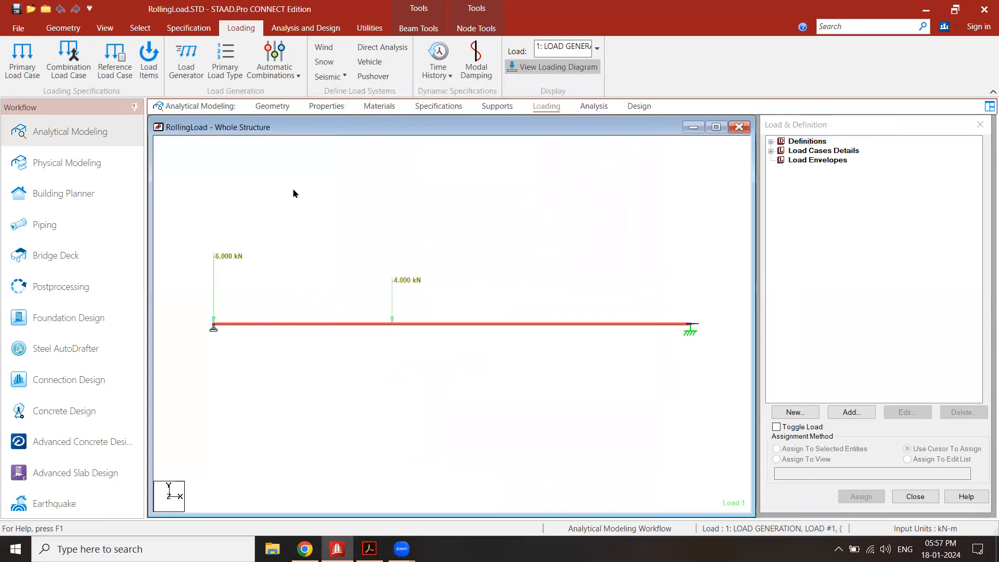
# Display the generated load cases 2, 3 and 4 one after another on the beam.
pyautogui.click(597, 50)
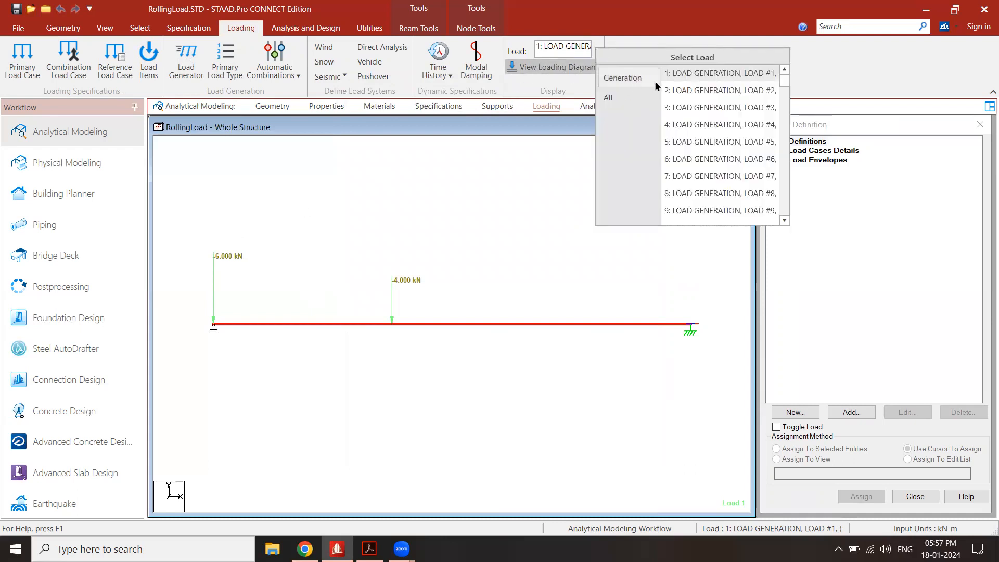
pyautogui.click(671, 91)
pyautogui.moveTo(784, 82)
pyautogui.mouseDown()
pyautogui.moveTo(784, 208)
pyautogui.moveTo(785, 78)
pyautogui.mouseUp()
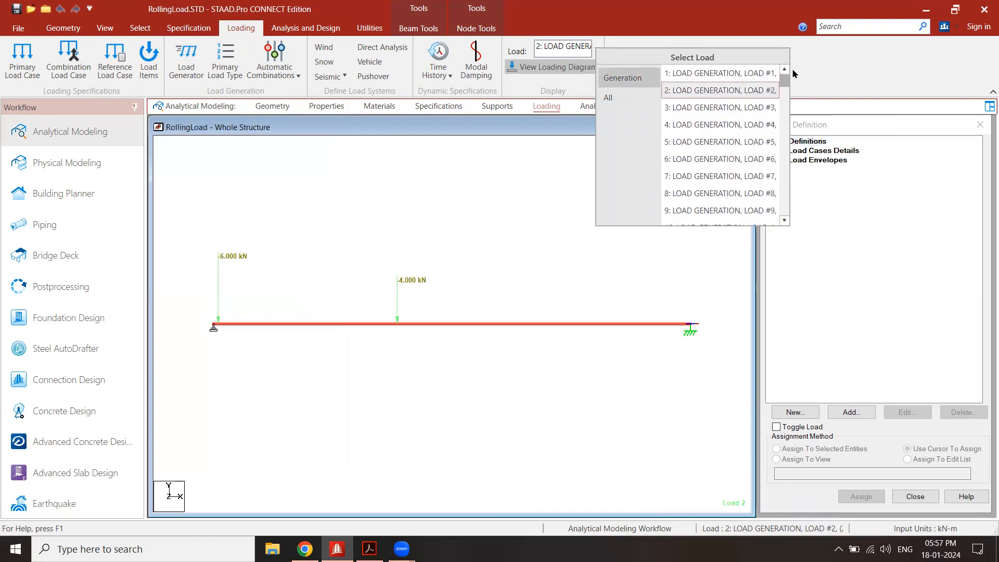
pyautogui.click(733, 108)
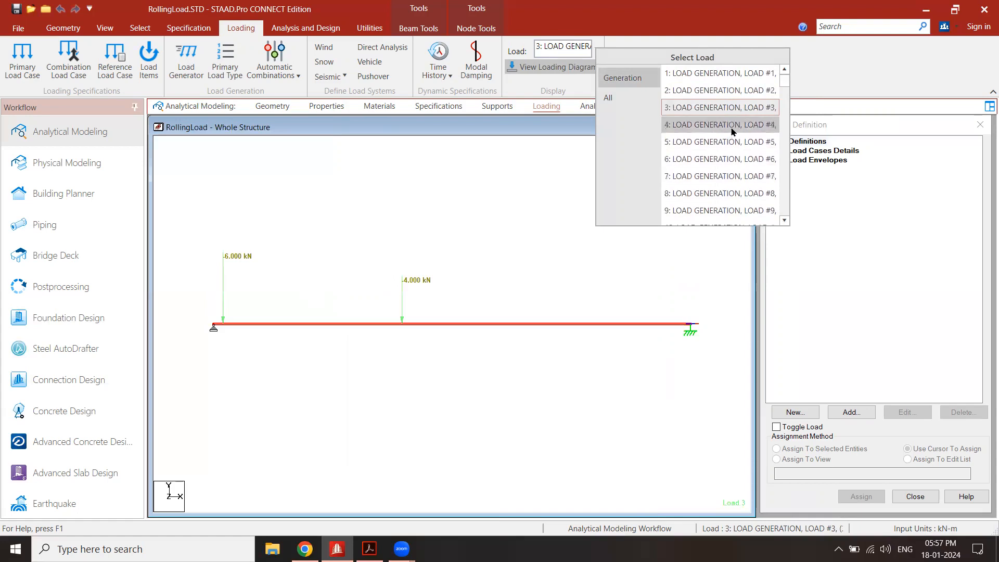
pyautogui.click(732, 125)
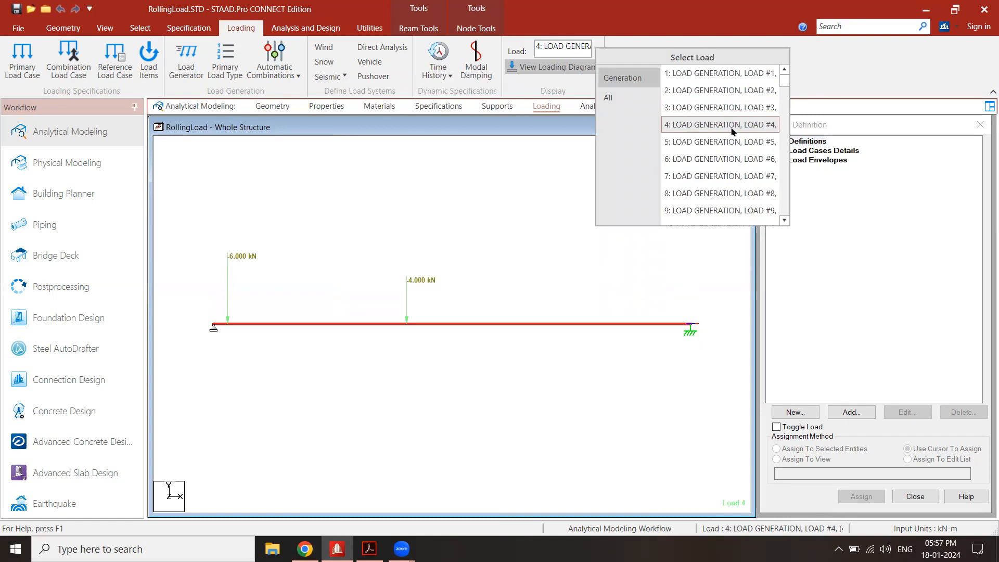
# Step onward through the generated load cases to load 39, then go back to load 38 and keep it displayed.
pyautogui.press('Down')
pyautogui.press('Down')
pyautogui.press('Down')
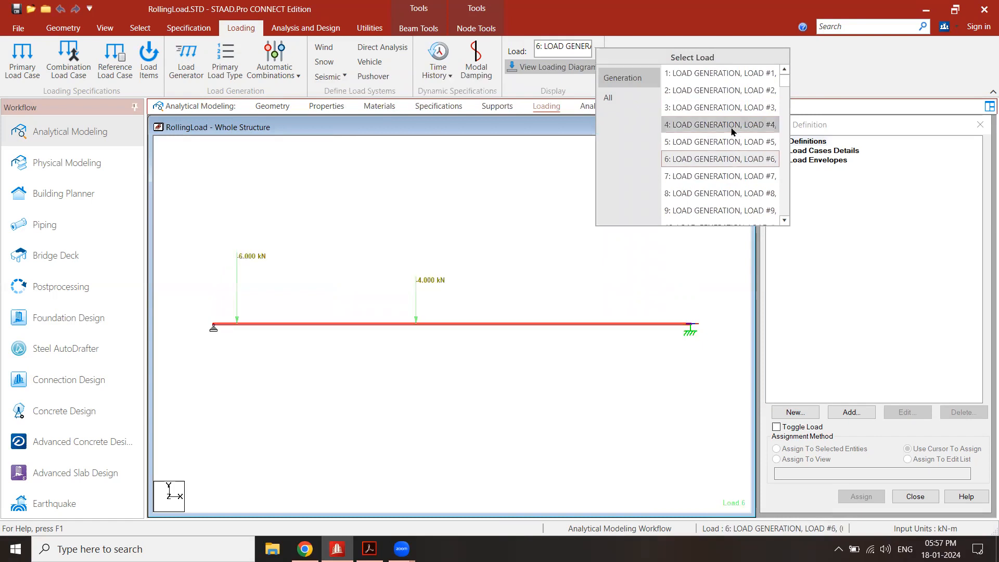
pyautogui.press('Down')
pyautogui.press('Down')
pyautogui.press('Down')
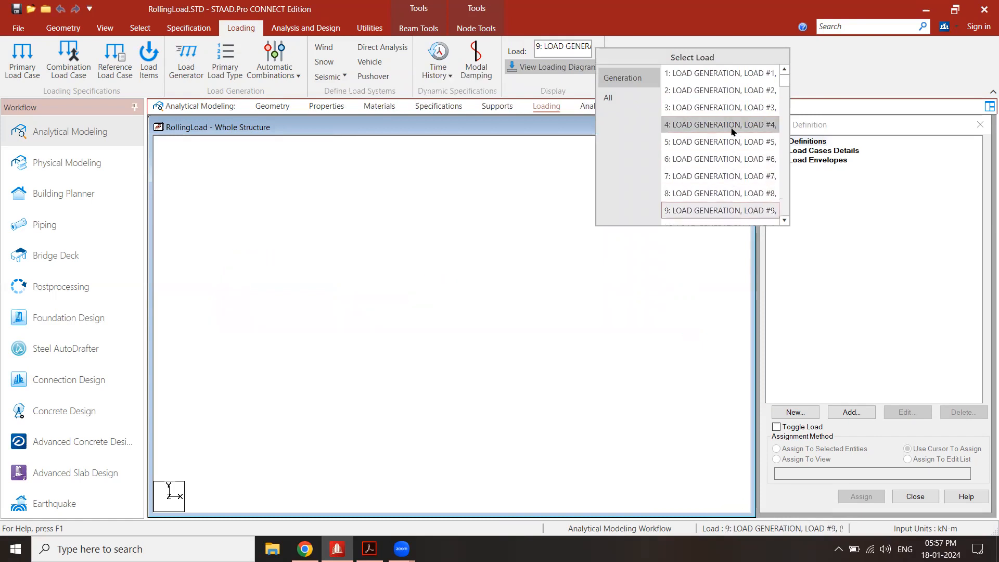
pyautogui.press('Down')
pyautogui.press('Down')
pyautogui.press('Down')
pyautogui.press('Down')
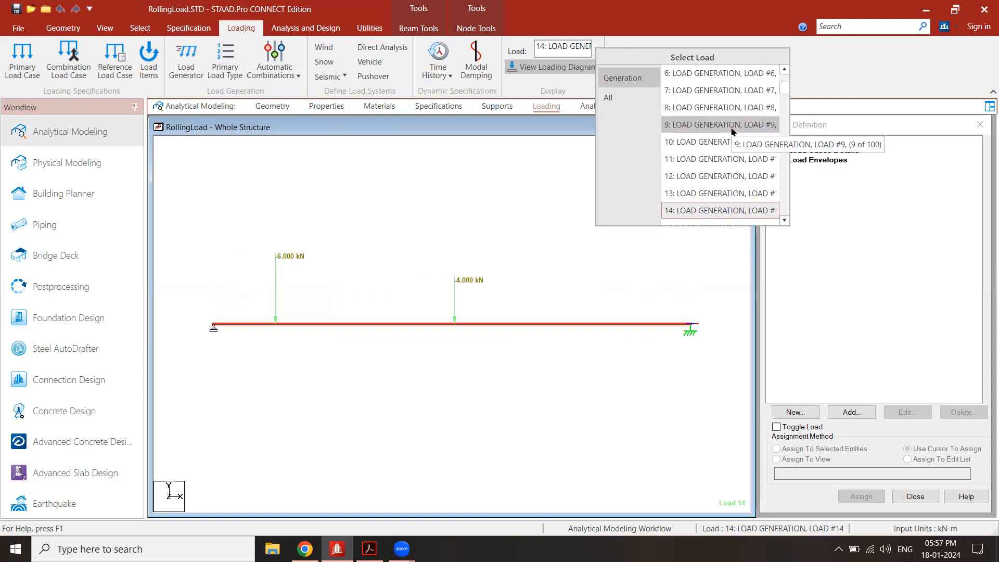
pyautogui.press('Down')
pyautogui.press('Down')
pyautogui.press('Down')
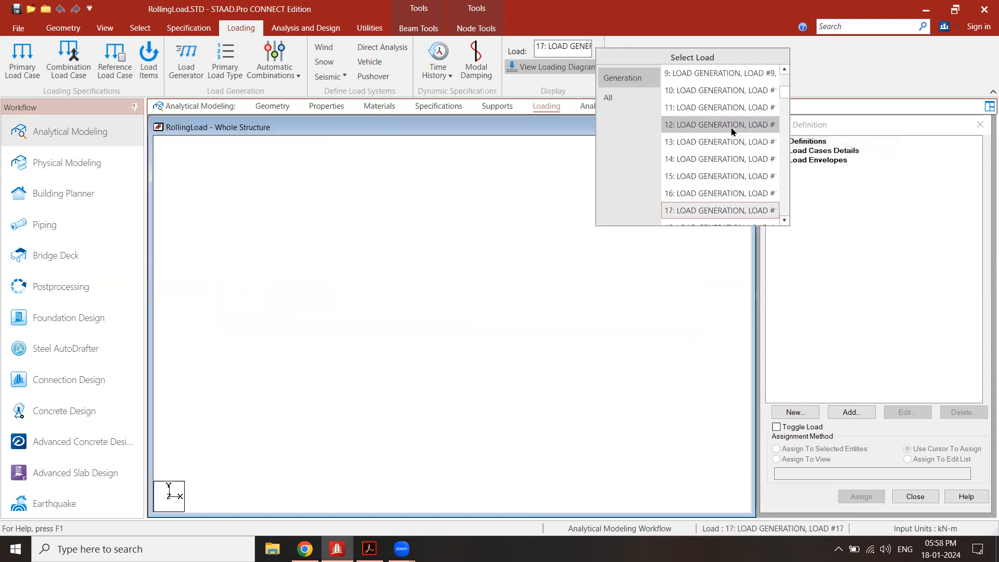
pyautogui.press('Down')
pyautogui.press('Down')
pyautogui.press('Down')
pyautogui.press('Down')
pyautogui.press('Down')
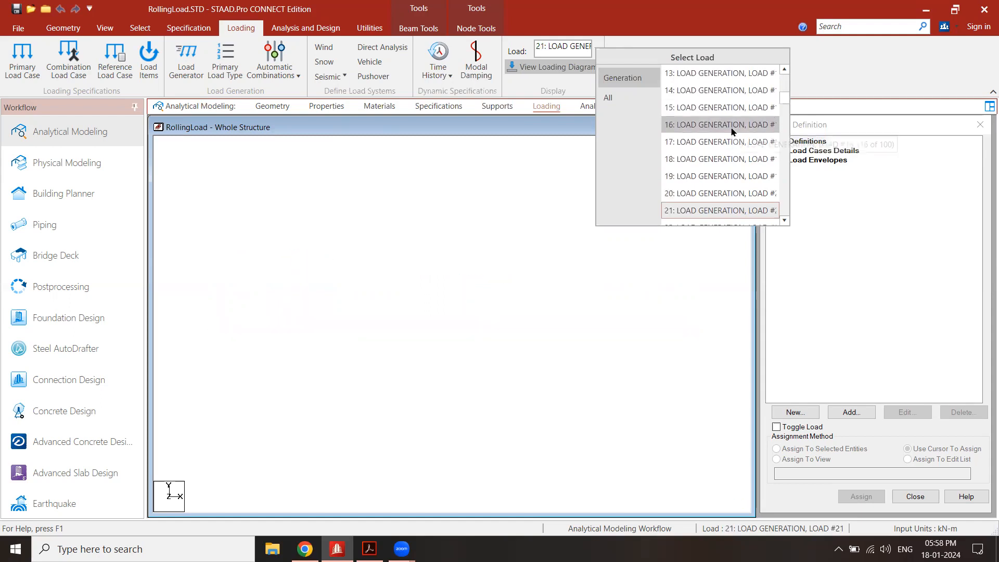
pyautogui.press('Down')
pyautogui.press('Down')
pyautogui.press('Down')
pyautogui.press('Down')
pyautogui.press('Down')
pyautogui.press('Down')
pyautogui.press('Down')
pyautogui.press('Down')
pyautogui.press('Down')
pyautogui.press('Down')
pyautogui.press('Down')
pyautogui.press('Down')
pyautogui.press('Down')
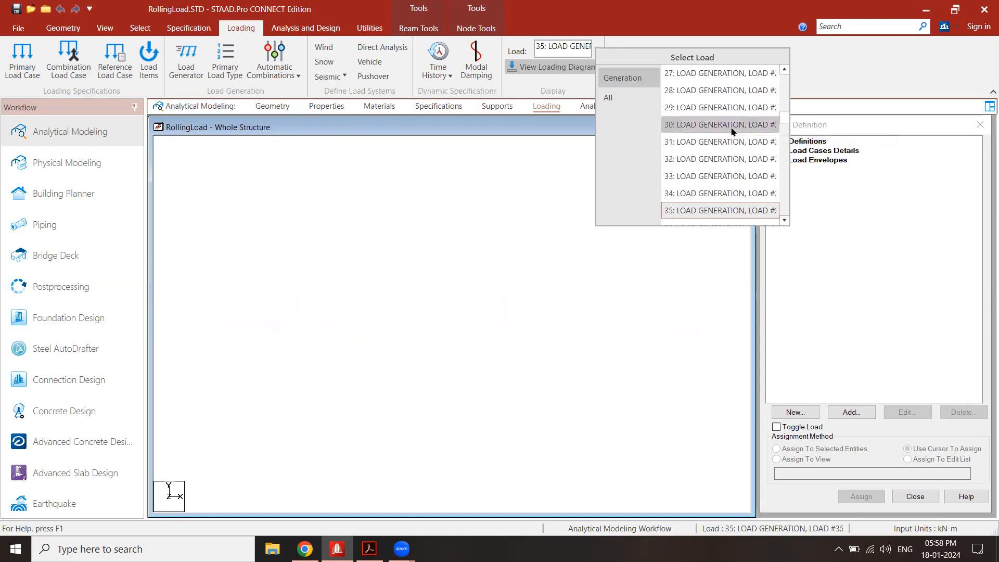
pyautogui.press('Down')
pyautogui.press('Down')
pyautogui.press('Down')
pyautogui.press('Down')
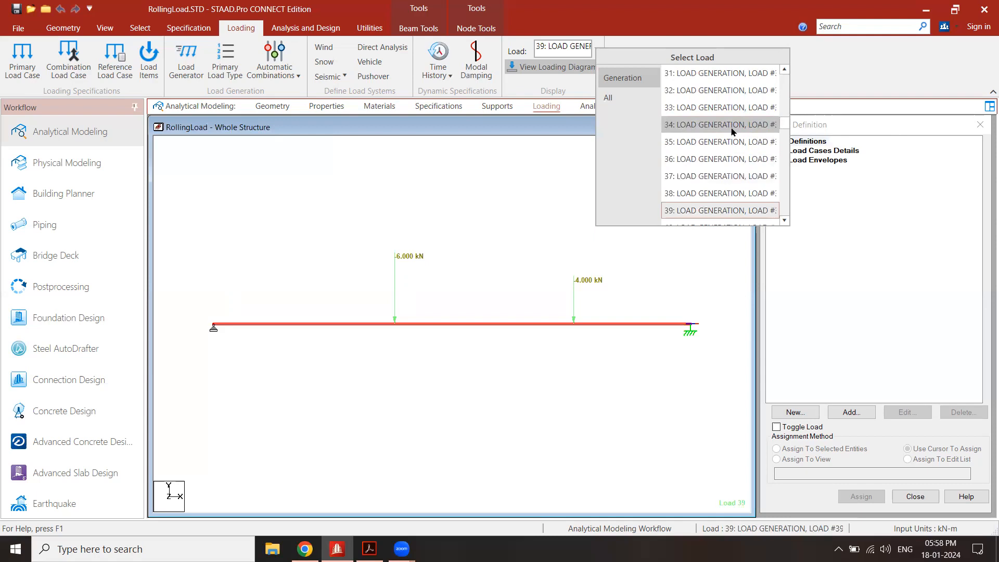
pyautogui.press('Up')
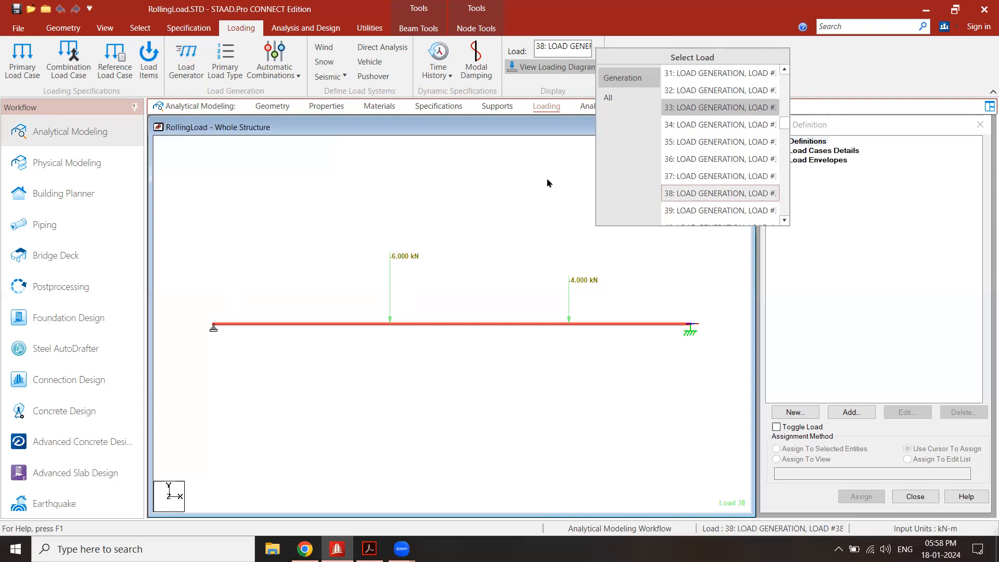
pyautogui.click(559, 134)
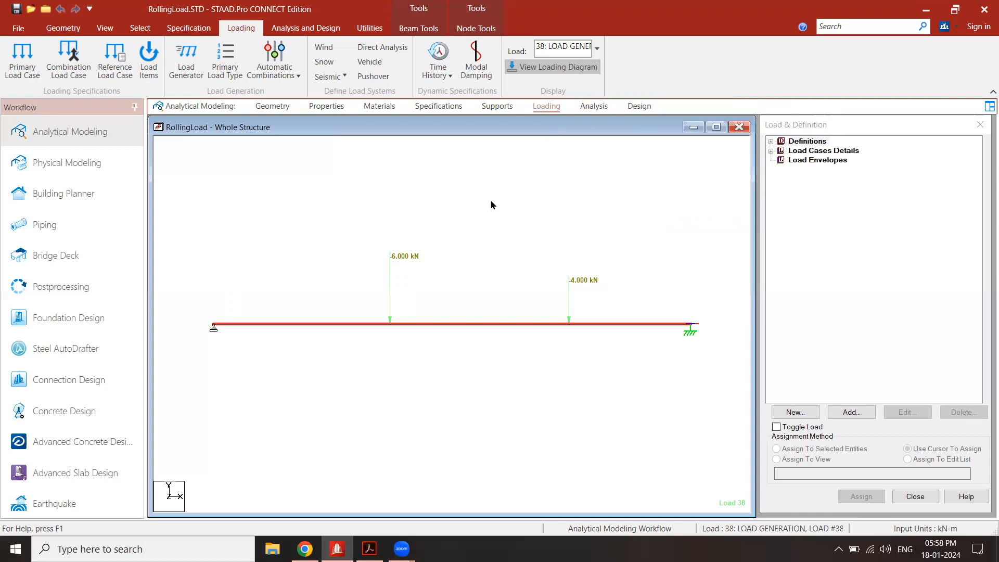
# Turn on the Bending zz diagram for load case 38 in the structure diagram settings and apply it.
pyautogui.rightClick(493, 215)
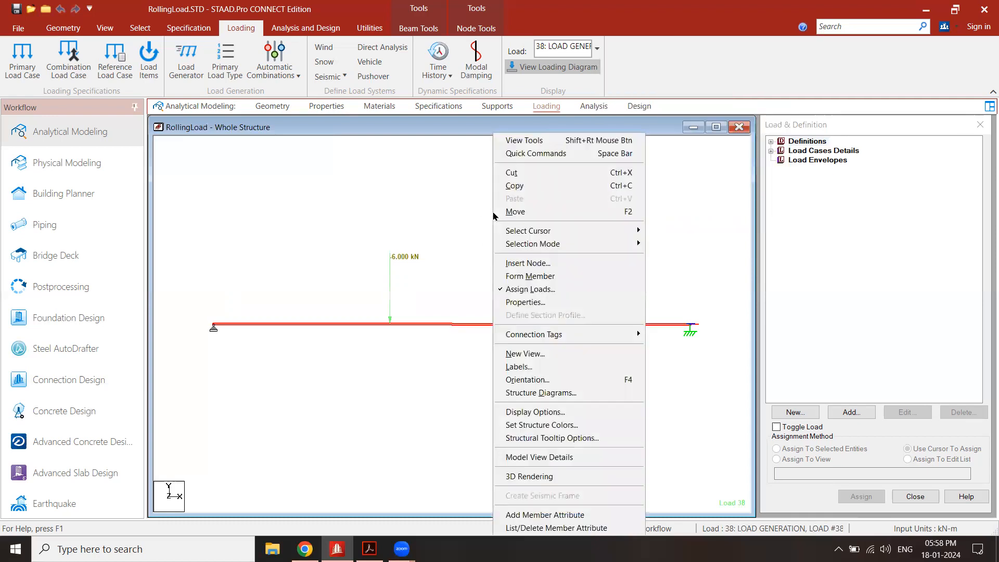
pyautogui.click(575, 392)
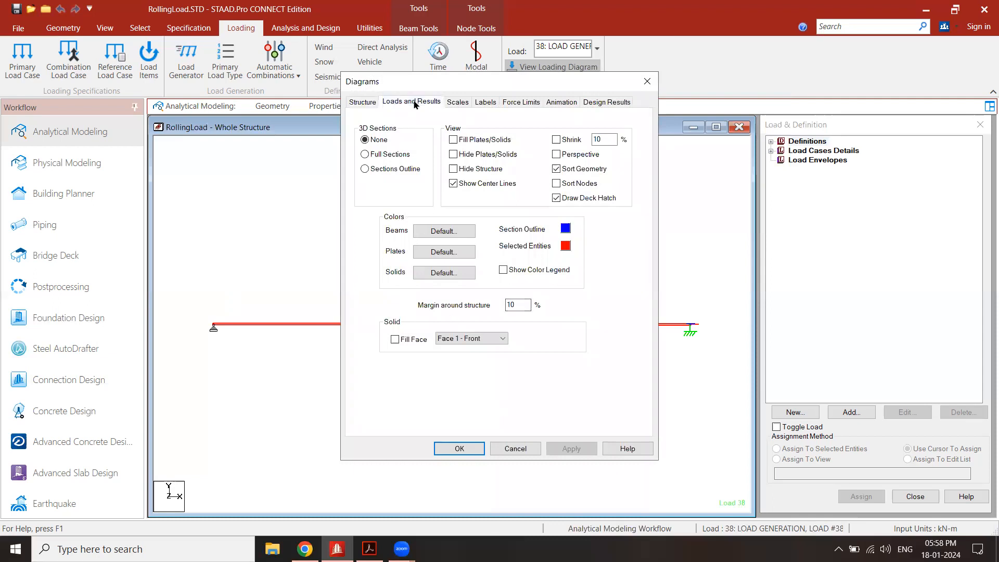
pyautogui.click(415, 103)
pyautogui.click(438, 378)
pyautogui.click(573, 453)
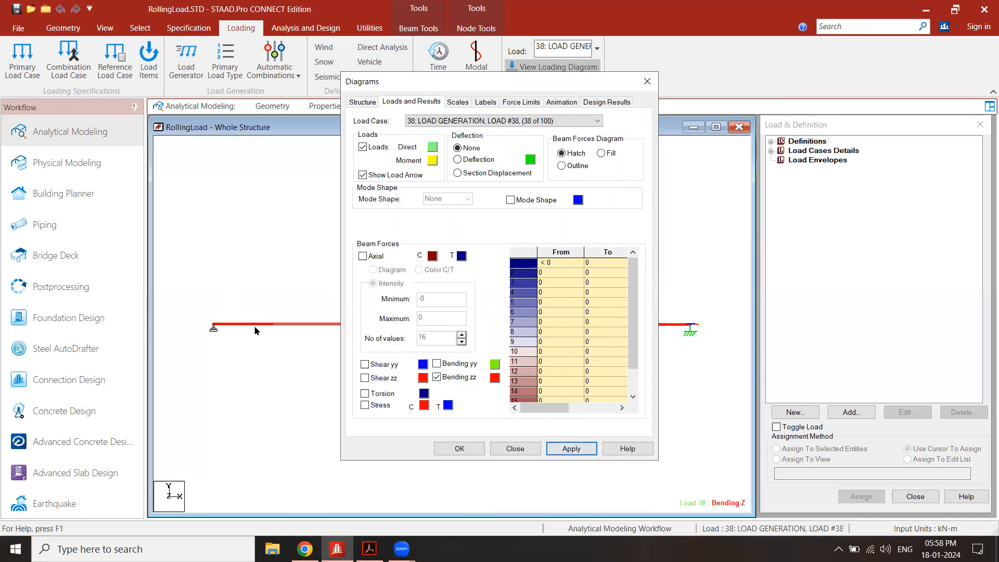
# Set the Bending Z result scale to 500 kip-in per m, apply it and accept the diagram settings.
pyautogui.click(458, 102)
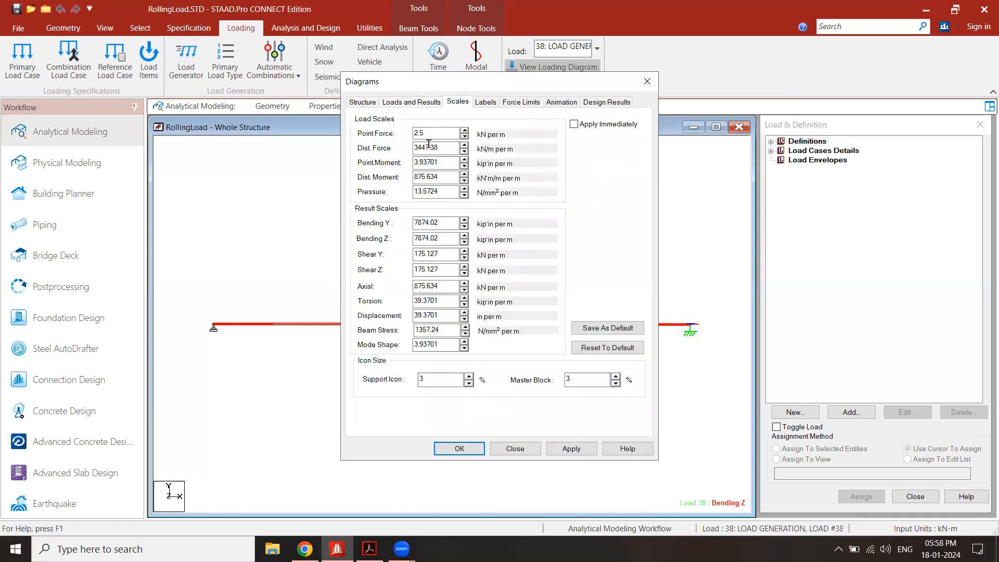
pyautogui.doubleClick(416, 238)
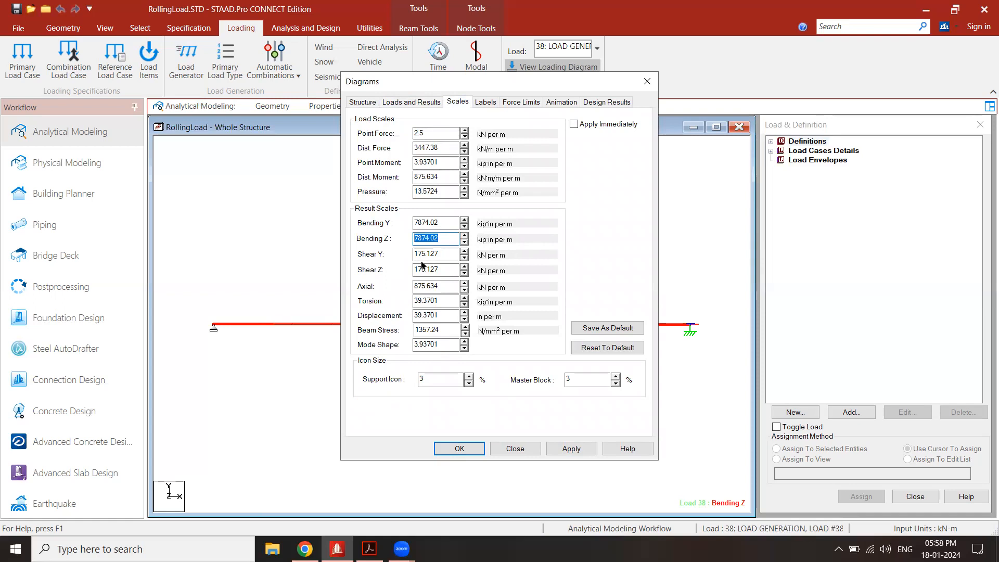
pyautogui.write('500')
pyautogui.click(570, 448)
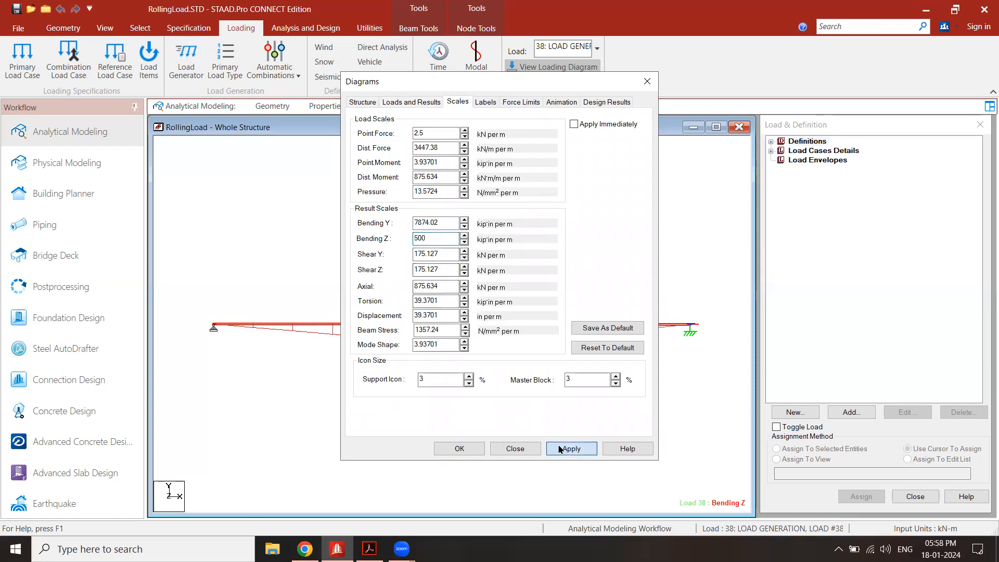
pyautogui.click(462, 447)
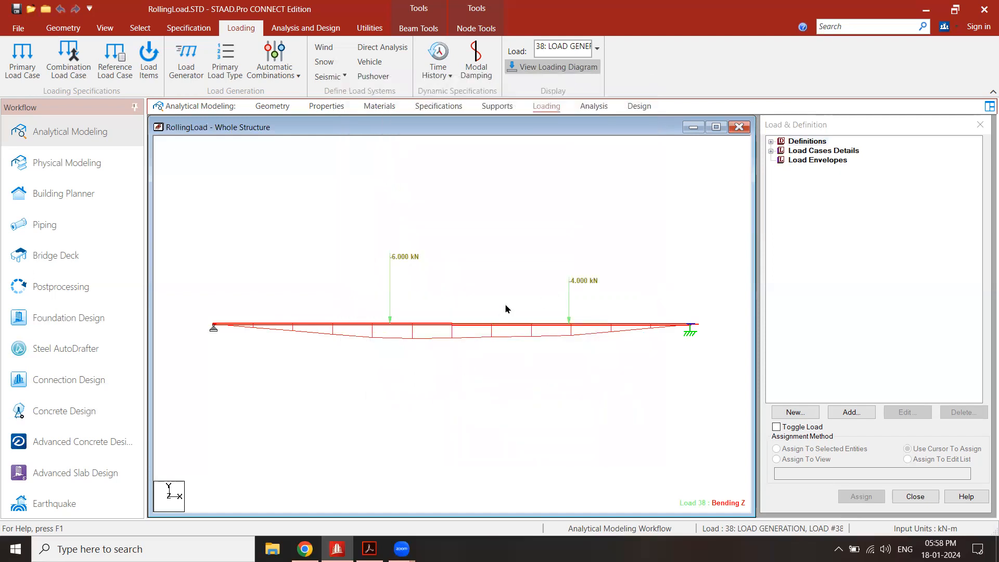
# Display the bending diagram for load case 94, and switch to load case 25.
pyautogui.click(597, 48)
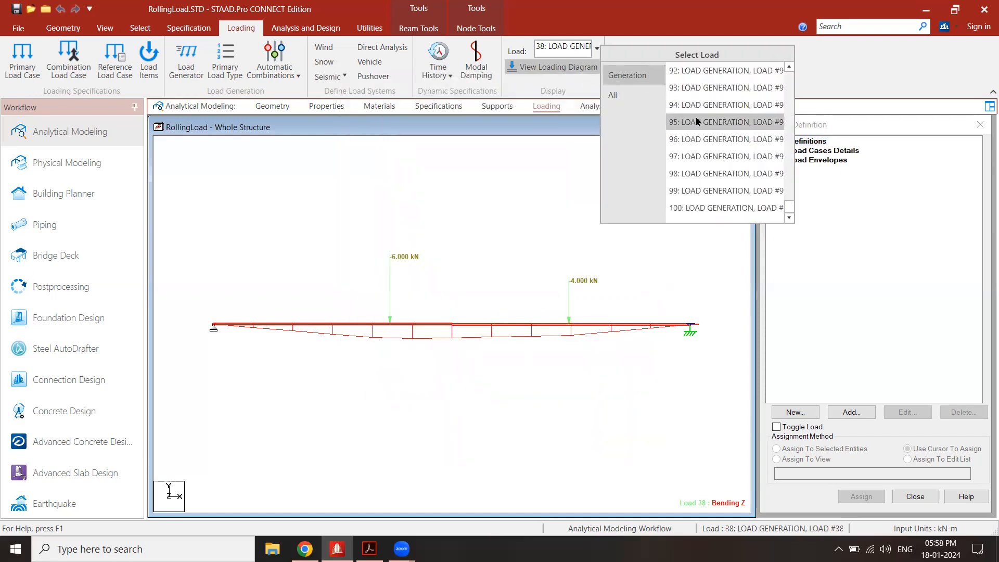
pyautogui.click(717, 105)
pyautogui.scroll(20, 728, 114)
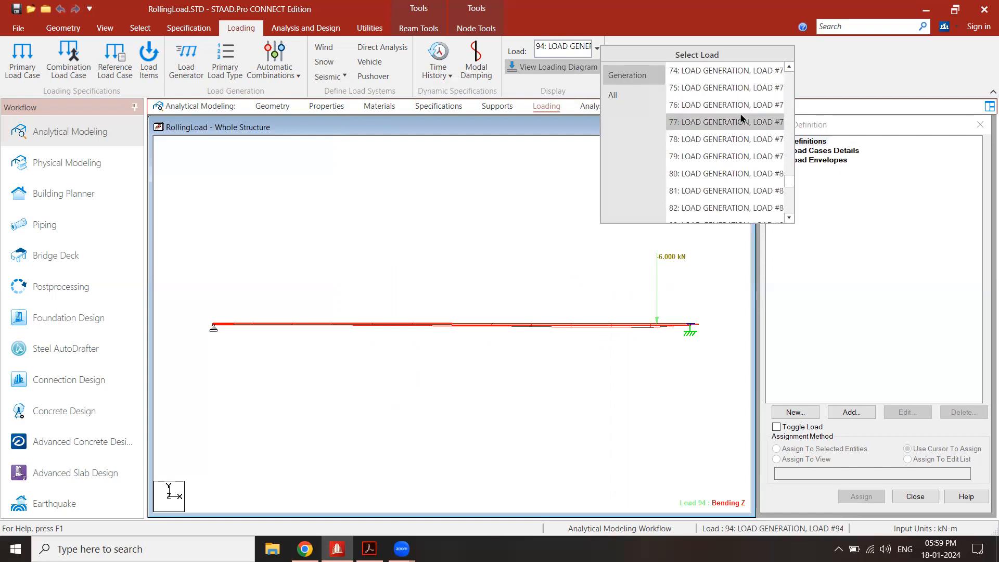
pyautogui.click(735, 106)
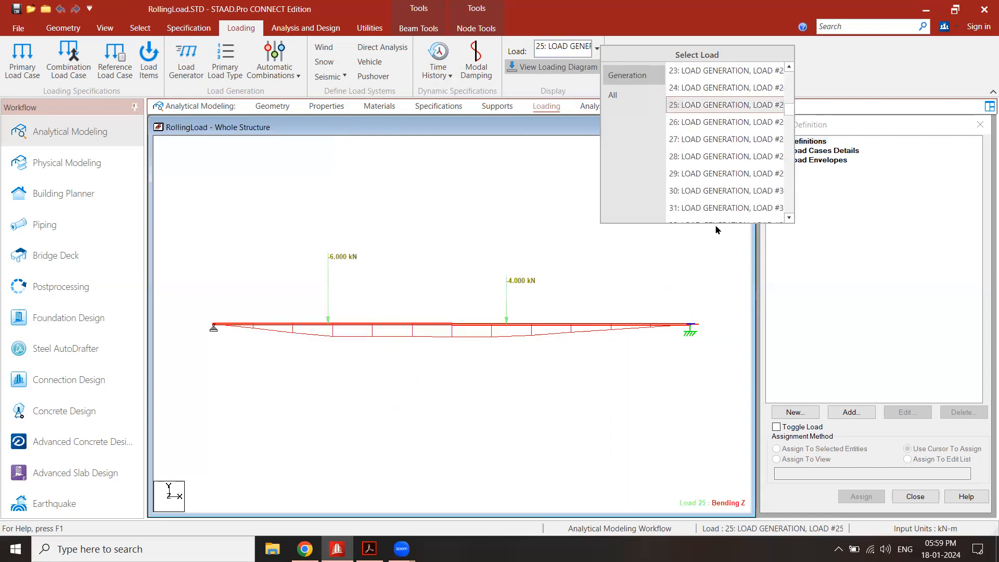
# Step through the bending moment diagrams of the generated load cases from 26 to 69, following the moving loads.
pyautogui.press('Down')
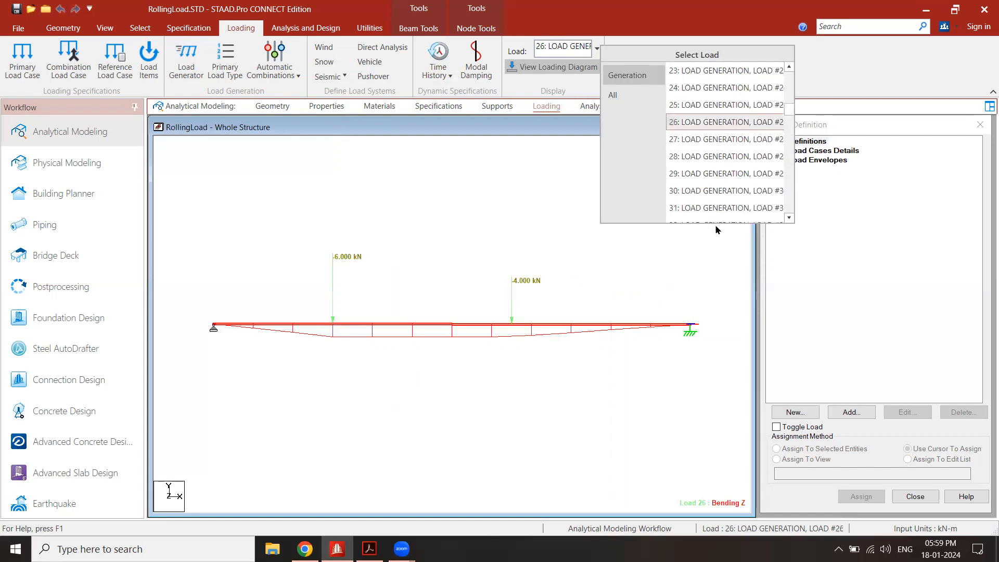
pyautogui.press('Down')
pyautogui.press('Down')
pyautogui.press('Down')
pyautogui.press('Down')
pyautogui.press('Down')
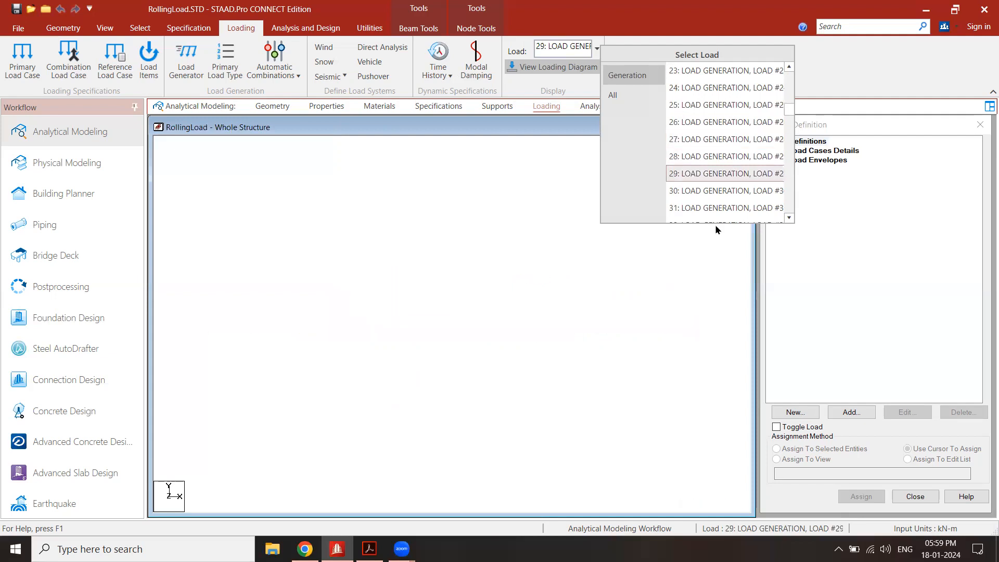
pyautogui.press('Down')
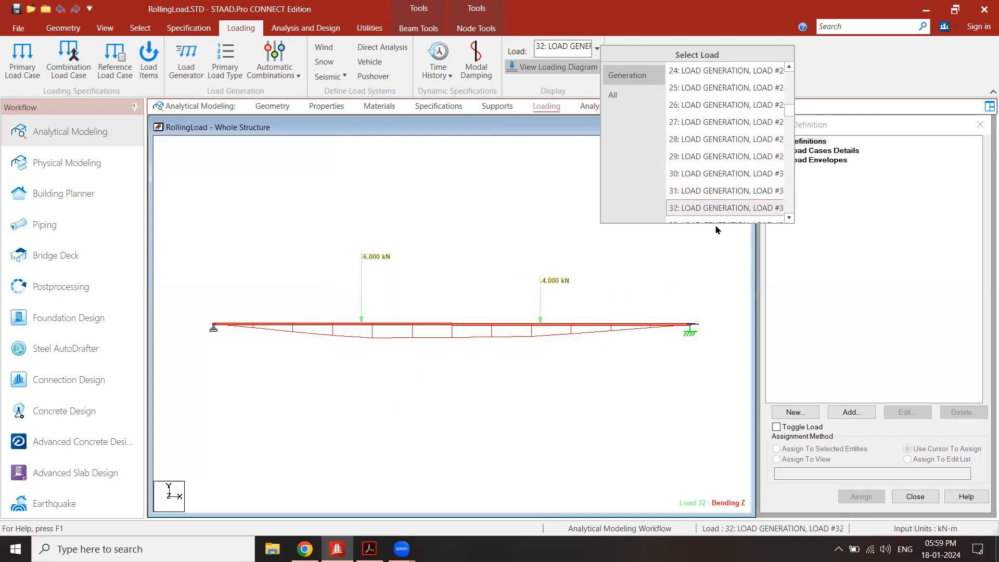
pyautogui.press('Down')
pyautogui.press('Down')
pyautogui.press('Down')
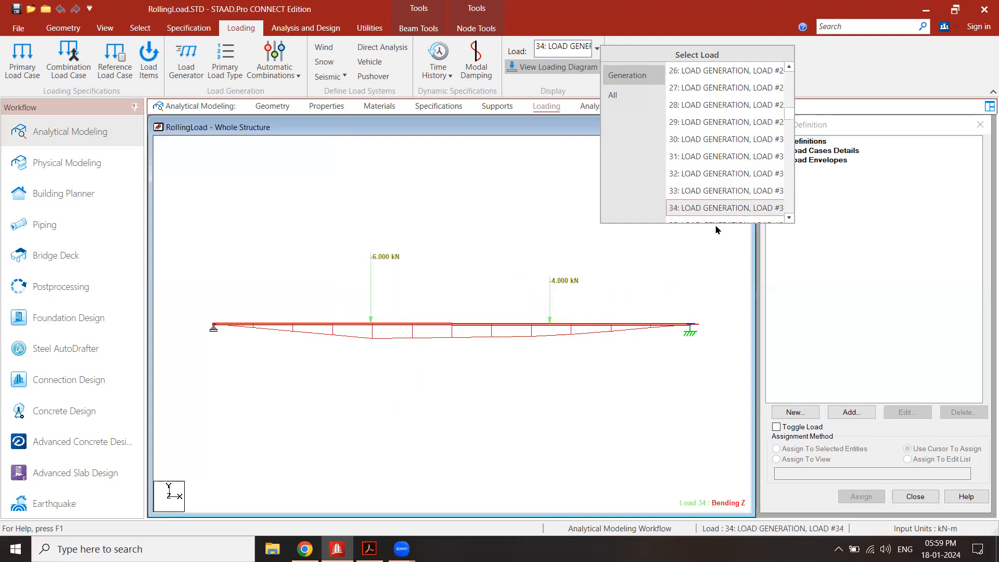
pyautogui.press('Down')
pyautogui.press('Down')
pyautogui.press('Down')
pyautogui.press('Down')
pyautogui.press('Down')
pyautogui.press('Down')
pyautogui.press('Down')
pyautogui.press('Down')
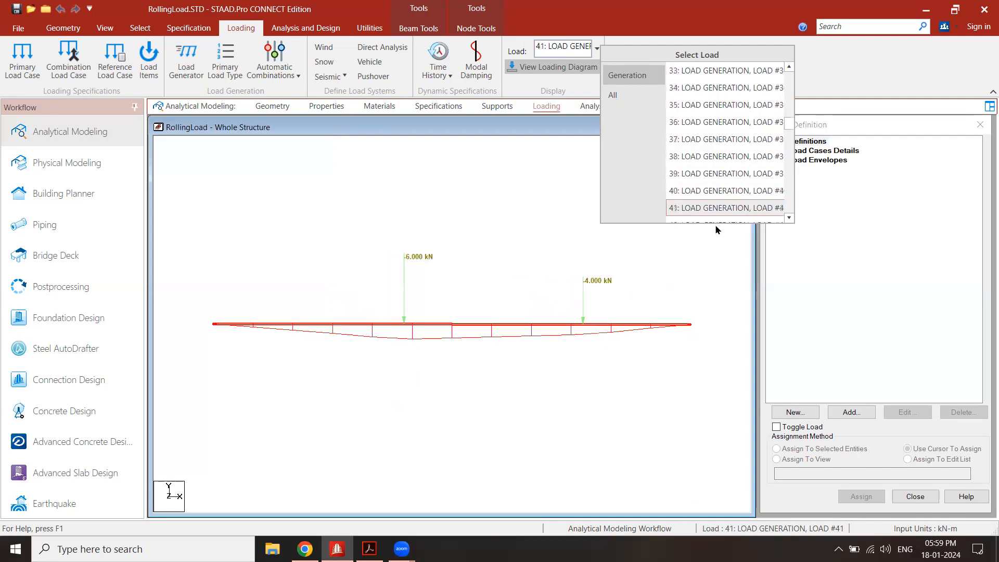
pyautogui.press('Down')
pyautogui.press('Down')
pyautogui.press('Down')
pyautogui.press('Down')
pyautogui.press('Down')
pyautogui.press('Down')
pyautogui.press('Down')
pyautogui.press('Down')
pyautogui.press('Down')
pyautogui.press('Down')
pyautogui.press('Down')
pyautogui.press('Down')
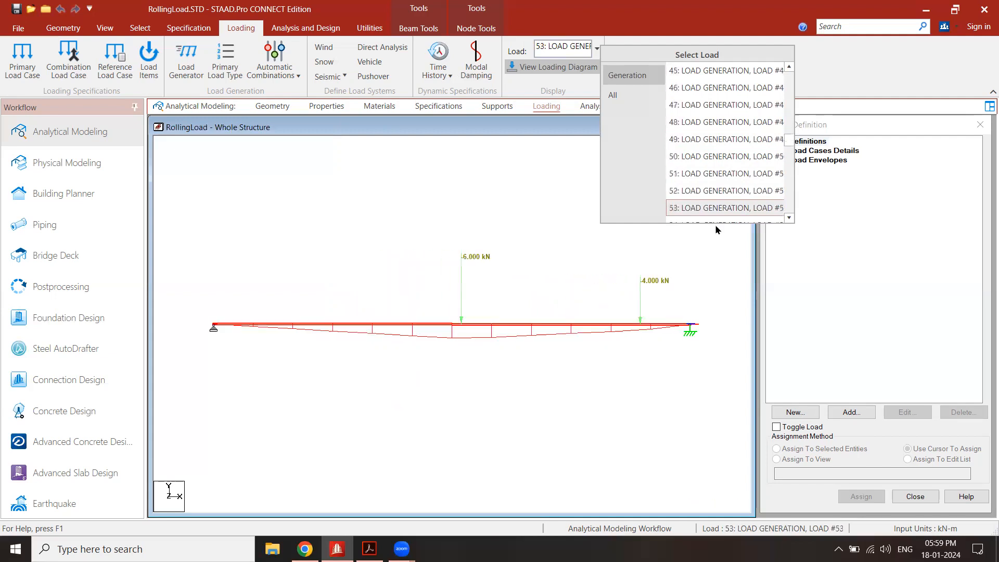
pyautogui.press('Down')
pyautogui.press('Down')
pyautogui.press('Down')
pyautogui.press('Down')
pyautogui.press('Down')
pyautogui.press('Down')
pyautogui.press('Down')
pyautogui.press('Down')
pyautogui.press('Down')
pyautogui.press('Down')
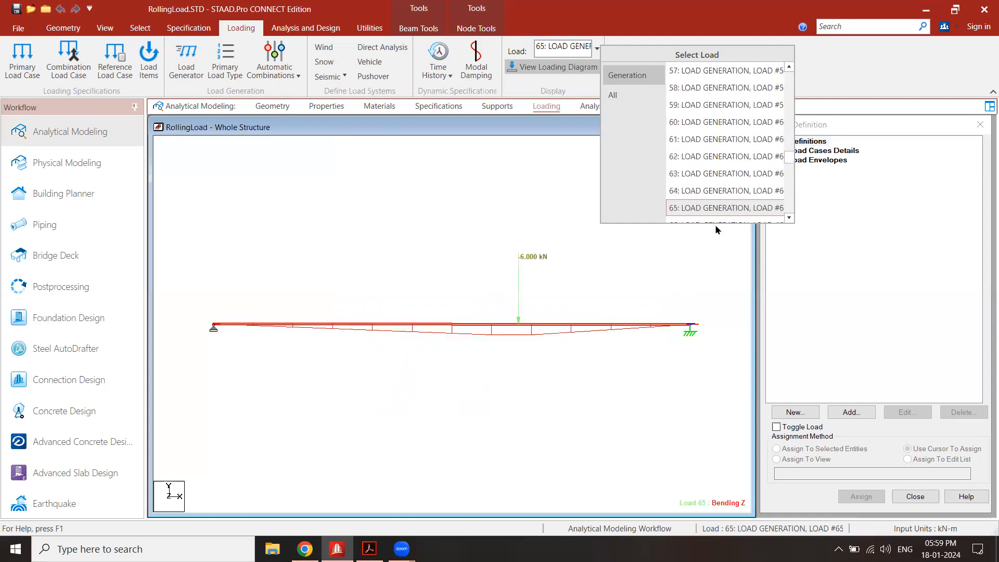
pyautogui.press('Down')
pyautogui.press('Down')
pyautogui.press('Down')
pyautogui.press('Down')
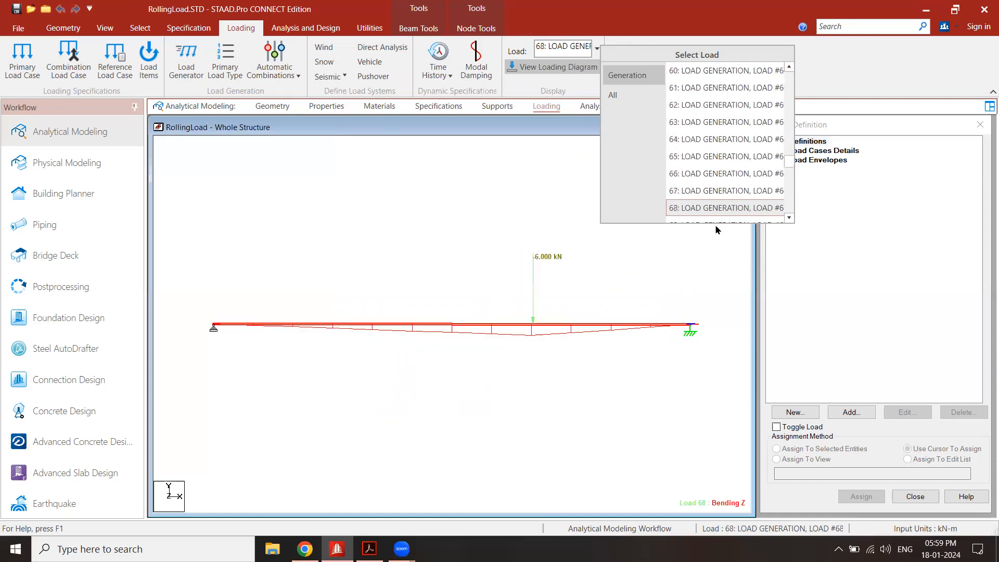
pyautogui.click(285, 252)
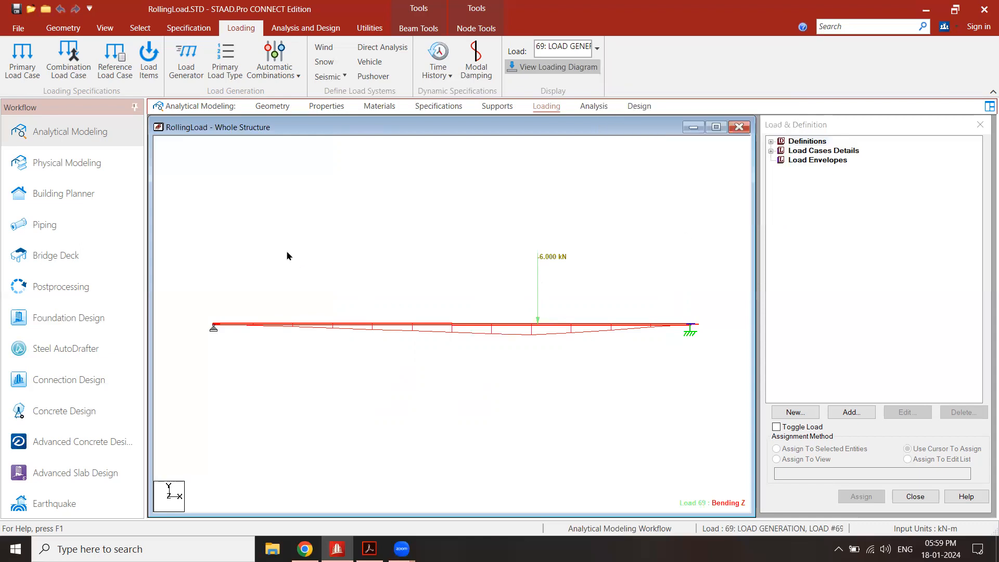
pyautogui.moveTo(285, 252); pyautogui.dragTo(292, 255, button='middle')
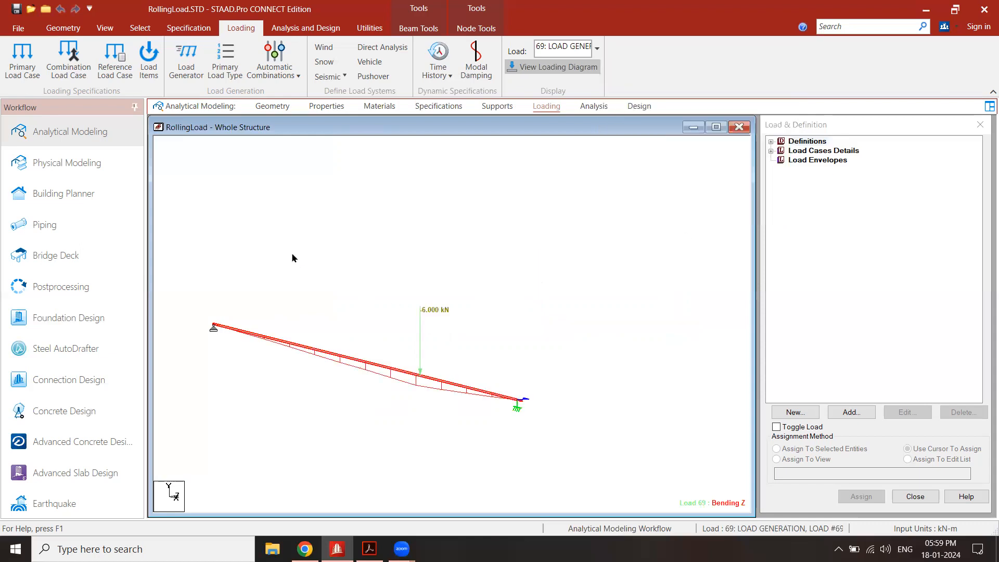
pyautogui.click(105, 27)
pyautogui.click(268, 62)
pyautogui.rightClick(451, 254)
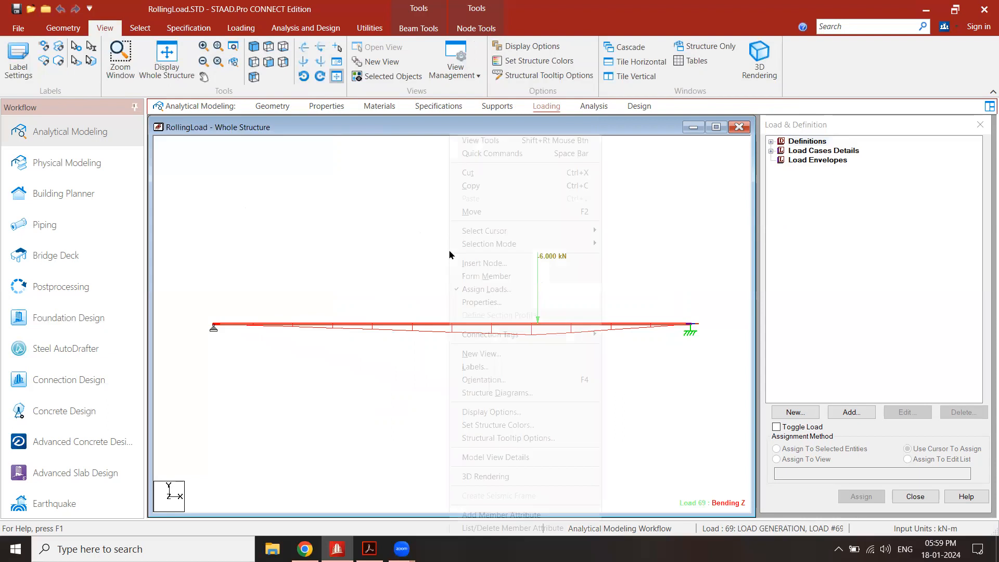
pyautogui.click(504, 425)
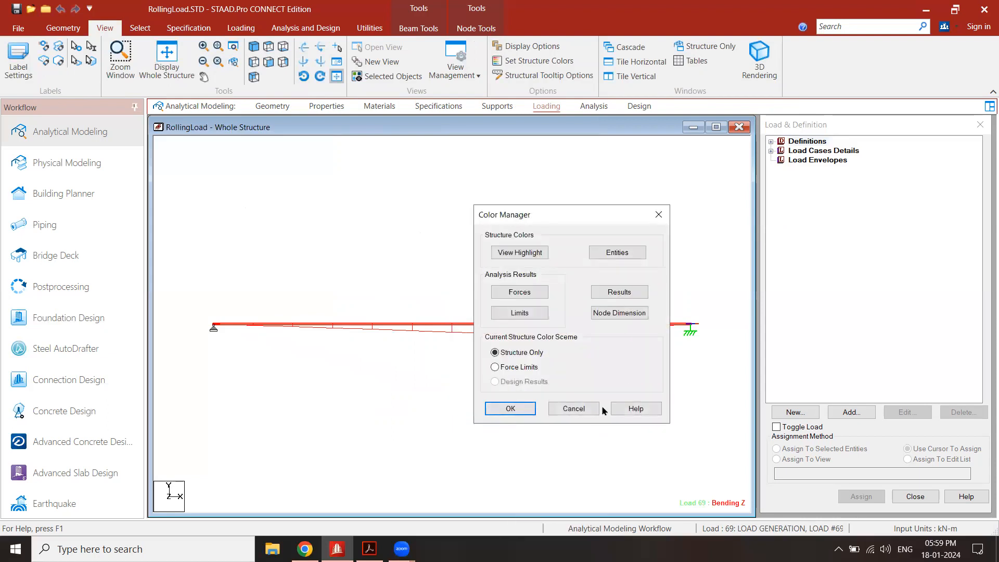
pyautogui.click(573, 408)
# Set the Bending Z result scale to 200 kip-in per m in the structure diagram settings, apply it and accept.
pyautogui.rightClick(386, 221)
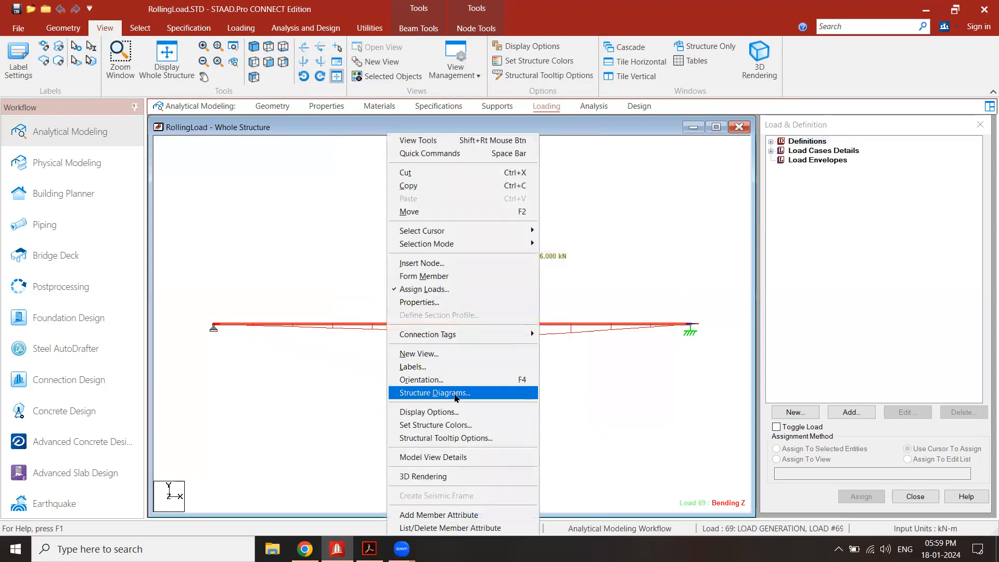
pyautogui.click(447, 392)
pyautogui.click(451, 105)
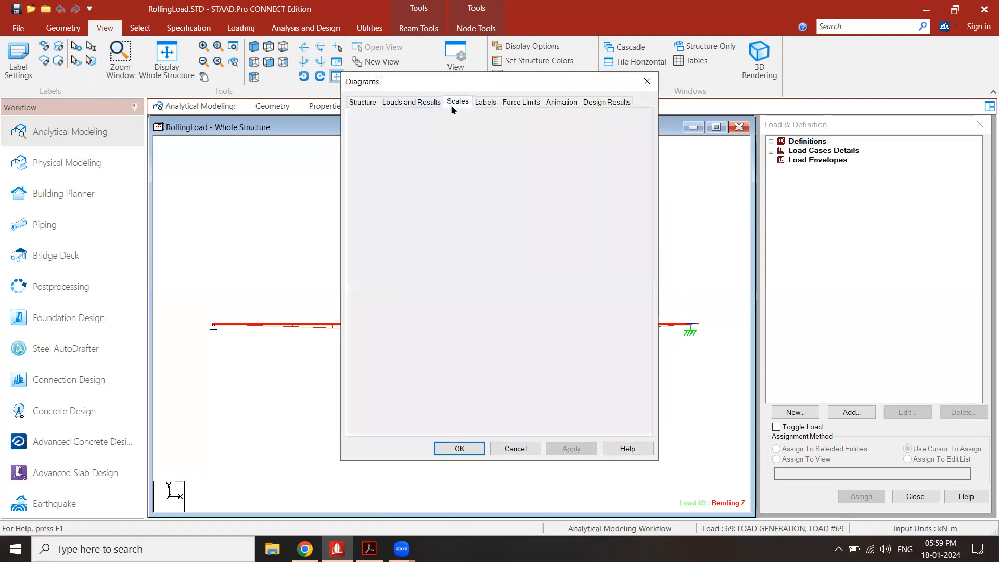
pyautogui.moveTo(439, 239); pyautogui.dragTo(379, 241)
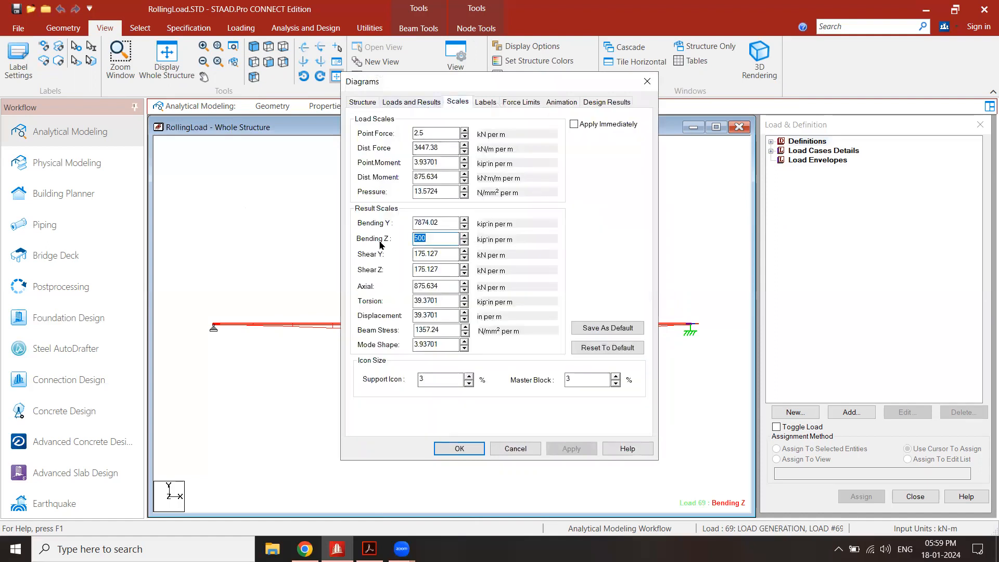
pyautogui.write('200')
pyautogui.click(571, 448)
pyautogui.click(460, 448)
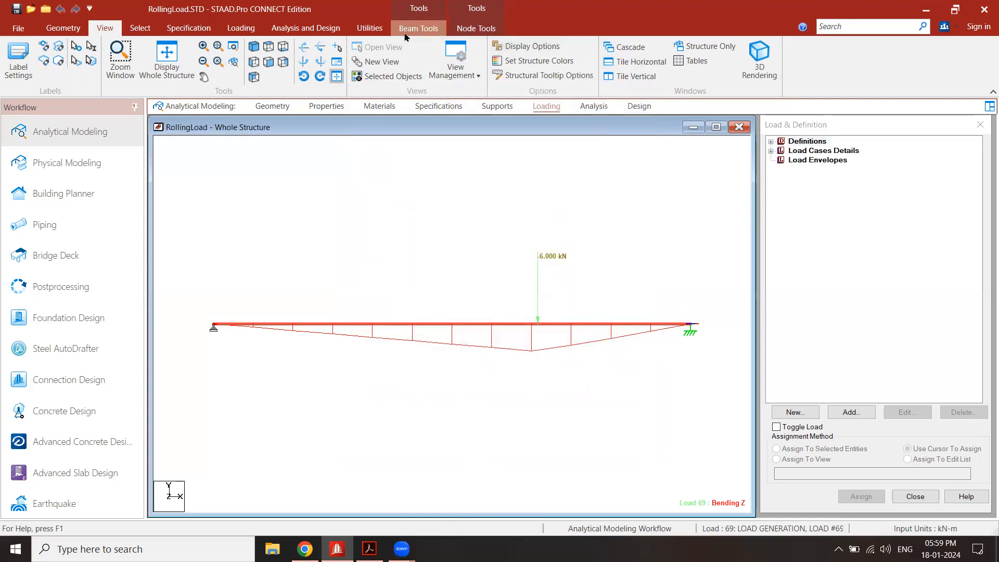
# Review the bending diagrams of load cases 94, 79, 61 and 44, ending on load case 42.
pyautogui.click(241, 26)
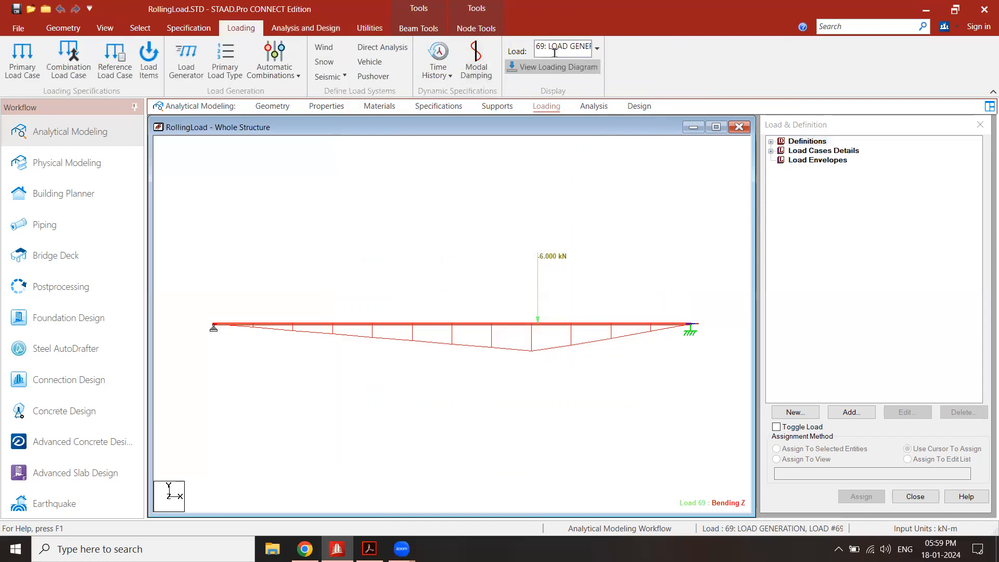
pyautogui.click(597, 48)
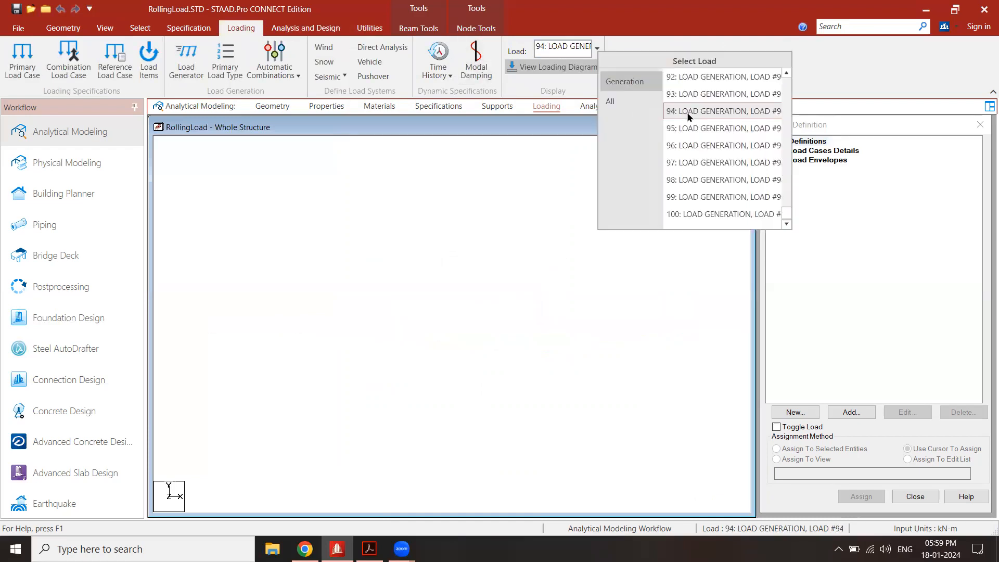
pyautogui.scroll(7, 704, 135)
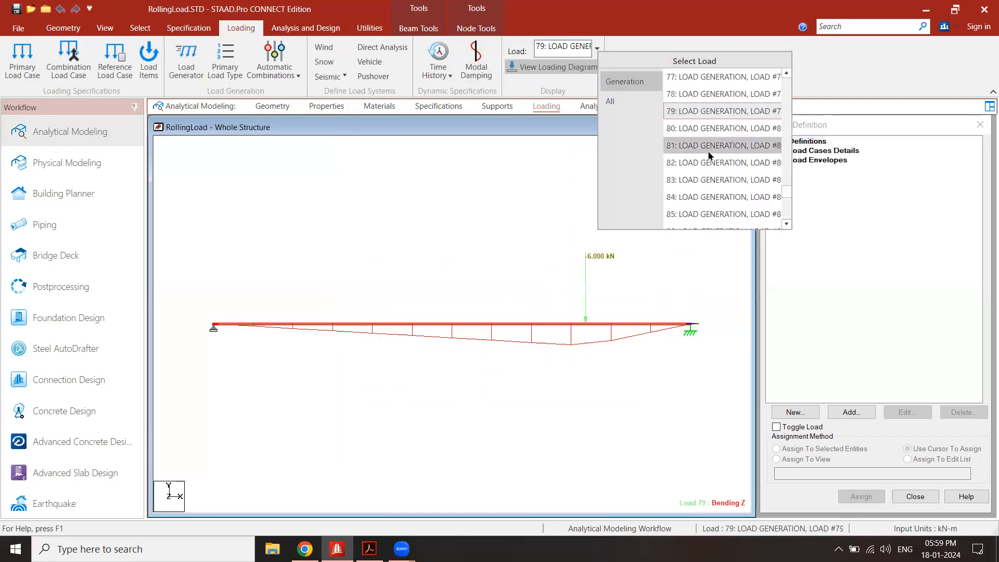
pyautogui.scroll(4, 700, 151)
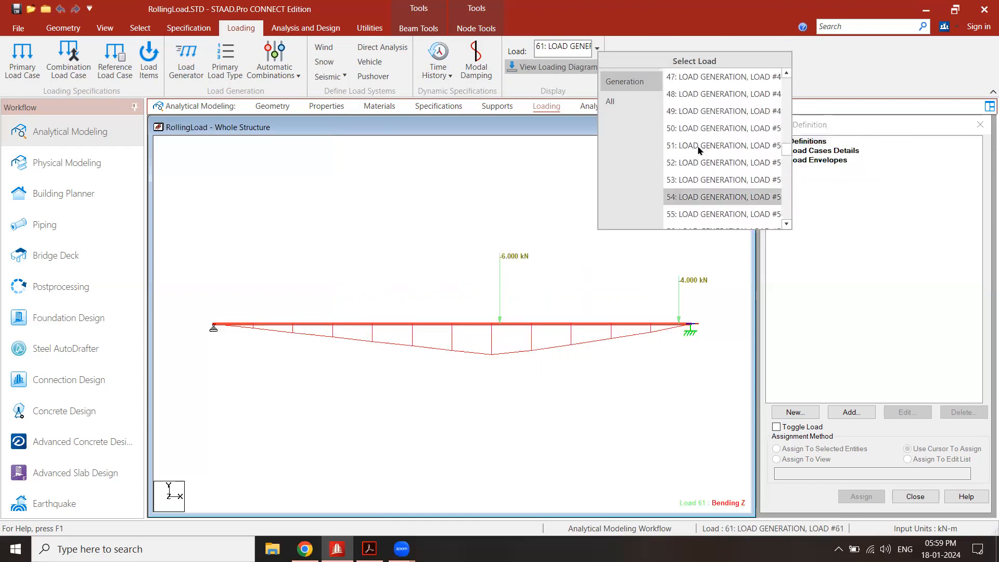
pyautogui.scroll(2, 705, 167)
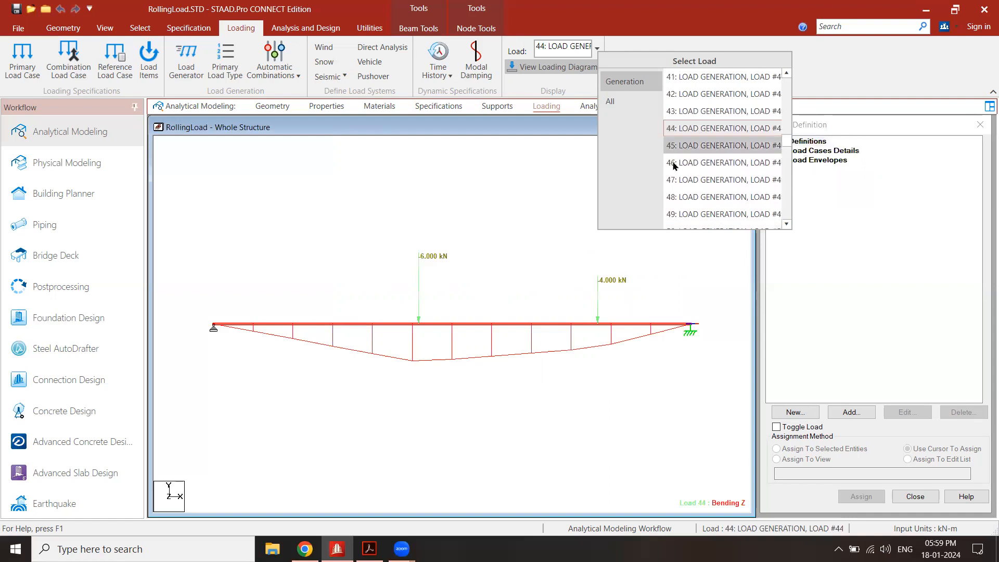
pyautogui.click(690, 99)
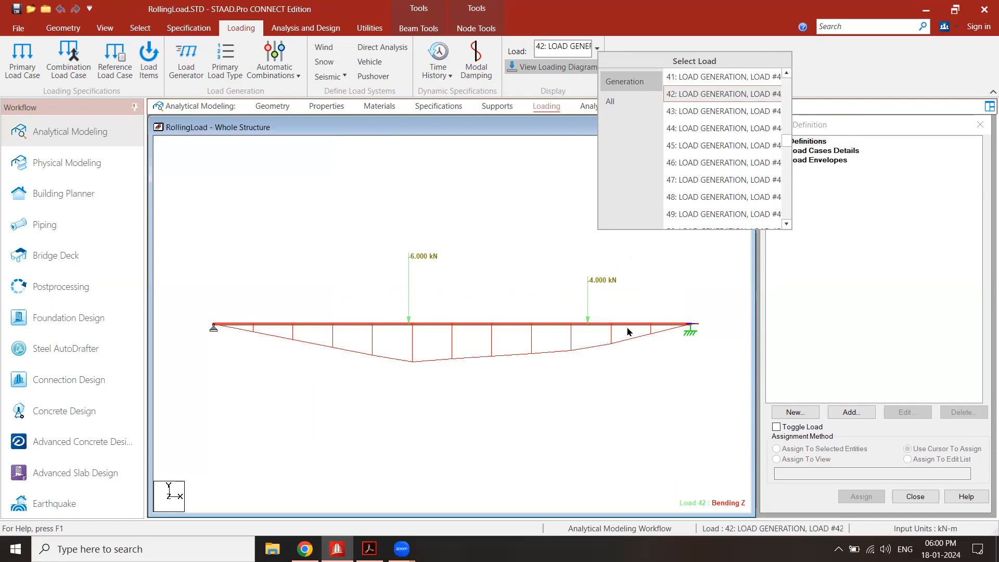
# Display the bending diagram for load case 33, compare it with load case 57 and close the load list.
pyautogui.scroll(4, 697, 198)
pyautogui.click(673, 146)
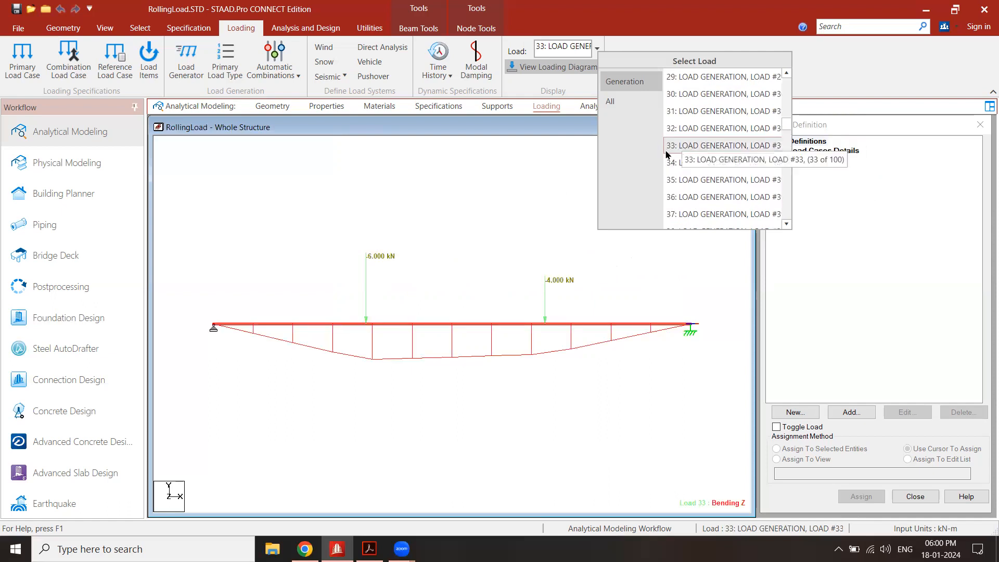
pyautogui.scroll(-6, 681, 177)
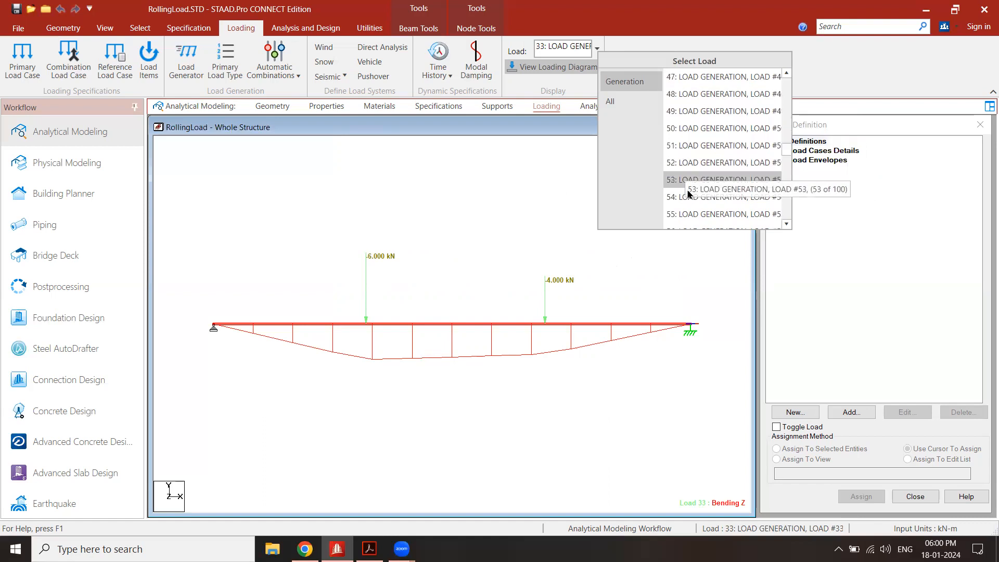
pyautogui.click(688, 195)
pyautogui.scroll(-1, 690, 198)
pyautogui.click(690, 198)
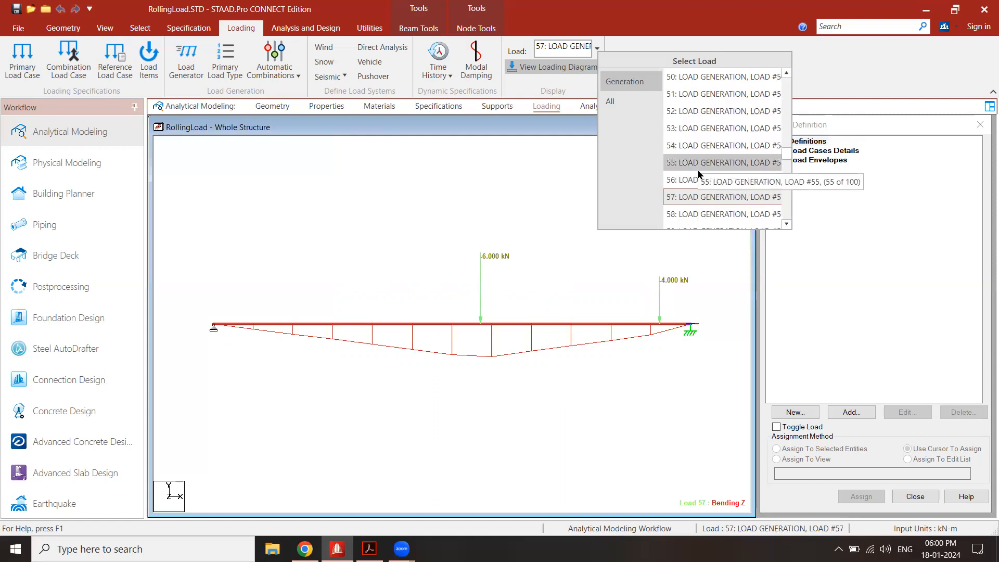
pyautogui.click(820, 71)
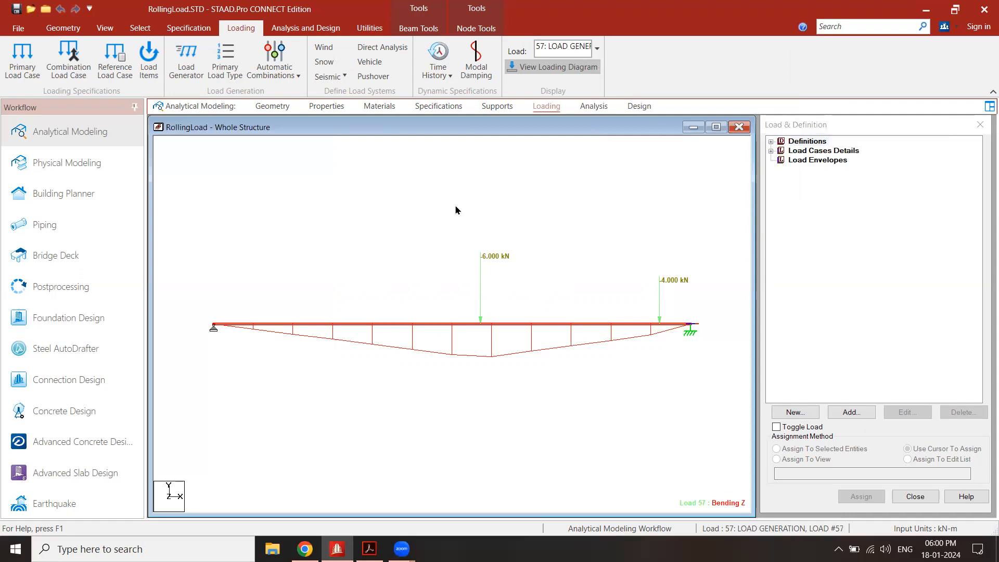
# Switch to the postprocessing workflow with all generated load cases included in the results, and show the beam results.
pyautogui.click(73, 287)
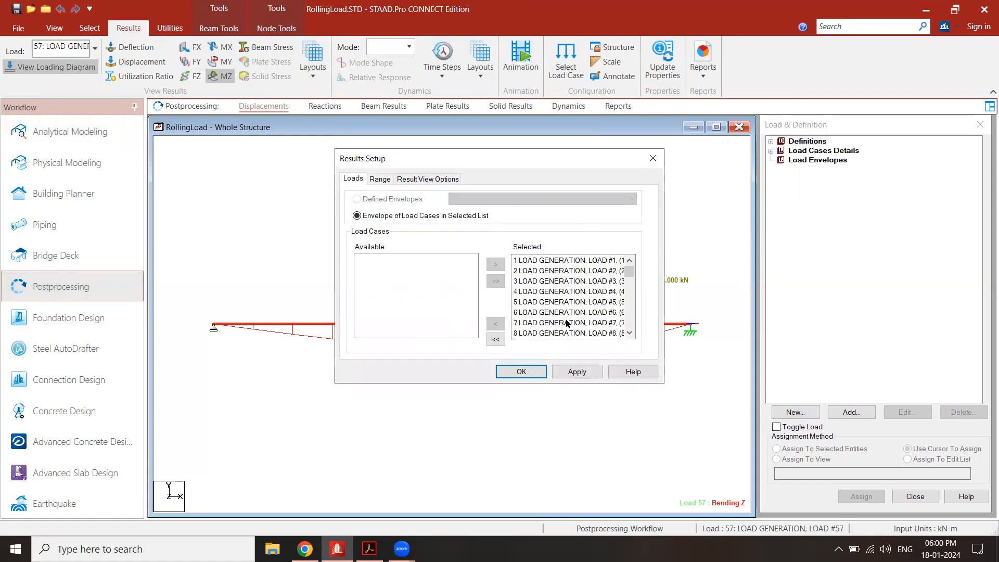
pyautogui.moveTo(629, 271); pyautogui.dragTo(630, 324)
pyautogui.click(521, 372)
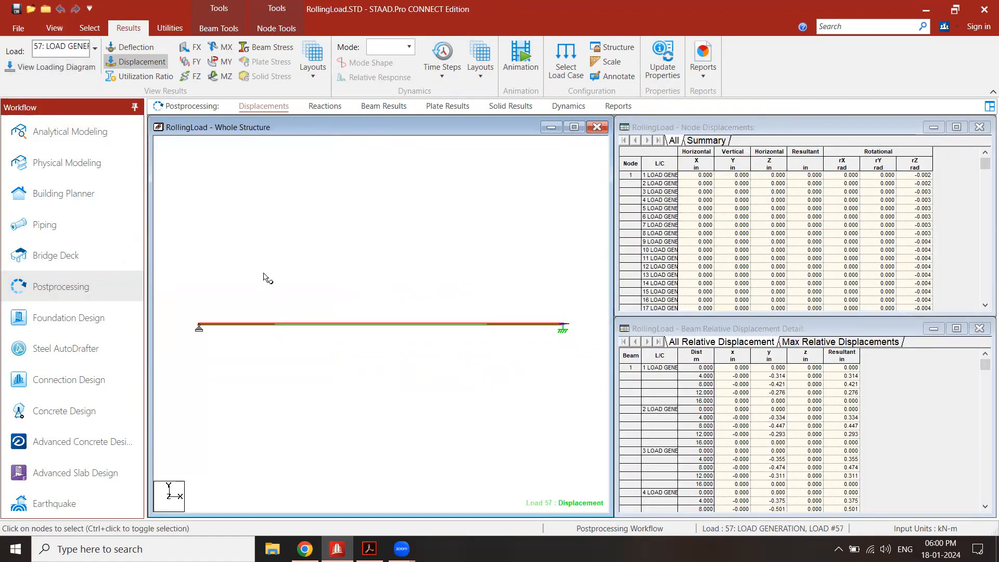
pyautogui.click(389, 109)
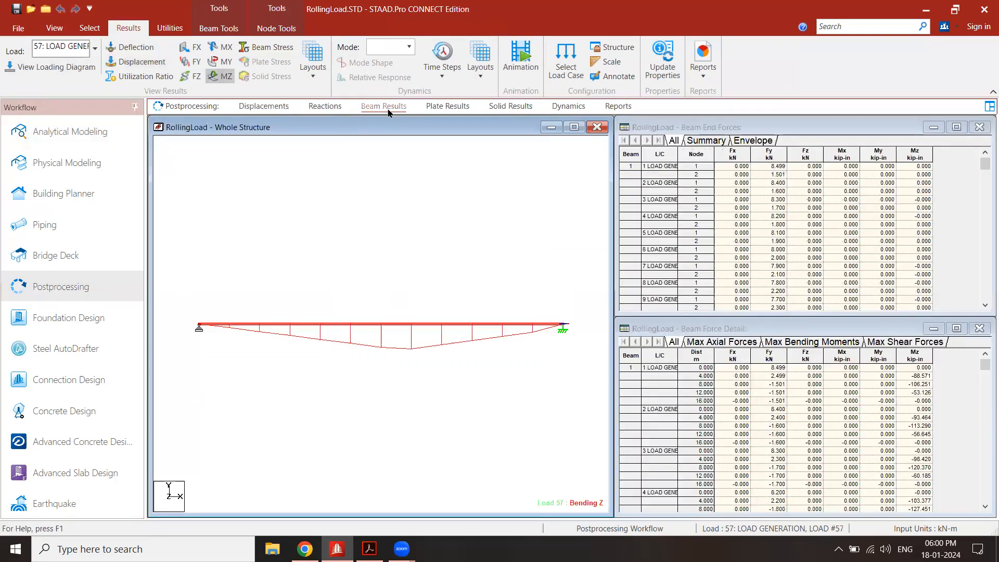
# Show the maximum bending moments in the beam force detail table and inspect the entries for load cases 1 and 2.
pyautogui.click(715, 329)
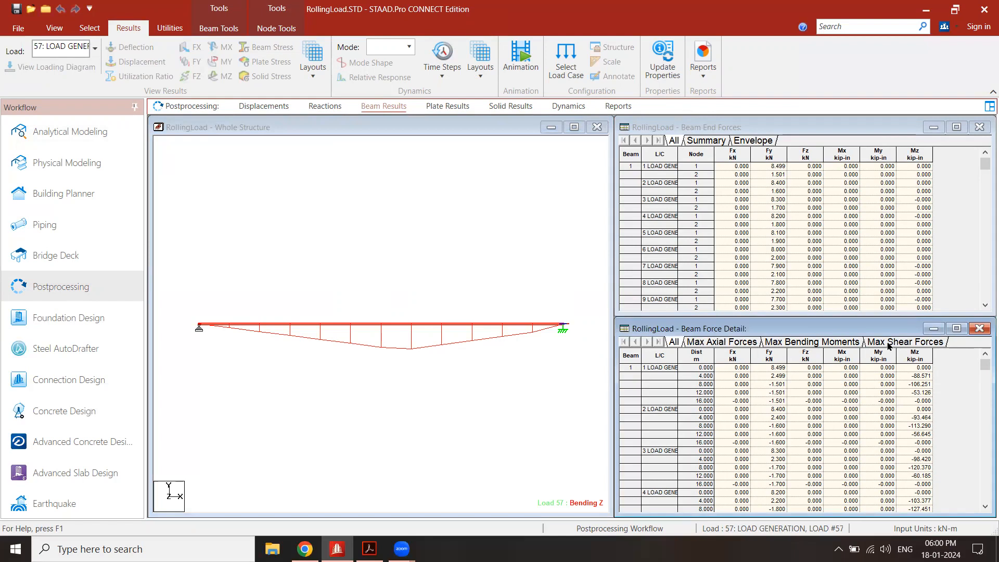
pyautogui.click(823, 342)
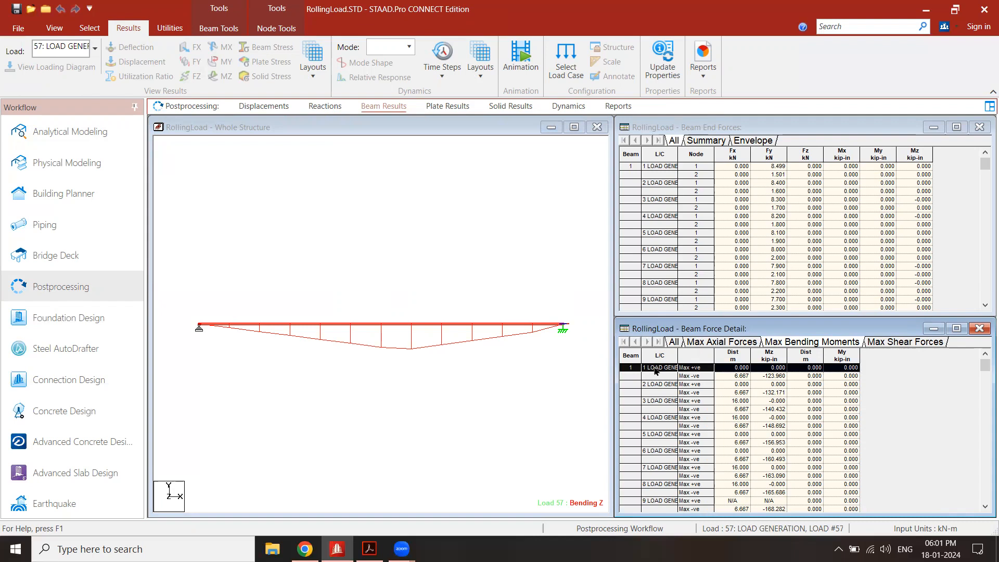
pyautogui.click(700, 393)
pyautogui.moveTo(654, 369); pyautogui.dragTo(671, 497)
pyautogui.click(762, 387)
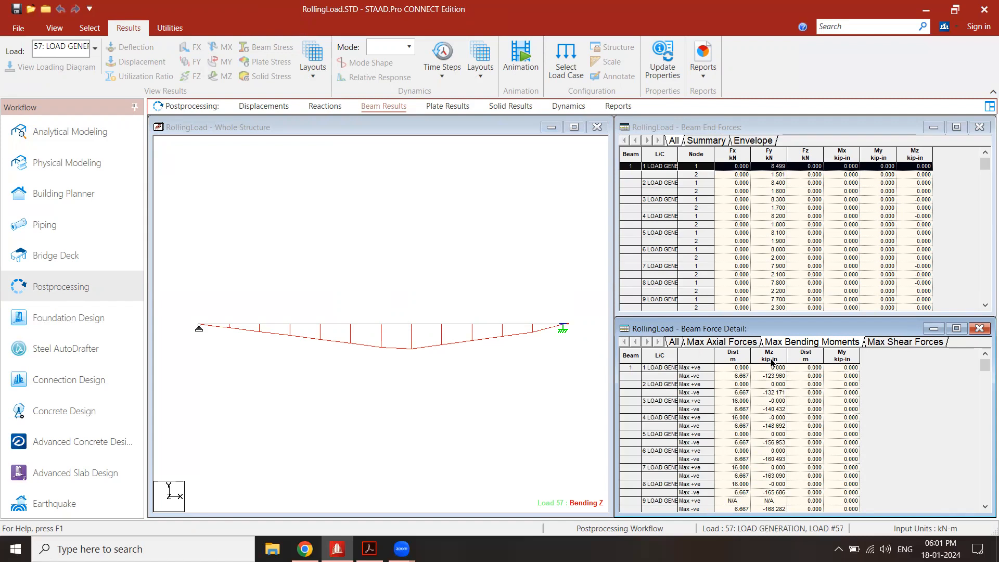
pyautogui.click(664, 368)
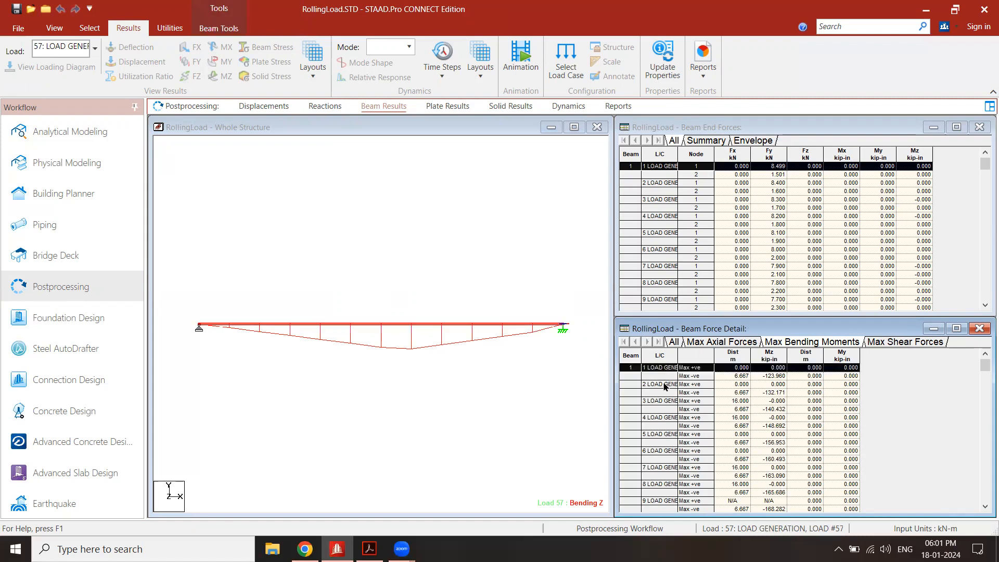
pyautogui.click(666, 383)
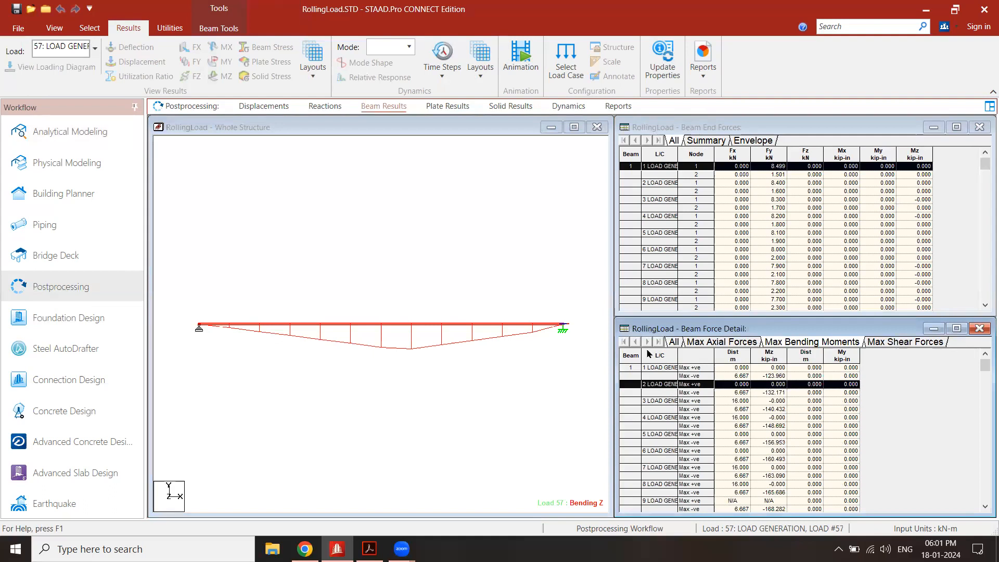
# Widen the load case column of the maximum bending moments table and examine the moments through load case 100, returning to cases 44 to 52.
pyautogui.moveTo(678, 355); pyautogui.dragTo(720, 358)
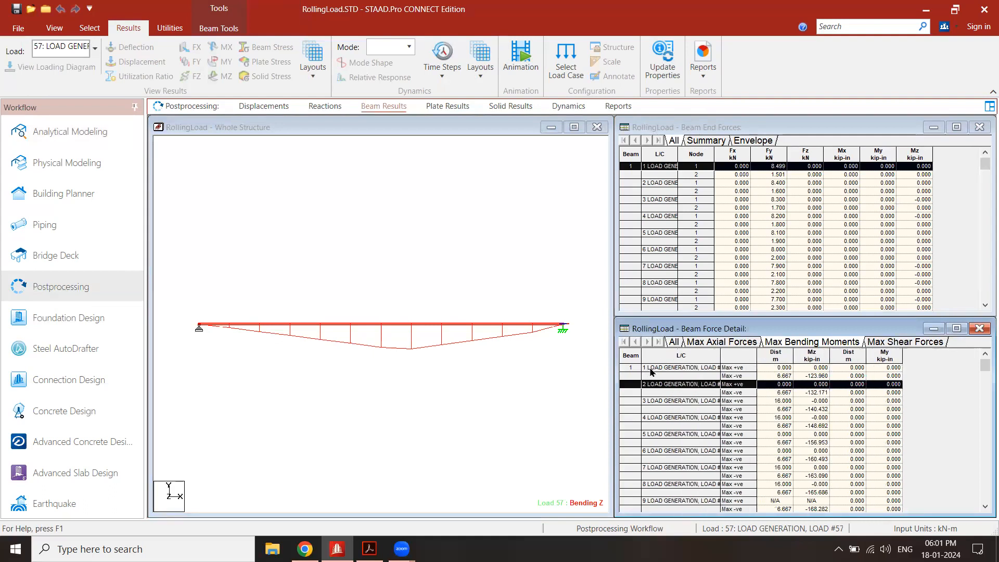
pyautogui.scroll(-9, 674, 411)
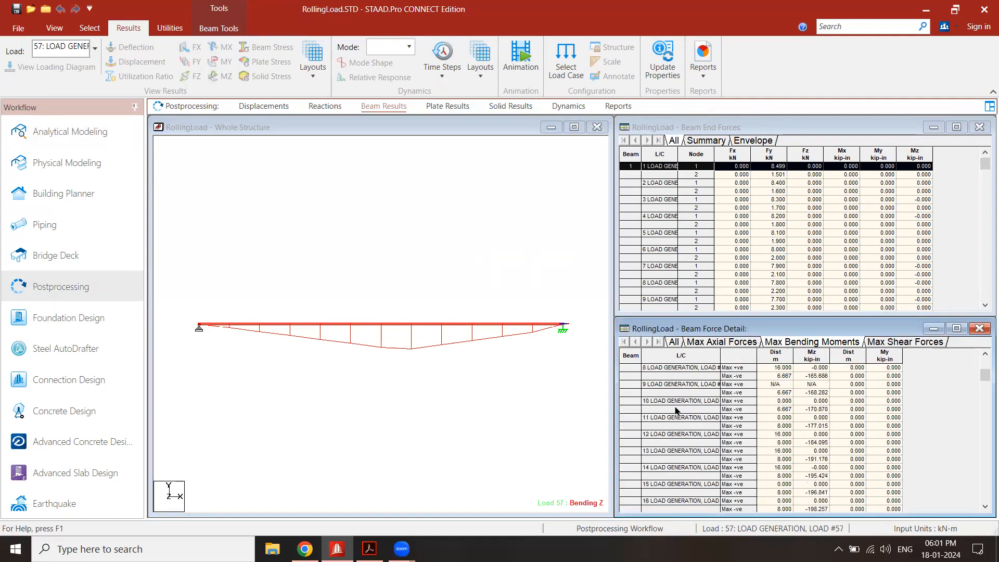
pyautogui.moveTo(985, 436); pyautogui.dragTo(985, 494)
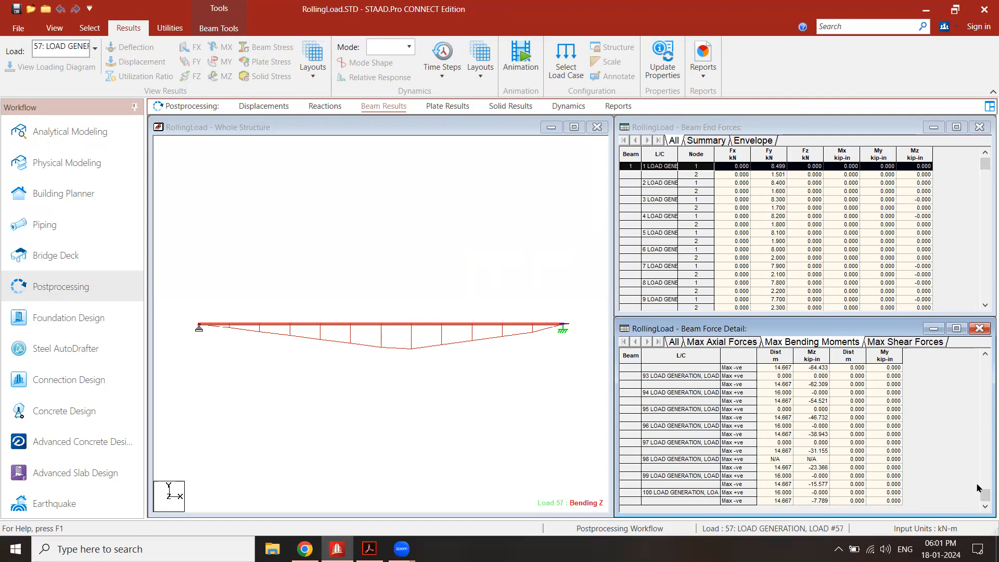
pyautogui.moveTo(985, 494); pyautogui.dragTo(983, 424)
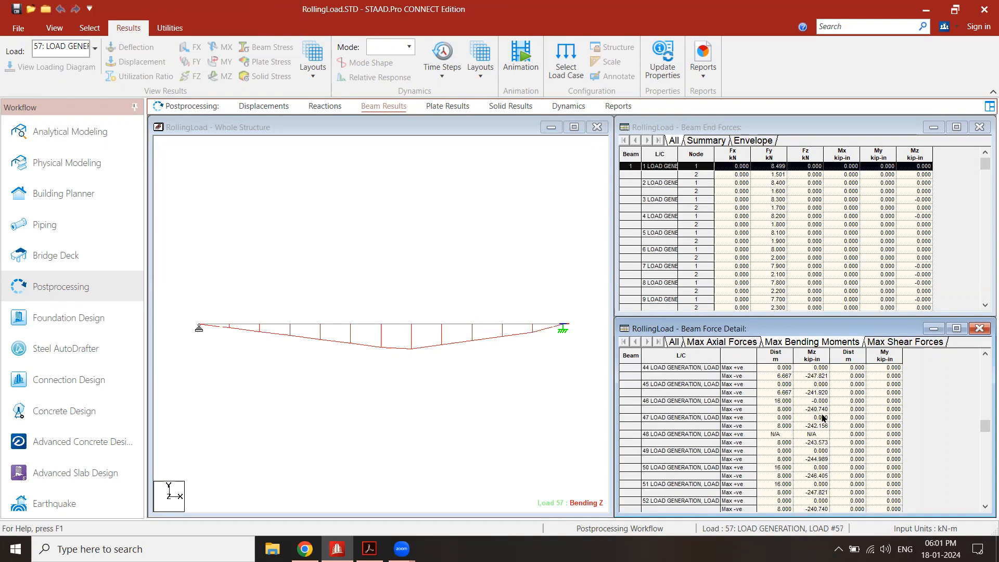
# Generate a beam stress report for the beam with all load cases, sorted by Bending Mz from high to low.
pyautogui.click(489, 326)
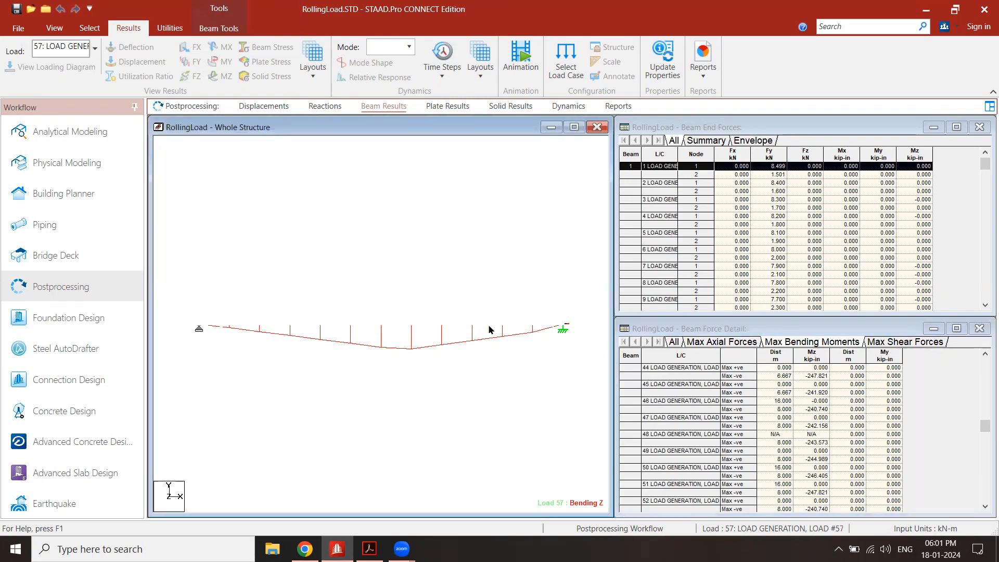
pyautogui.click(701, 78)
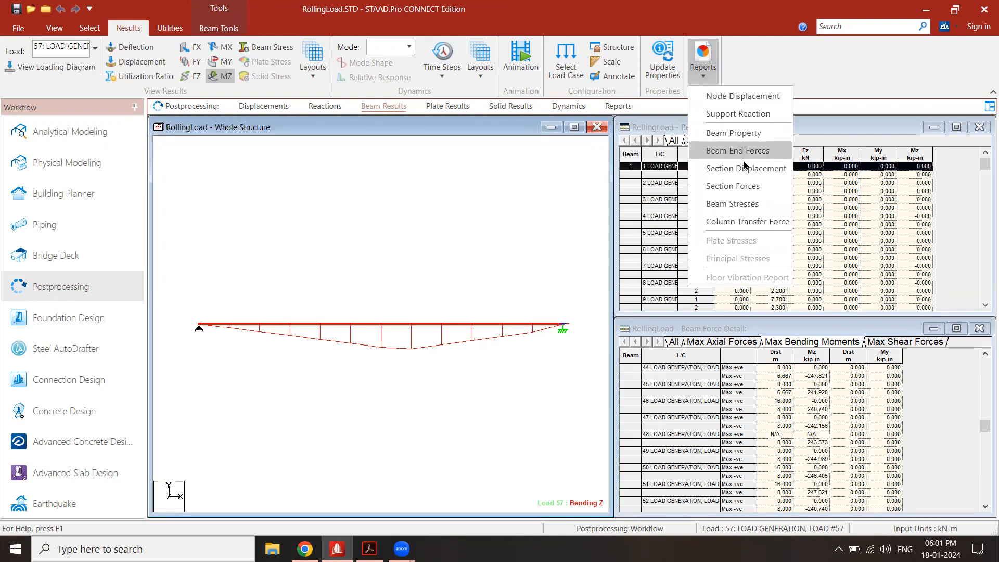
pyautogui.click(738, 204)
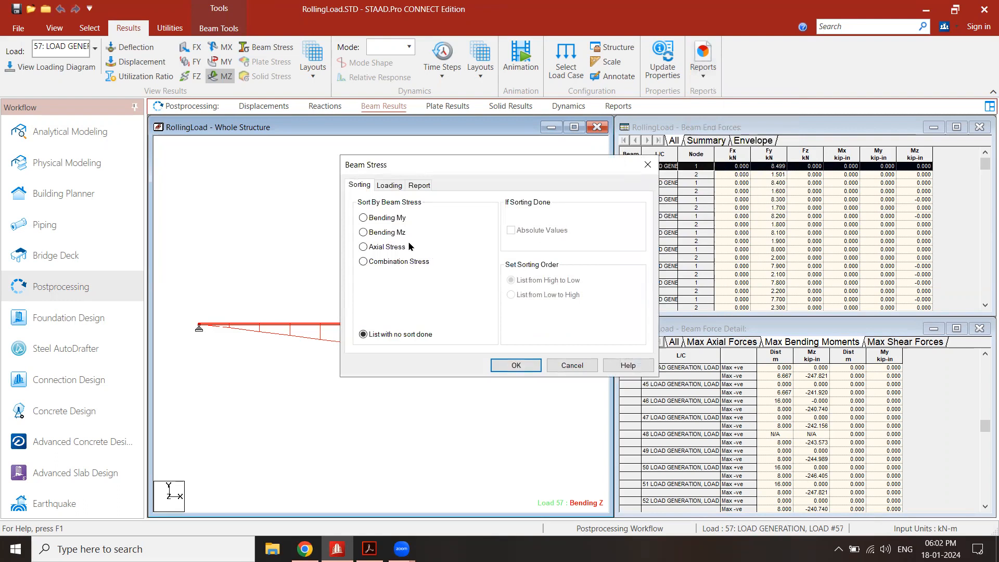
pyautogui.click(390, 233)
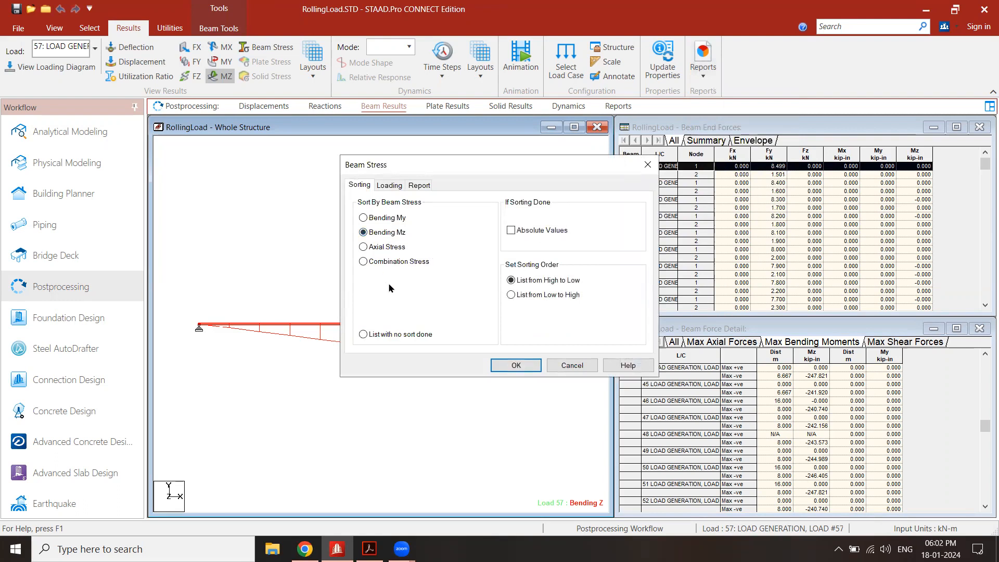
pyautogui.click(391, 186)
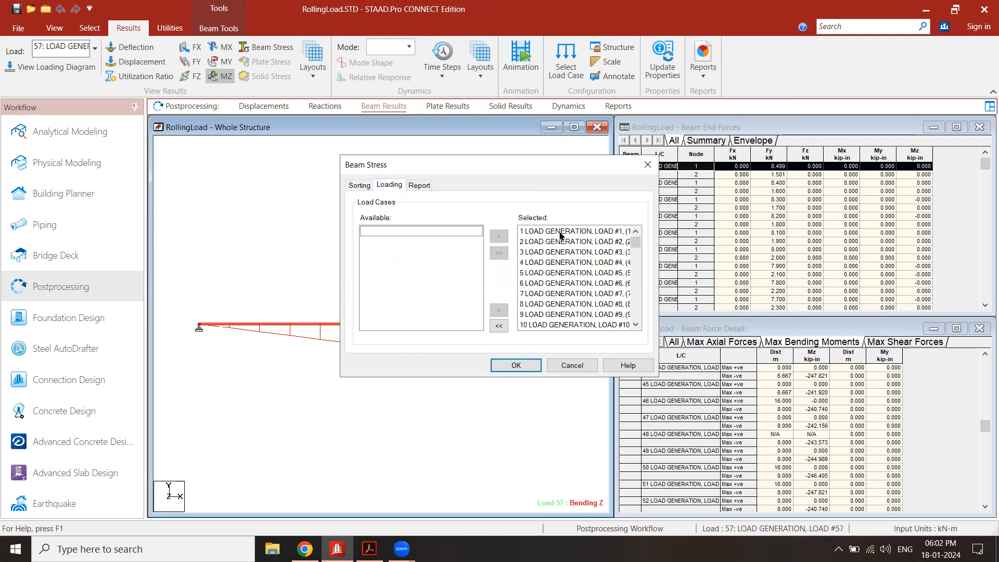
pyautogui.click(360, 186)
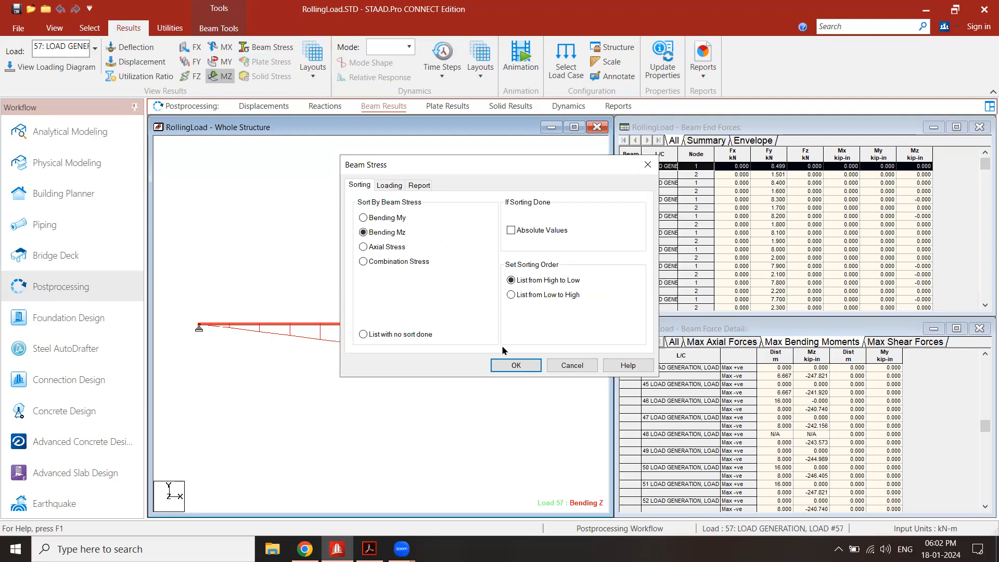
pyautogui.click(514, 365)
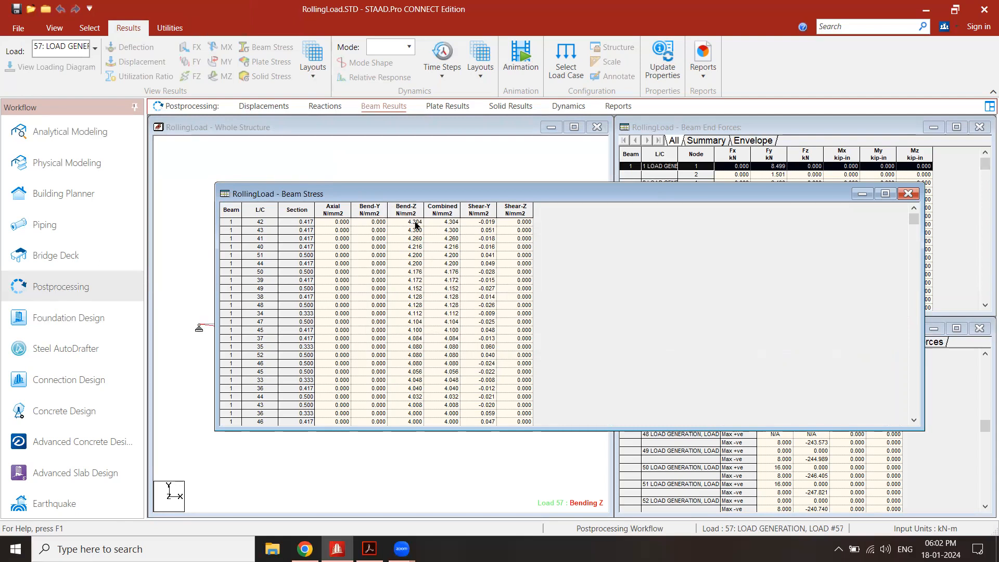
# Inspect the top row of the beam stress report, close it, and select load case 42's entries in the maximum bending moments table.
pyautogui.click(230, 221)
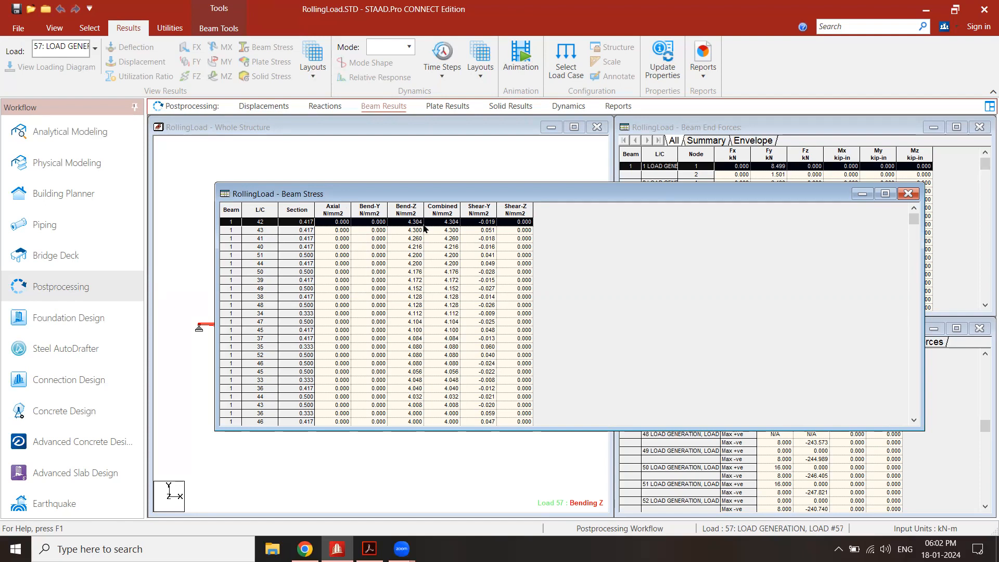
pyautogui.click(907, 195)
pyautogui.click(728, 329)
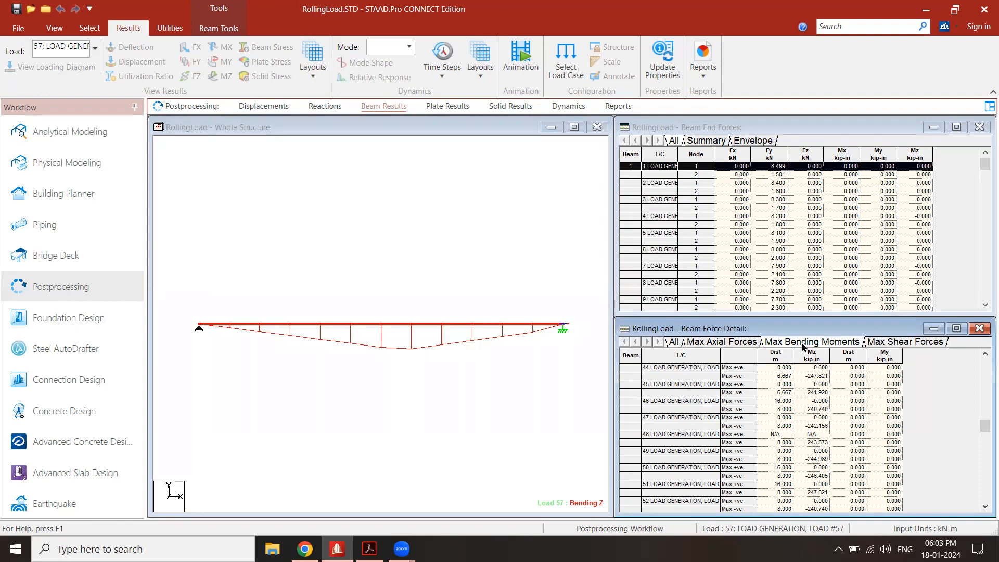
pyautogui.scroll(1, 668, 388)
pyautogui.scroll(1, 665, 388)
pyautogui.click(673, 377)
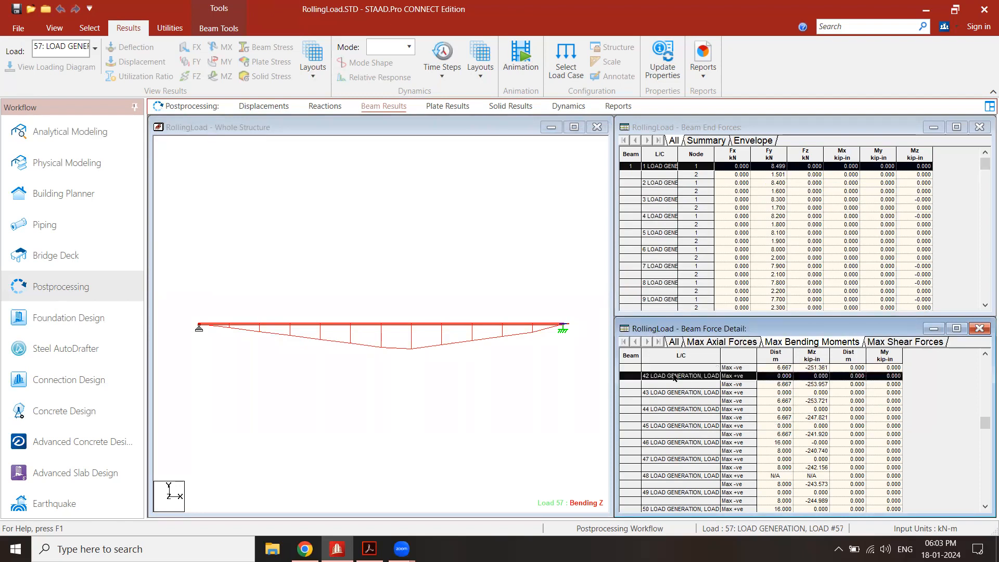
pyautogui.click(814, 386)
pyautogui.moveTo(701, 379); pyautogui.dragTo(821, 388)
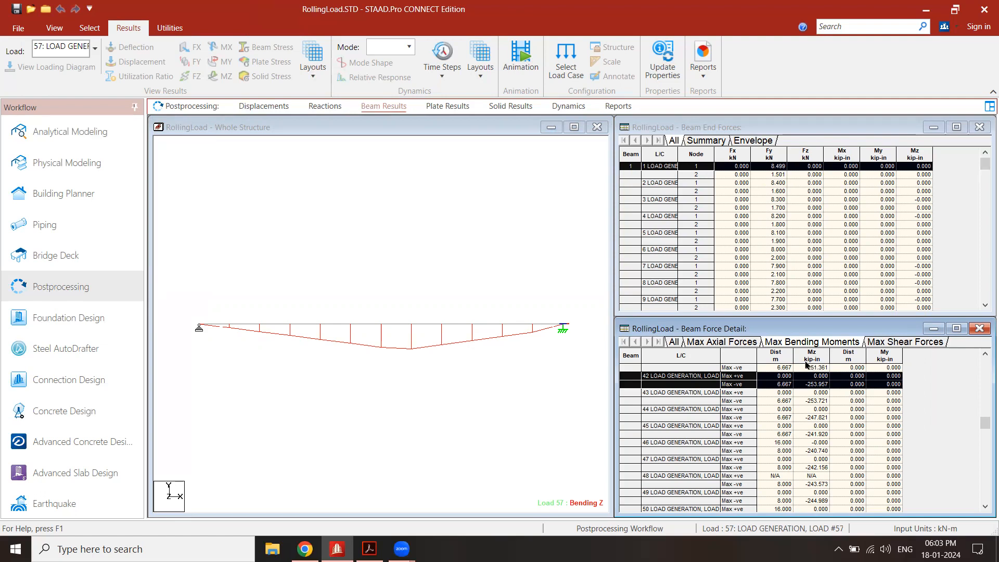
# Set the moment display unit to kN-m and reselect load case 42's entries in the maximum bending moments table.
pyautogui.click(20, 28)
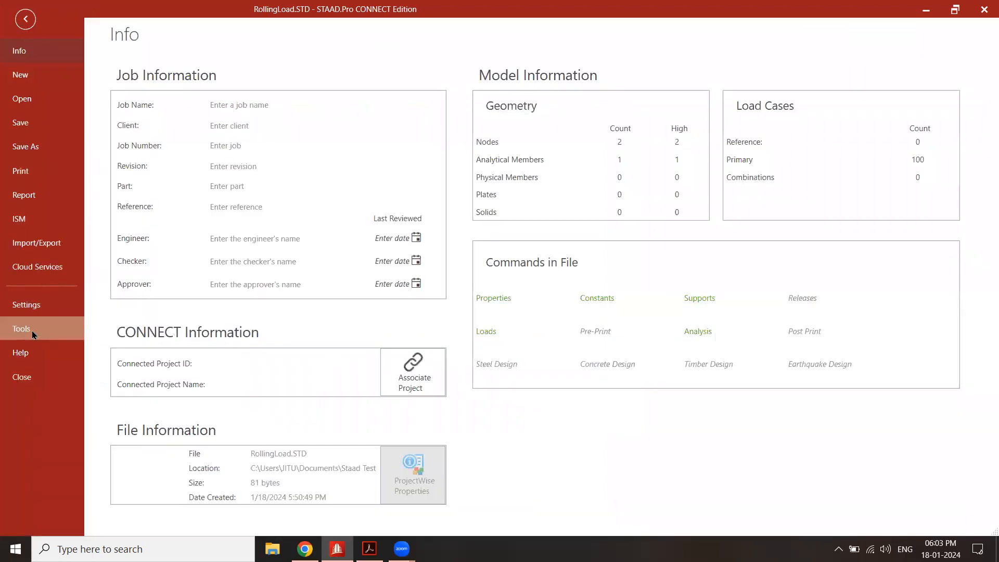
pyautogui.click(36, 312)
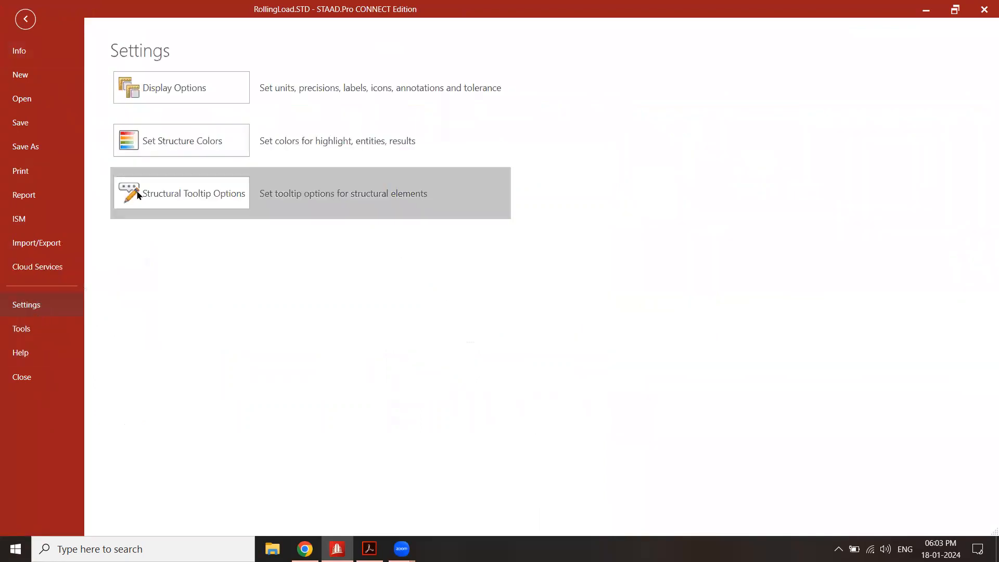
pyautogui.click(218, 109)
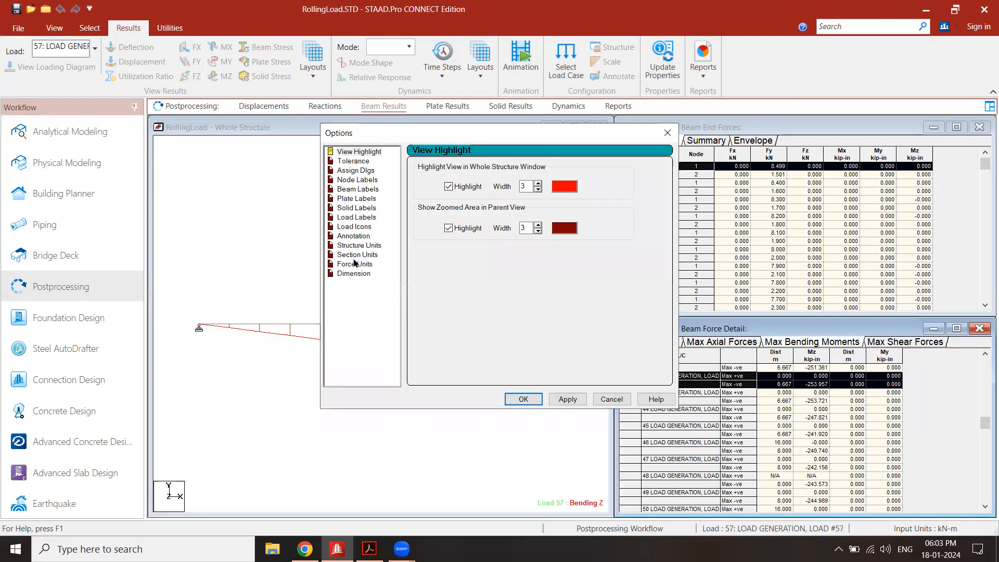
pyautogui.click(355, 264)
pyautogui.click(493, 223)
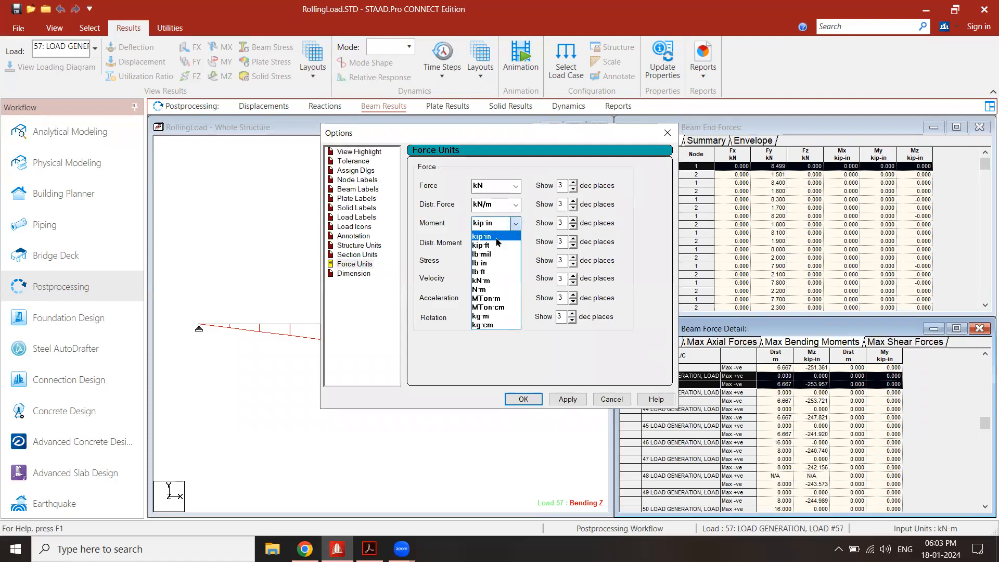
pyautogui.click(493, 280)
pyautogui.click(567, 399)
pyautogui.click(523, 399)
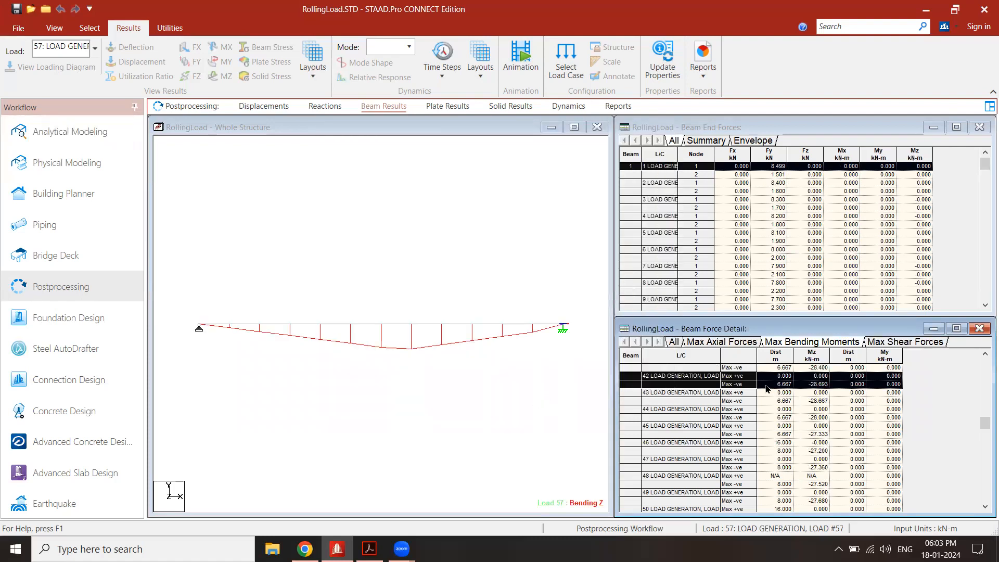
pyautogui.click(817, 389)
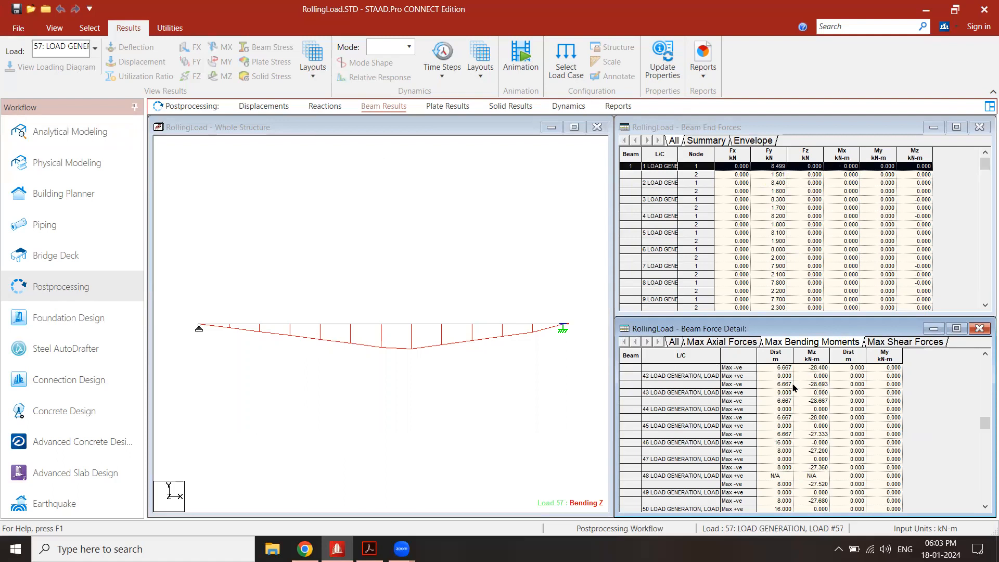
pyautogui.click(817, 387)
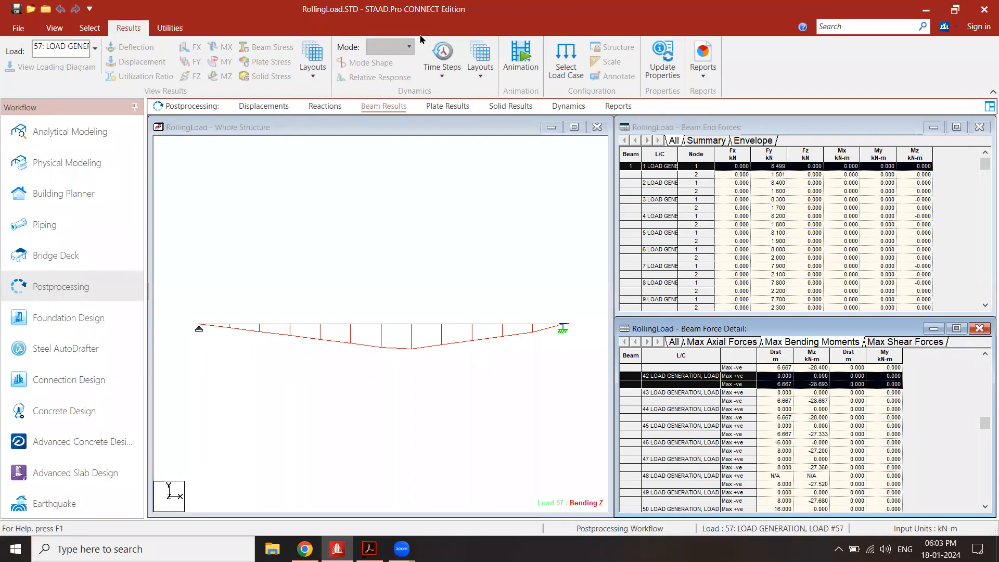
pyautogui.moveTo(192, 296); pyautogui.dragTo(270, 301)
pyautogui.click(303, 231)
pyautogui.moveTo(284, 218)
pyautogui.mouseDown()
pyautogui.moveTo(268, 238)
pyautogui.moveTo(336, 234)
pyautogui.moveTo(370, 219)
pyautogui.moveTo(381, 229)
pyautogui.mouseUp()
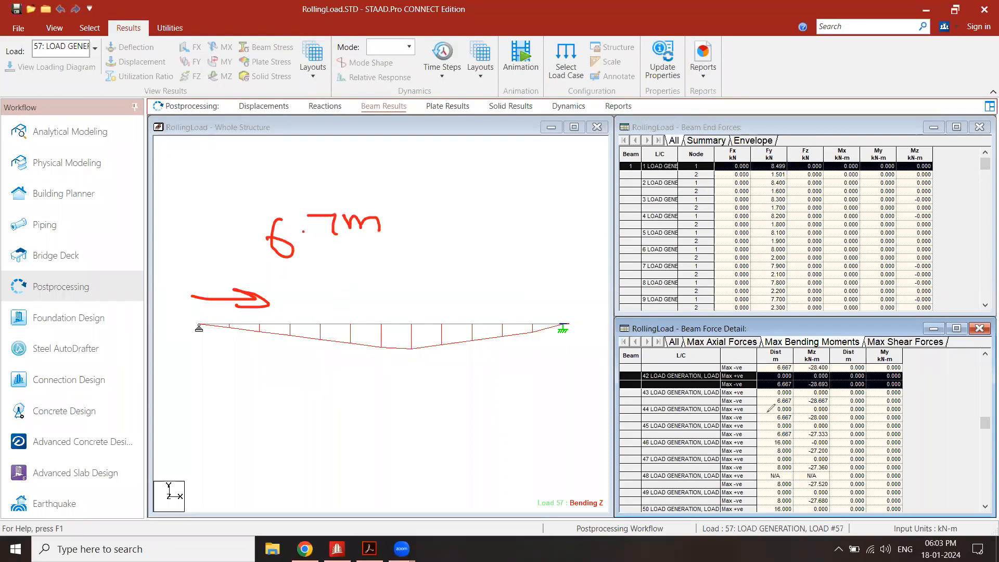
pyautogui.moveTo(815, 378)
pyautogui.mouseDown()
pyautogui.moveTo(791, 388)
pyautogui.moveTo(823, 377)
pyautogui.mouseUp()
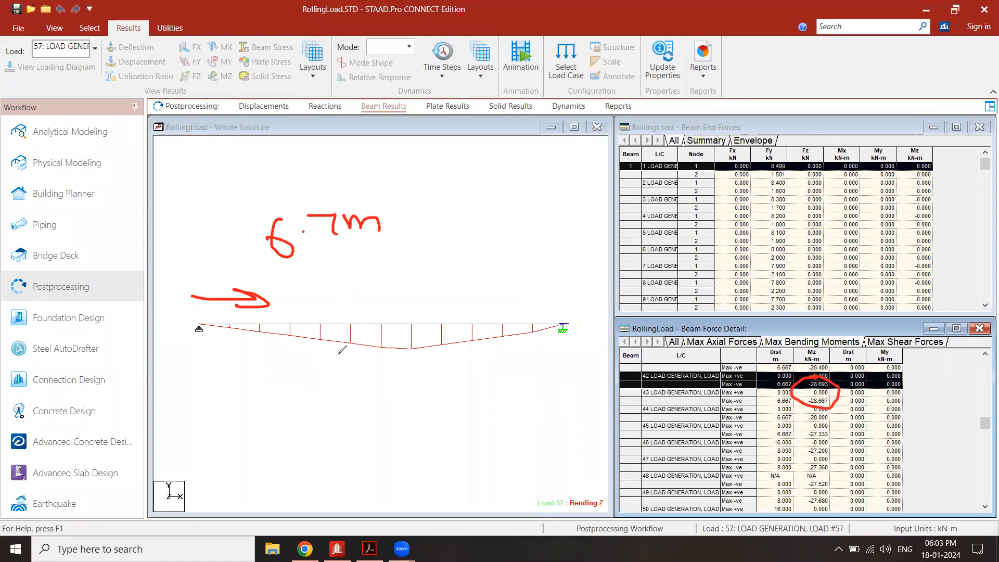
pyautogui.moveTo(296, 400)
pyautogui.mouseDown()
pyautogui.moveTo(358, 408)
pyautogui.moveTo(362, 381)
pyautogui.mouseUp()
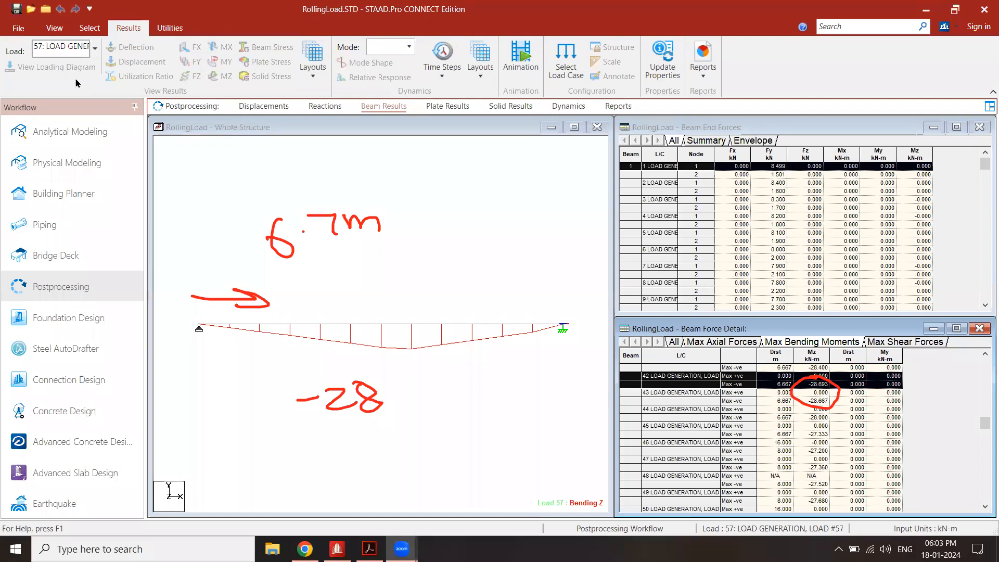
# Make load case 42 the active load case in the whole structure view and display its loading diagram.
pyautogui.click(231, 132)
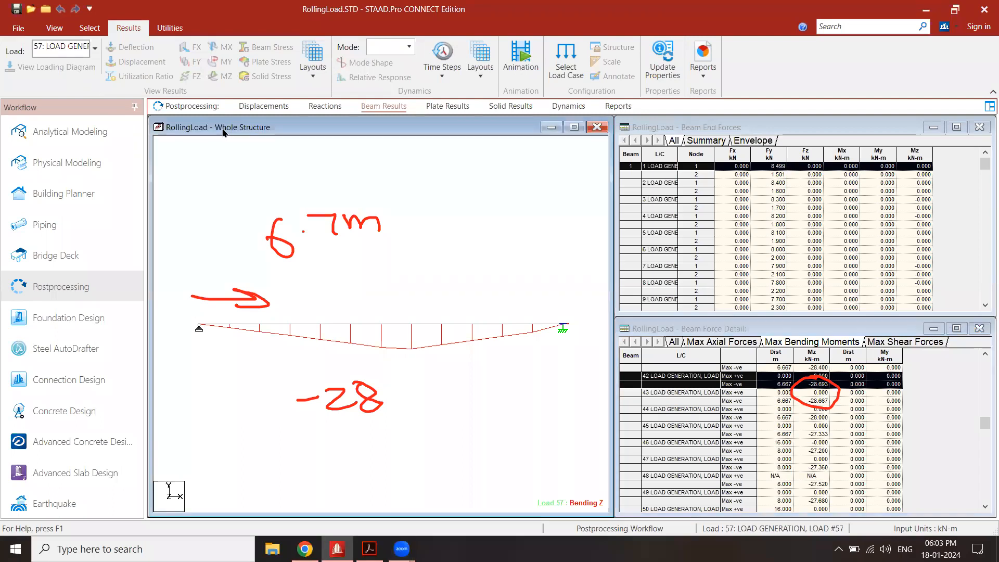
pyautogui.click(96, 48)
pyautogui.click(64, 78)
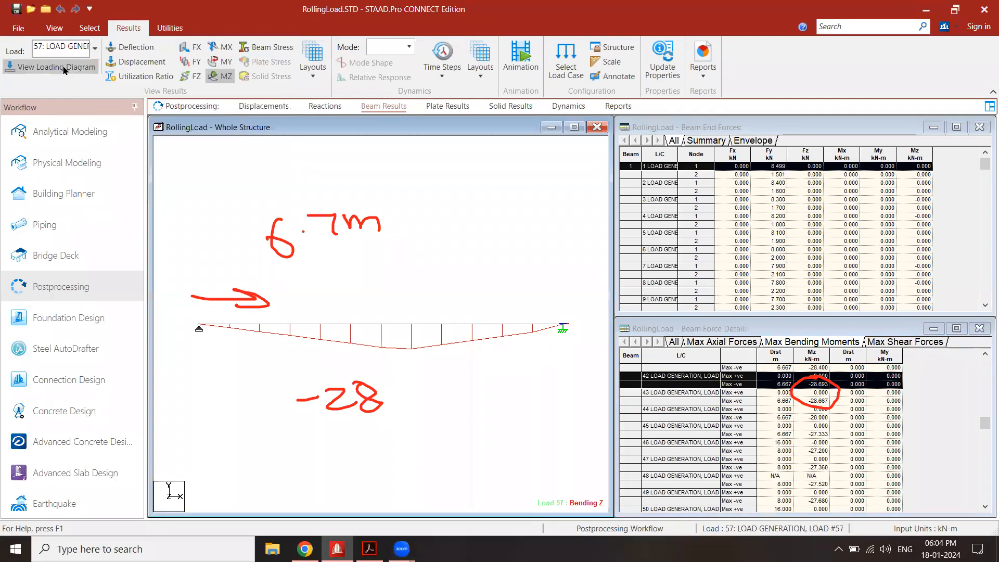
pyautogui.click(95, 50)
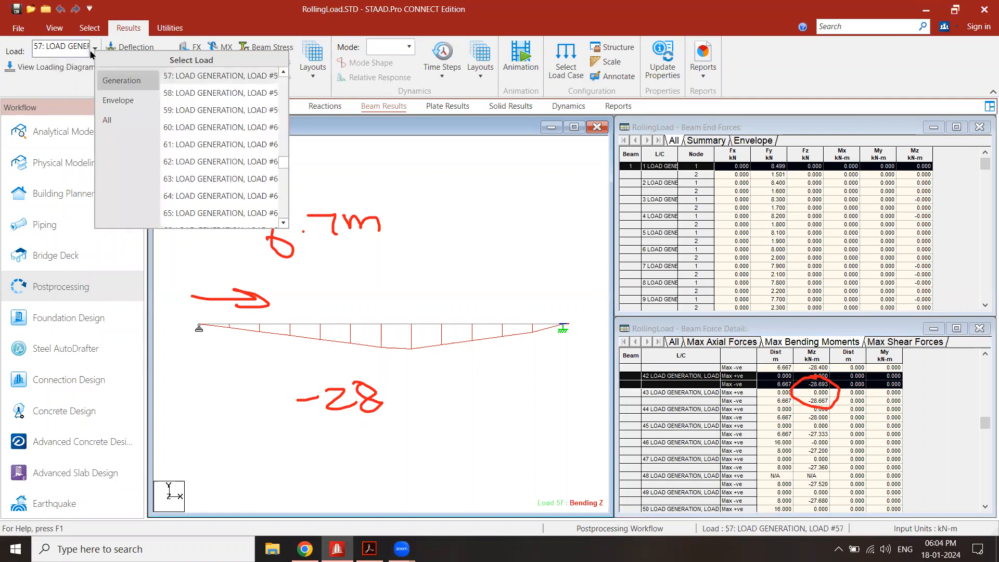
pyautogui.scroll(6, 218, 127)
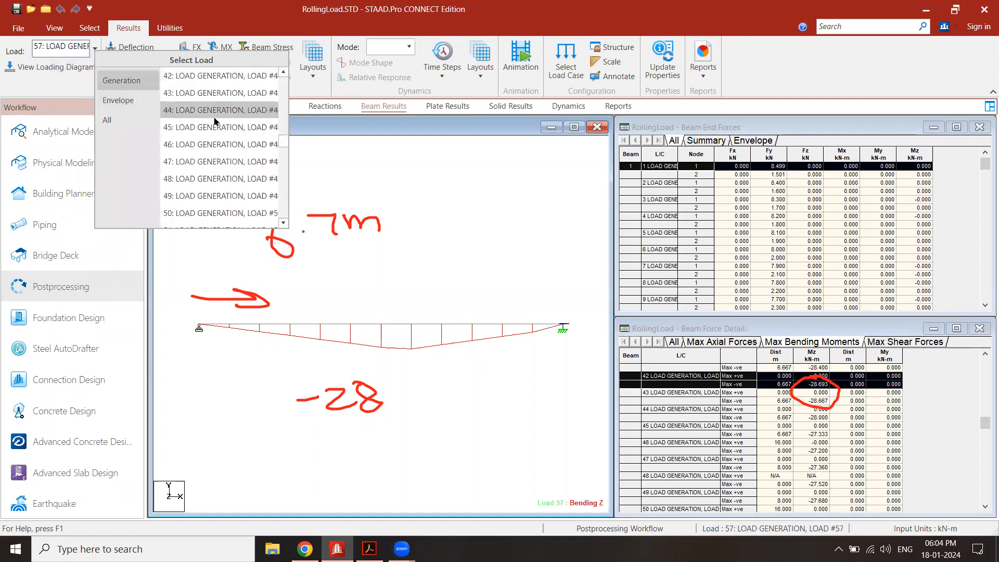
pyautogui.click(189, 130)
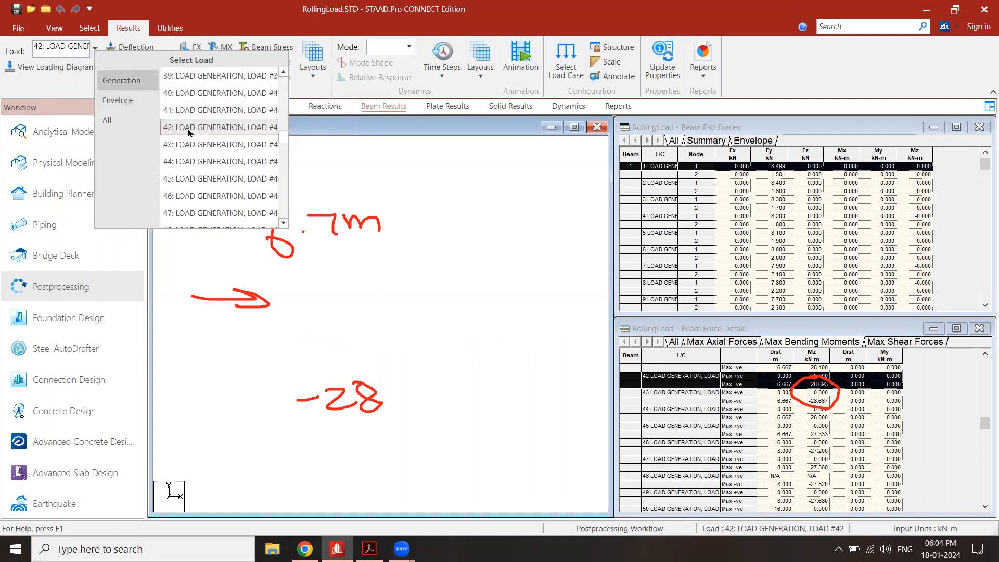
pyautogui.click(64, 70)
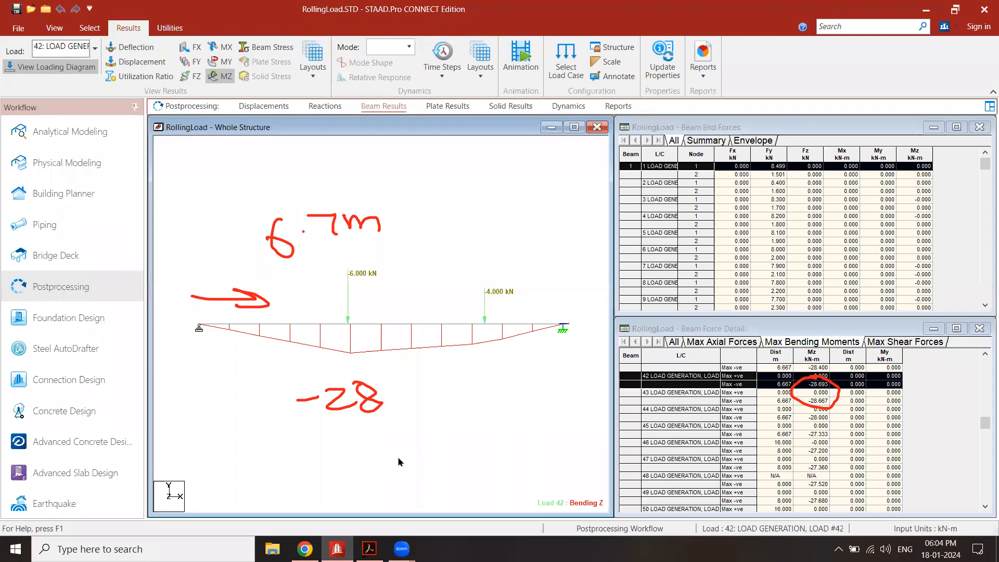
# Change the beam forces diagram style to Fill in the structure diagram settings for load case 42.
pyautogui.rightClick(483, 348)
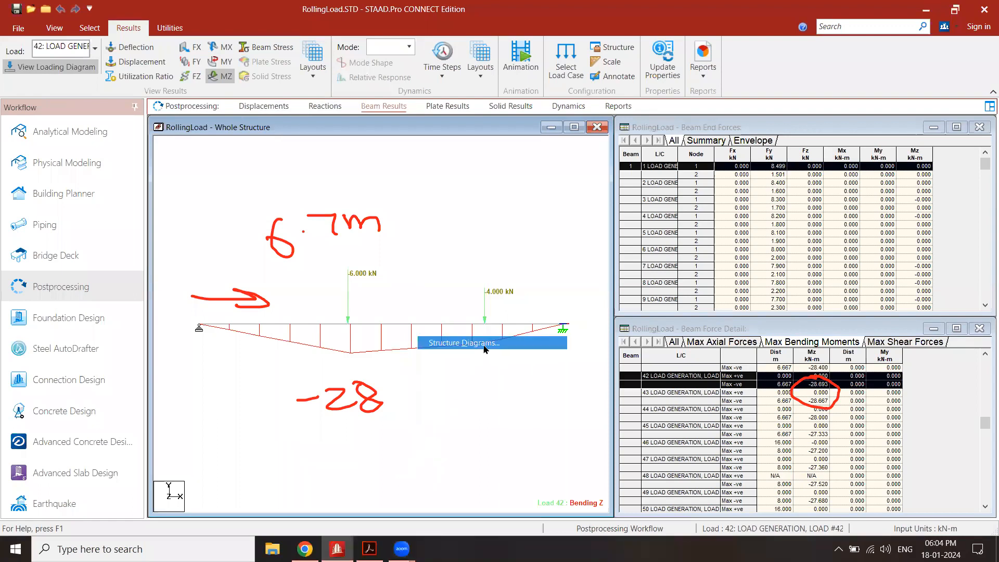
pyautogui.click(483, 344)
pyautogui.moveTo(517, 84); pyautogui.dragTo(669, 48)
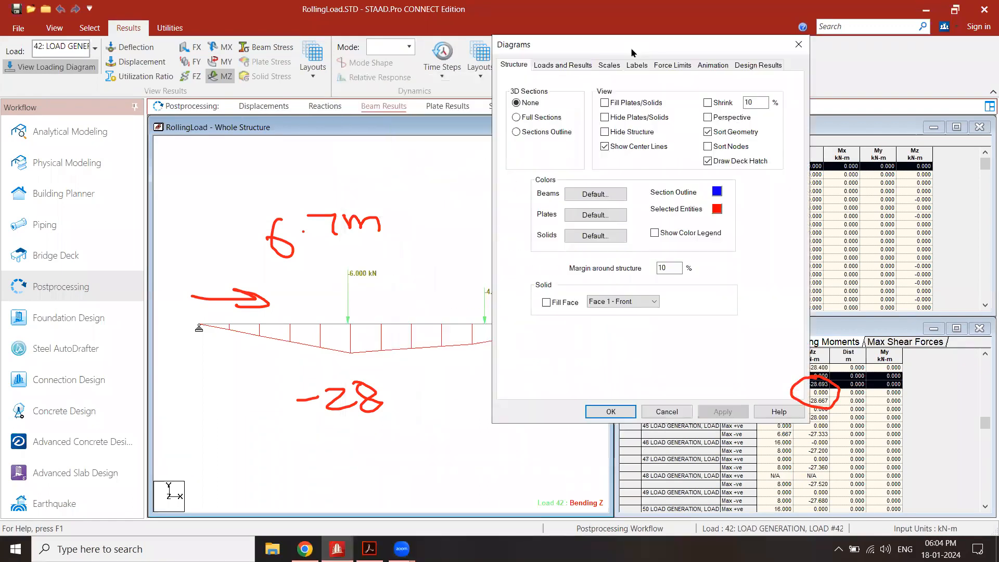
pyautogui.click(562, 66)
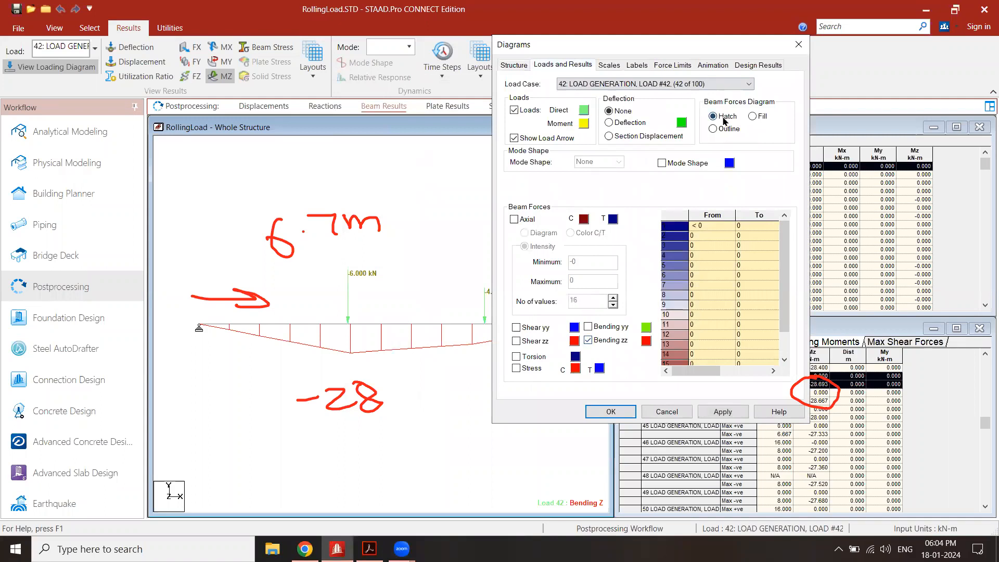
pyautogui.click(753, 116)
pyautogui.click(723, 412)
pyautogui.click(611, 411)
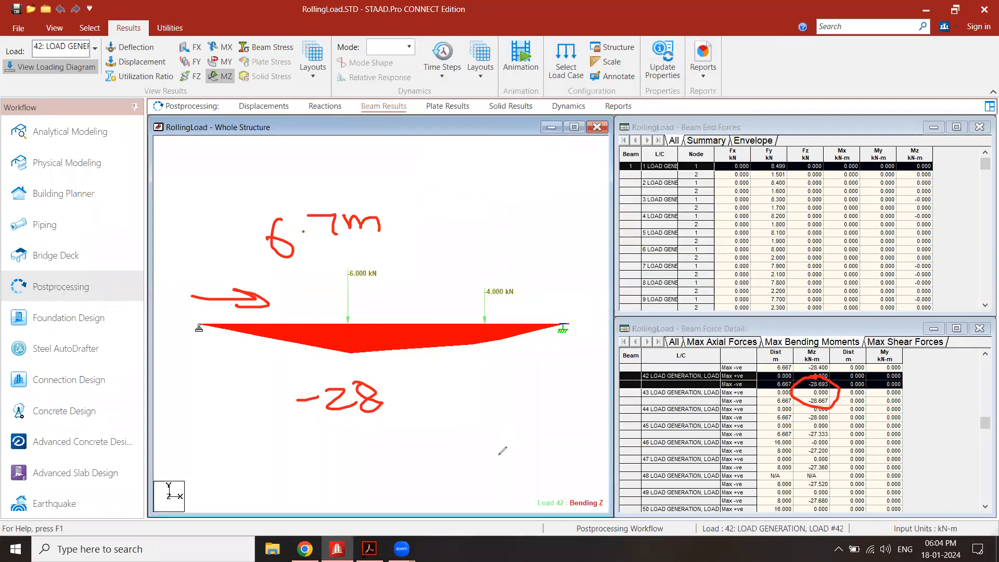
pyautogui.moveTo(197, 295)
pyautogui.mouseDown()
pyautogui.moveTo(324, 286)
pyautogui.moveTo(334, 308)
pyautogui.mouseUp()
pyautogui.moveTo(284, 272); pyautogui.dragTo(371, 250)
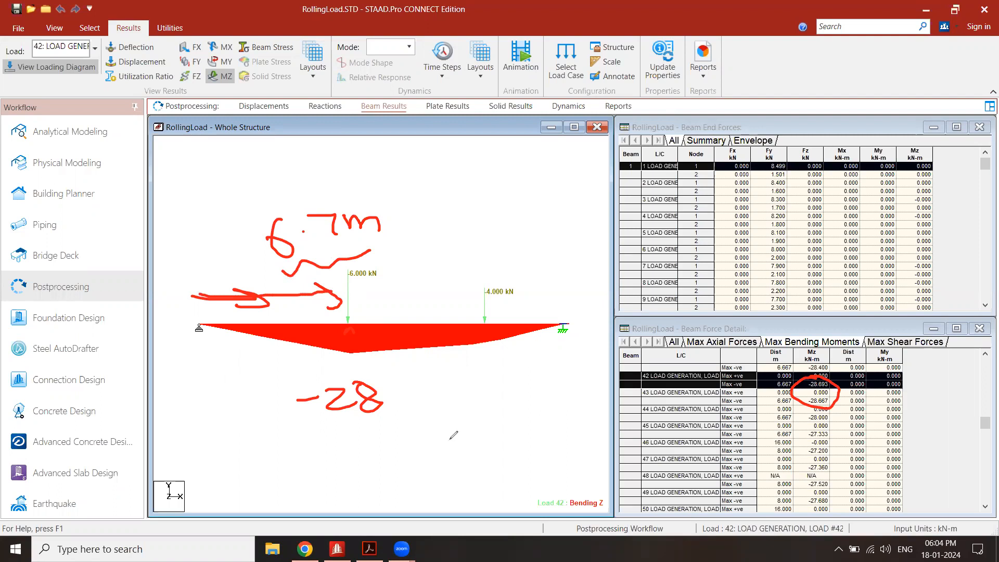
pyautogui.moveTo(348, 336)
pyautogui.mouseDown()
pyautogui.moveTo(354, 326)
pyautogui.moveTo(355, 351)
pyautogui.moveTo(347, 343)
pyautogui.mouseUp()
pyautogui.click(349, 343)
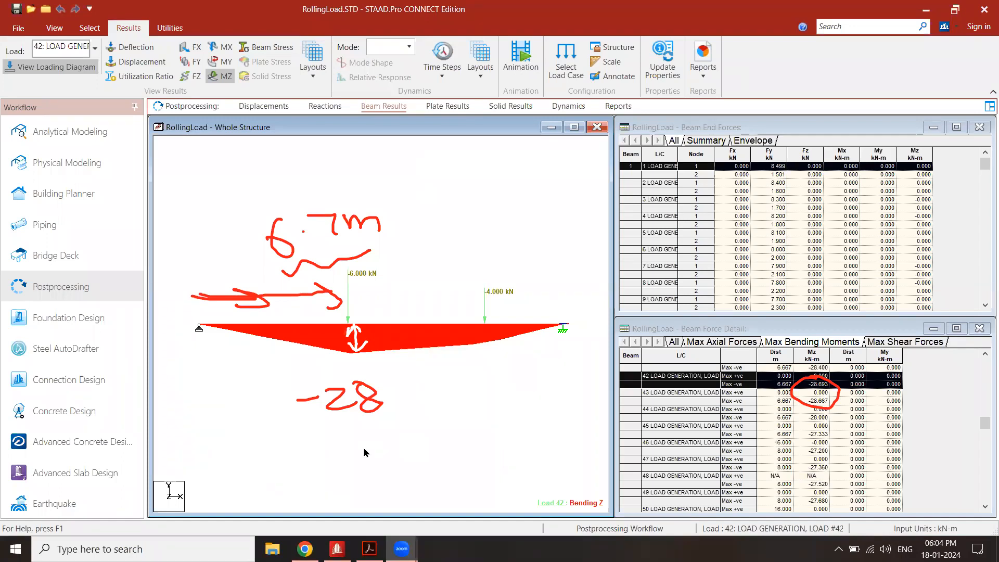
# Switch to the structures textbook PDF in Adobe Acrobat and check the maximum bending moment under W2 and the distance where it occurs.
pyautogui.click(369, 548)
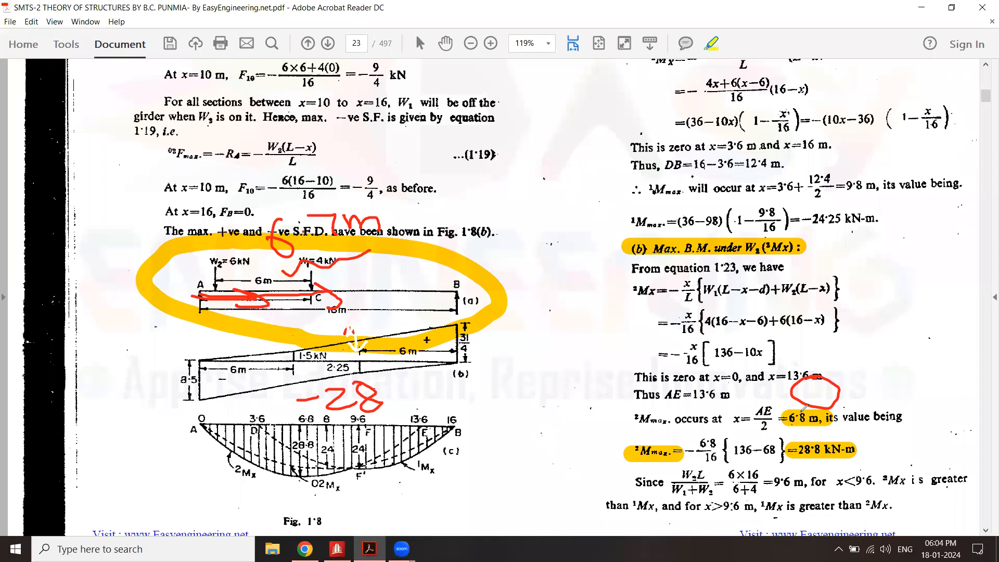
pyautogui.moveTo(803, 407)
pyautogui.mouseDown()
pyautogui.moveTo(776, 430)
pyautogui.moveTo(821, 410)
pyautogui.moveTo(773, 402)
pyautogui.mouseUp()
pyautogui.moveTo(826, 437)
pyautogui.mouseDown()
pyautogui.moveTo(787, 457)
pyautogui.moveTo(819, 438)
pyautogui.mouseUp()
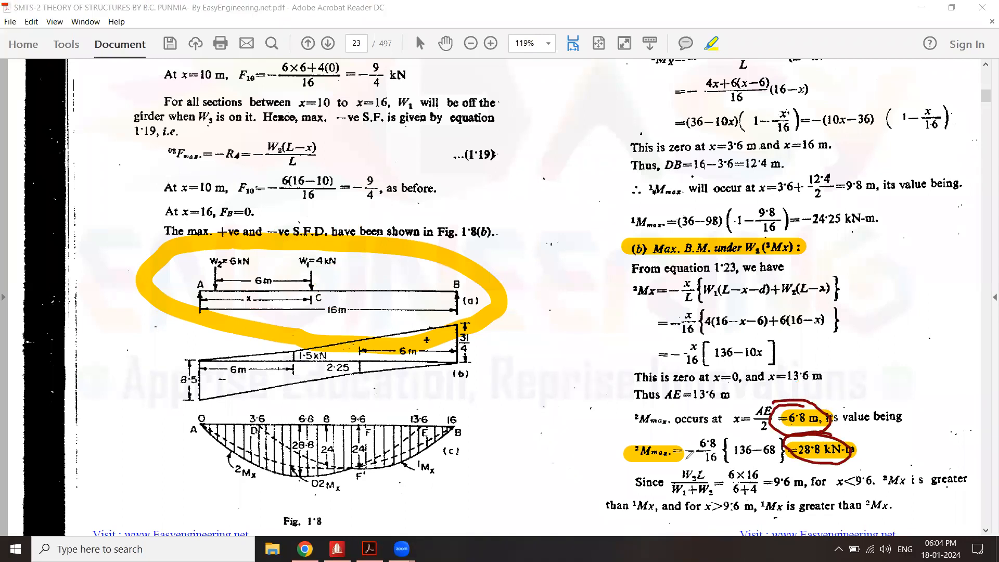
# Switch back to STAAD.Pro and open the TYPE 1 vehicle load definition for editing in the analytical model's loading definitions.
pyautogui.hotkey('alt', 'Tab')
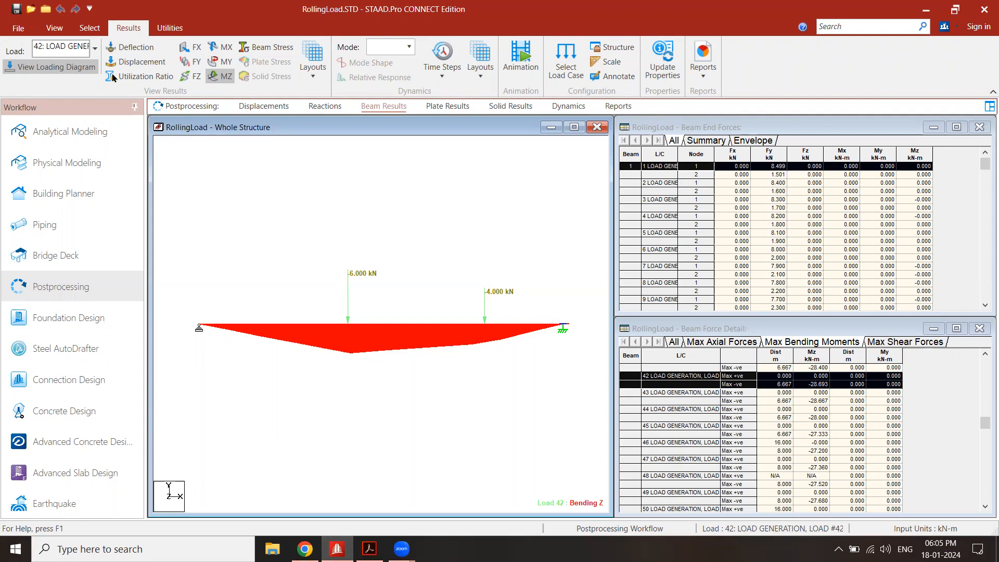
pyautogui.click(76, 131)
pyautogui.click(546, 106)
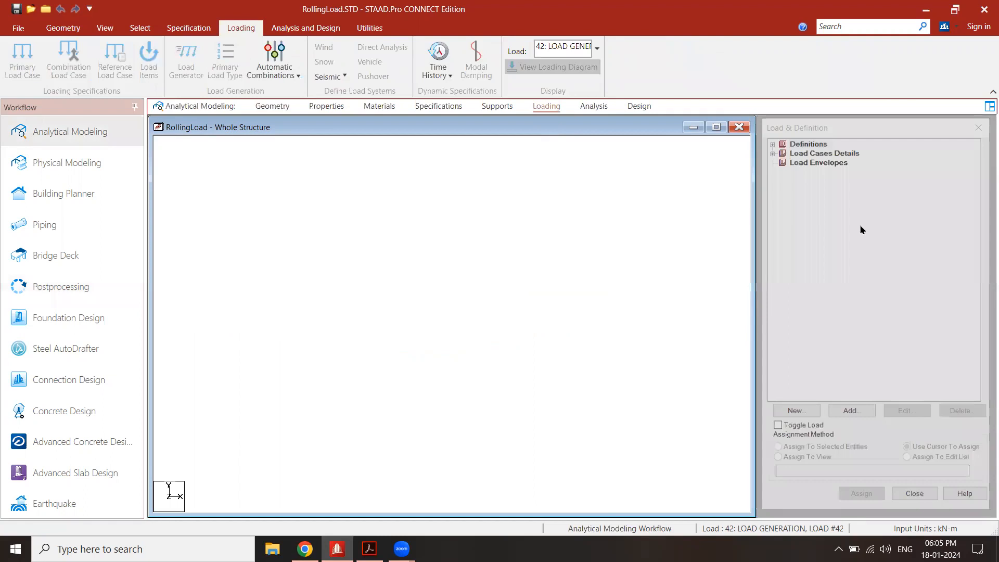
pyautogui.click(821, 152)
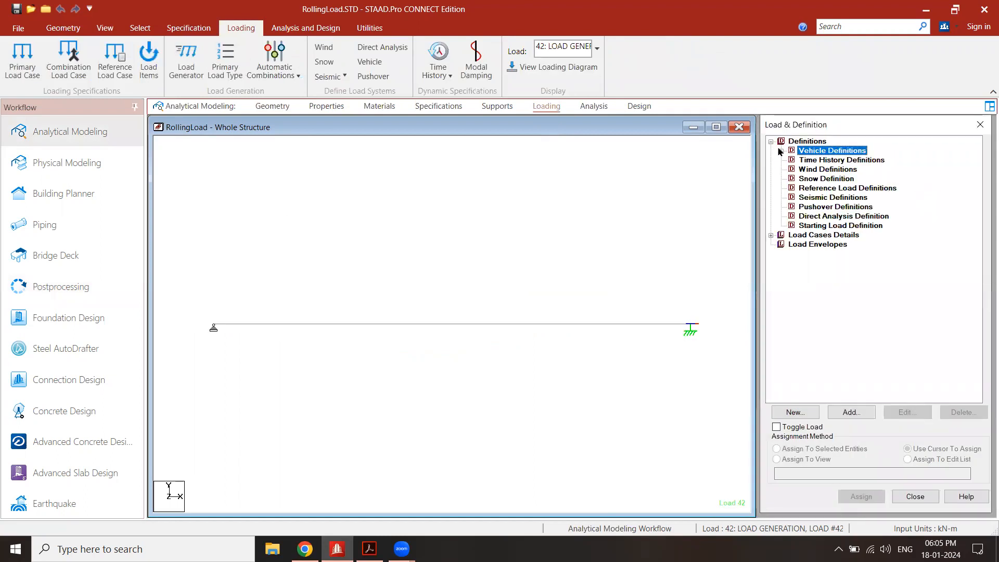
pyautogui.click(781, 151)
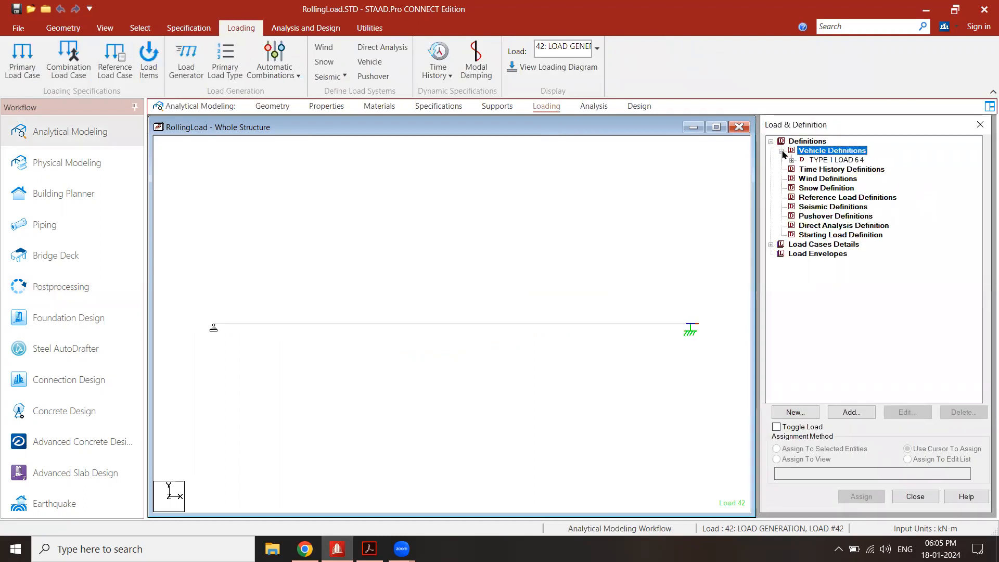
pyautogui.click(835, 161)
pyautogui.click(906, 412)
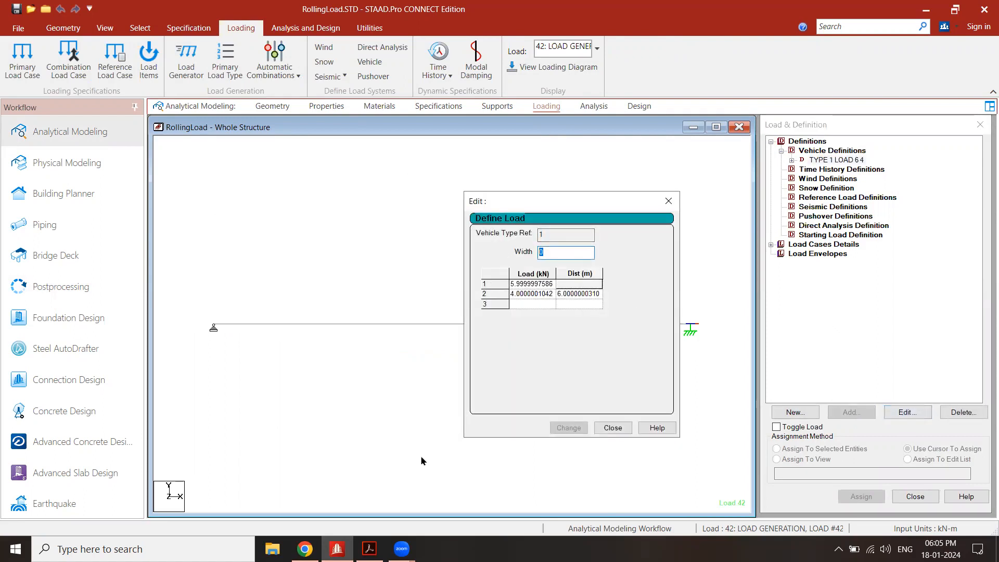
pyautogui.moveTo(195, 313); pyautogui.dragTo(658, 148)
pyautogui.moveTo(215, 395)
pyautogui.mouseDown()
pyautogui.moveTo(696, 216)
pyautogui.moveTo(690, 205)
pyautogui.mouseUp()
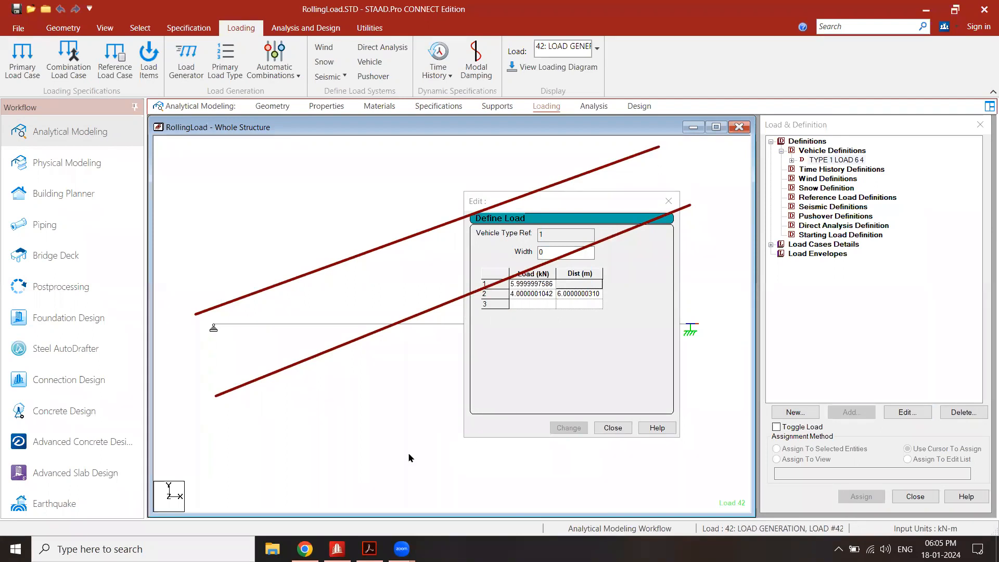
pyautogui.moveTo(416, 197); pyautogui.dragTo(419, 271)
pyautogui.moveTo(433, 196); pyautogui.dragTo(435, 285)
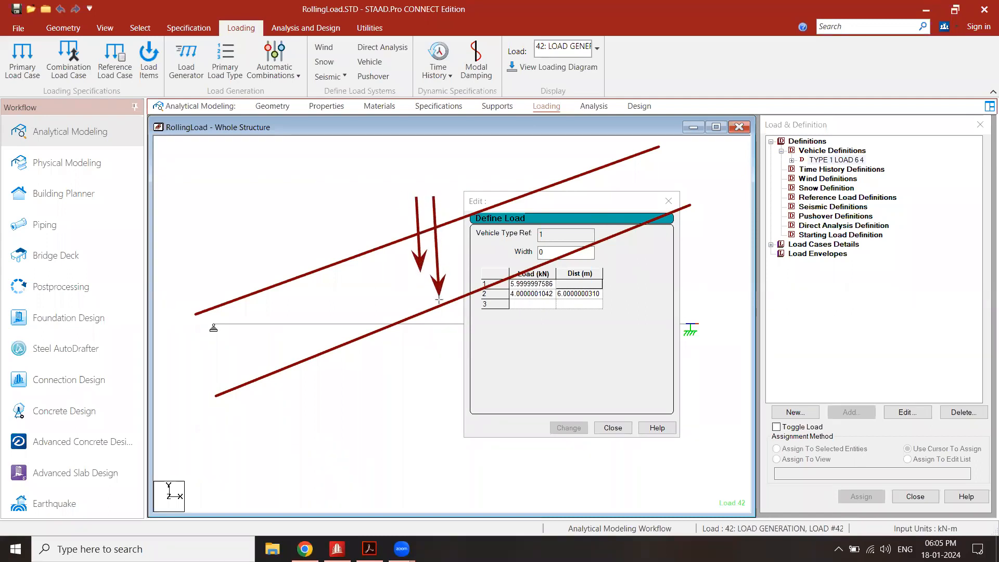
pyautogui.moveTo(321, 215); pyautogui.dragTo(329, 290)
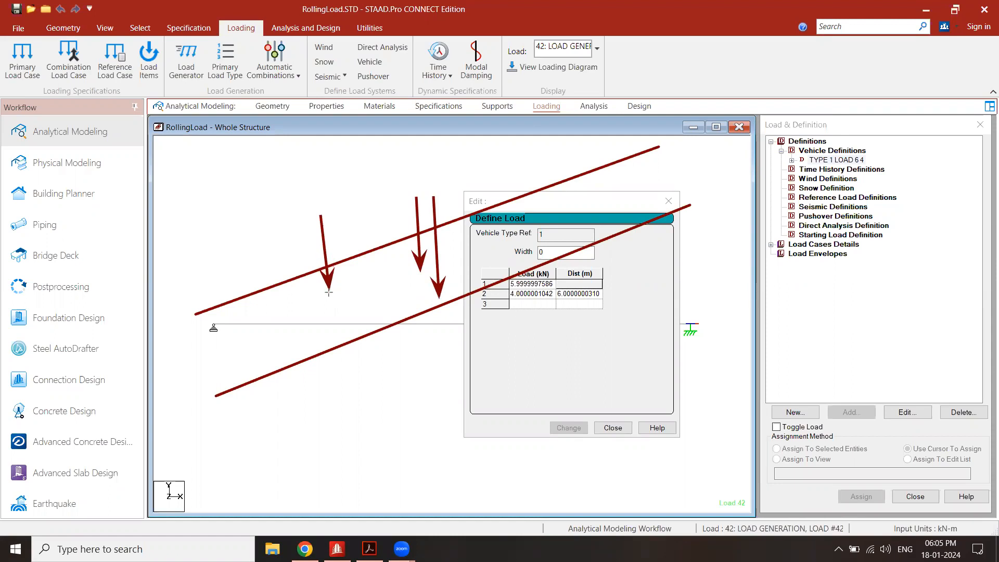
pyautogui.moveTo(340, 214); pyautogui.dragTo(349, 323)
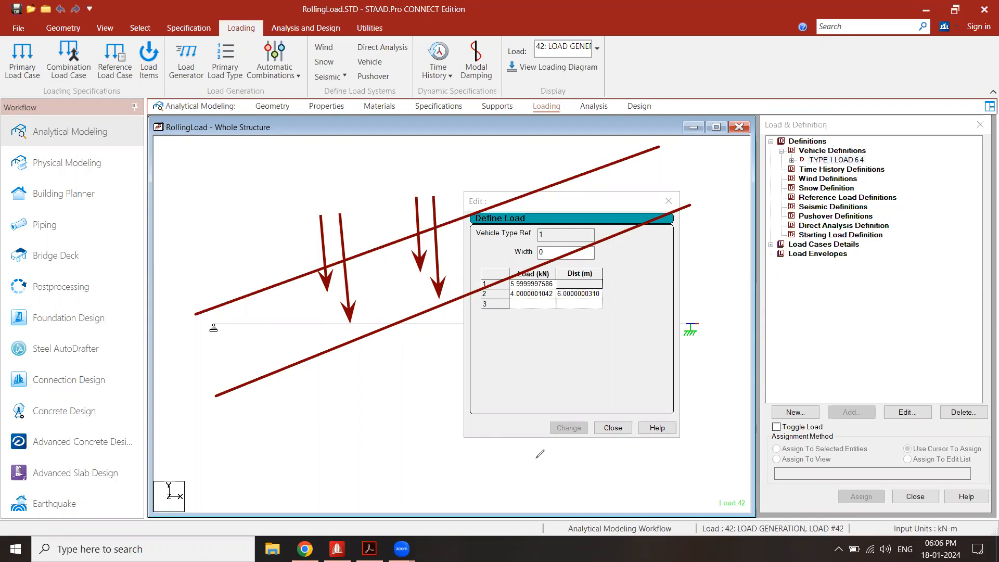
pyautogui.moveTo(398, 276)
pyautogui.mouseDown()
pyautogui.moveTo(424, 303)
pyautogui.moveTo(388, 299)
pyautogui.moveTo(398, 296)
pyautogui.moveTo(394, 284)
pyautogui.mouseUp()
pyautogui.moveTo(526, 253); pyautogui.dragTo(543, 255)
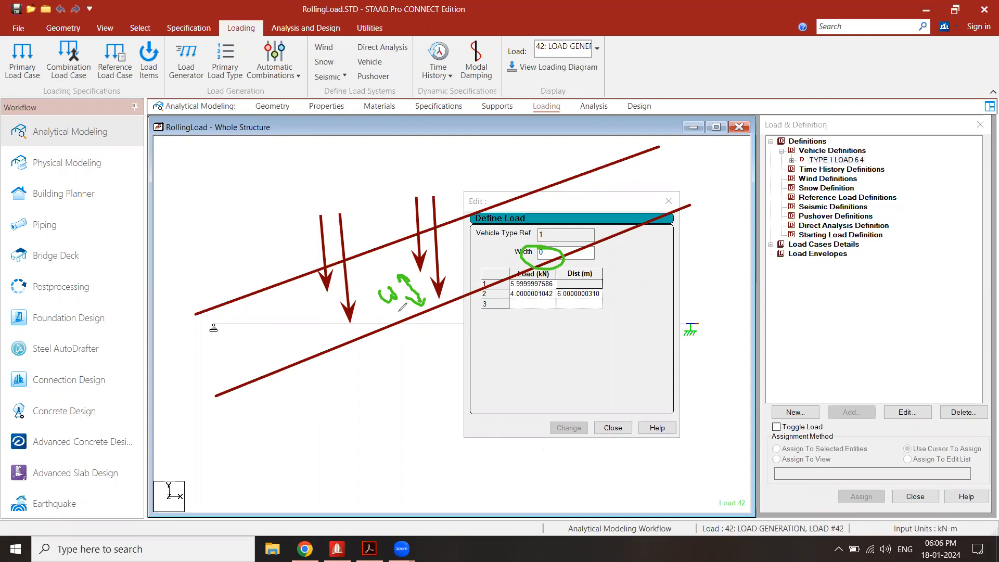
pyautogui.moveTo(373, 341)
pyautogui.mouseDown()
pyautogui.moveTo(387, 355)
pyautogui.moveTo(435, 316)
pyautogui.moveTo(446, 326)
pyautogui.moveTo(440, 333)
pyautogui.mouseUp()
pyautogui.moveTo(591, 285)
pyautogui.mouseDown()
pyautogui.moveTo(557, 290)
pyautogui.moveTo(606, 291)
pyautogui.moveTo(579, 284)
pyautogui.mouseUp()
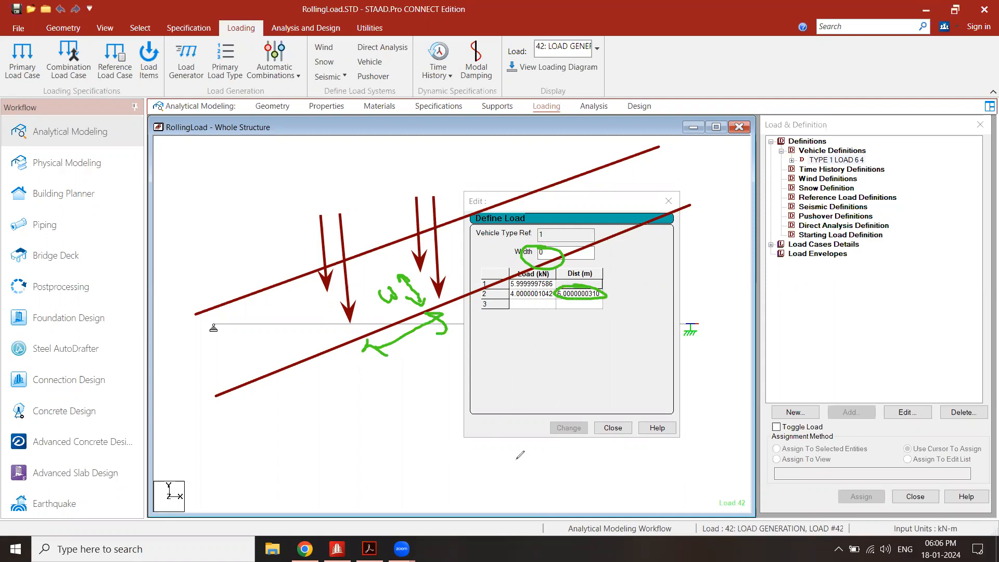
pyautogui.moveTo(415, 280)
pyautogui.mouseDown()
pyautogui.moveTo(426, 289)
pyautogui.moveTo(416, 290)
pyautogui.mouseUp()
pyautogui.moveTo(432, 166); pyautogui.dragTo(450, 194)
pyautogui.moveTo(345, 188); pyautogui.dragTo(311, 220)
pyautogui.moveTo(404, 193)
pyautogui.mouseDown()
pyautogui.moveTo(416, 206)
pyautogui.moveTo(406, 208)
pyautogui.mouseUp()
pyautogui.moveTo(409, 345)
pyautogui.mouseDown()
pyautogui.moveTo(422, 354)
pyautogui.moveTo(448, 329)
pyautogui.moveTo(554, 322)
pyautogui.mouseUp()
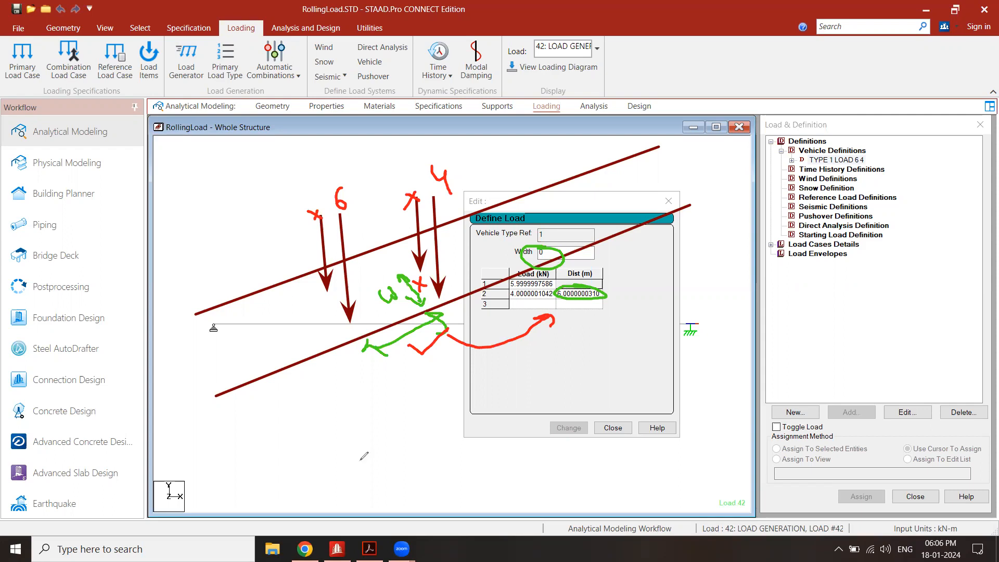
pyautogui.click(409, 419)
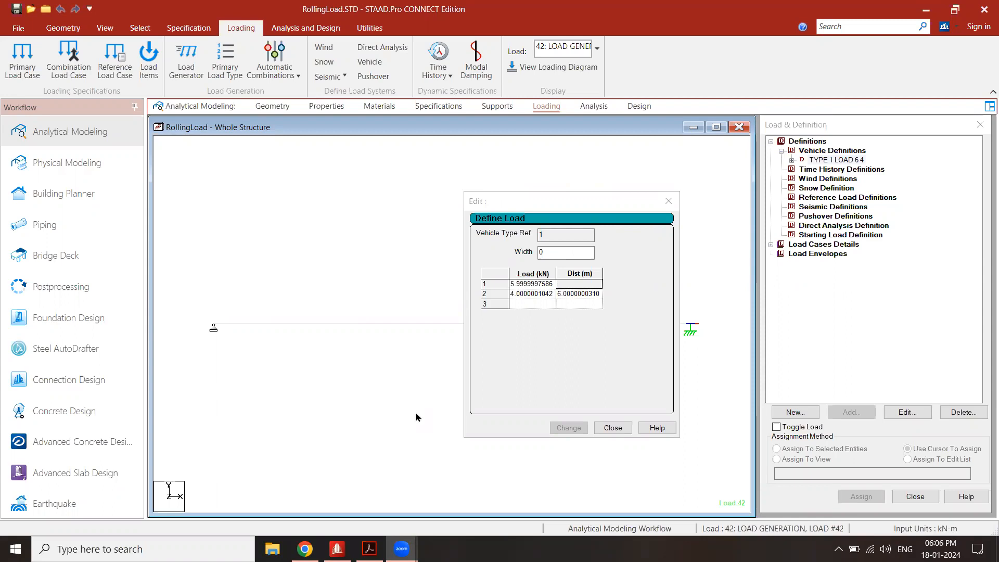
pyautogui.moveTo(75, 235)
pyautogui.mouseDown()
pyautogui.moveTo(6, 247)
pyautogui.moveTo(127, 271)
pyautogui.mouseUp()
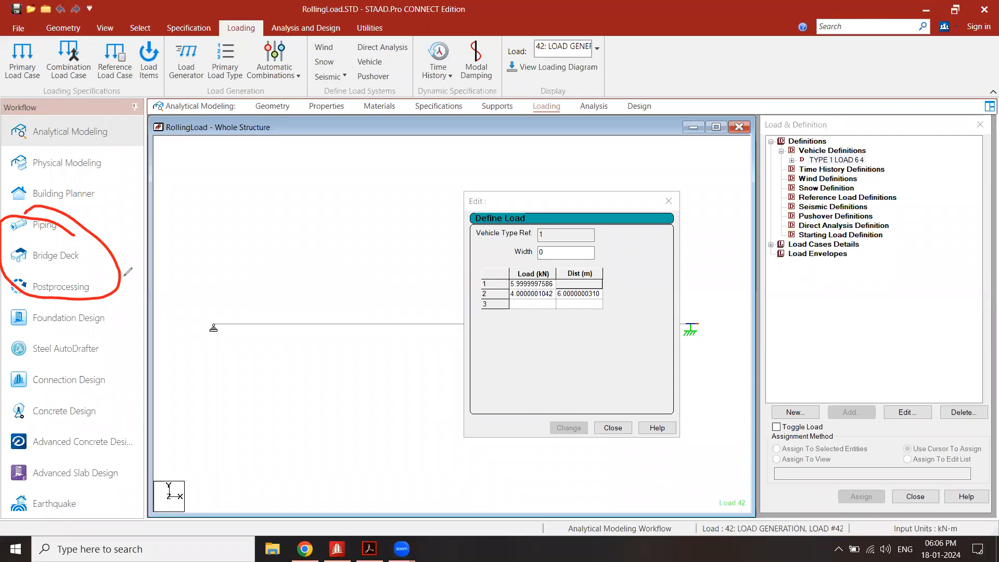